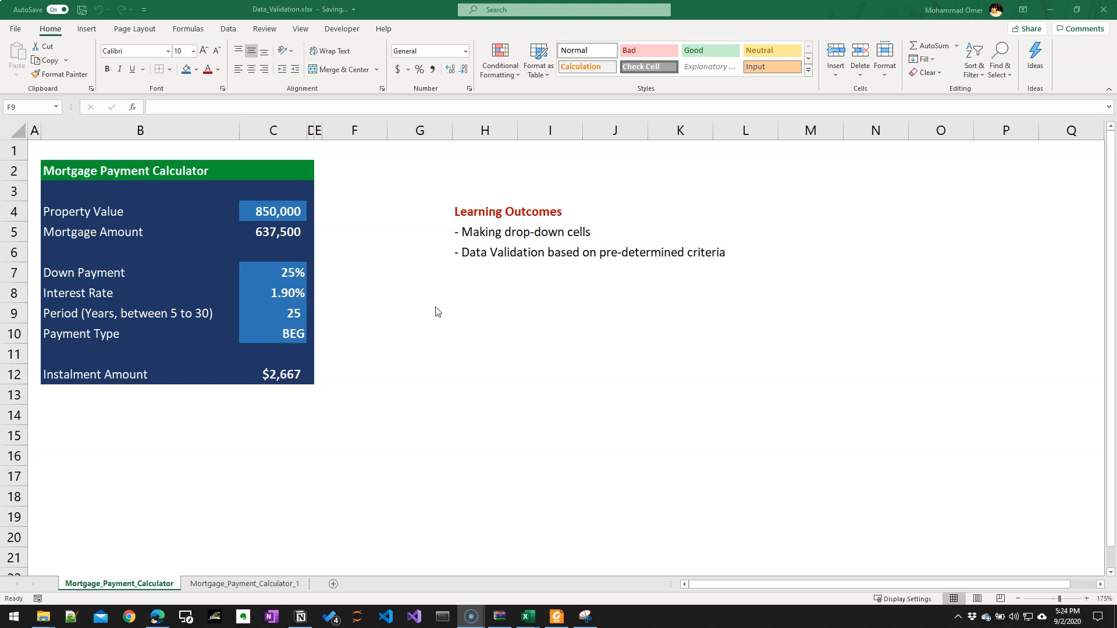
Step: Switch the Down Payment between the allowed choices of 15% and 25%, finishing with 10%
left_click(262, 269)
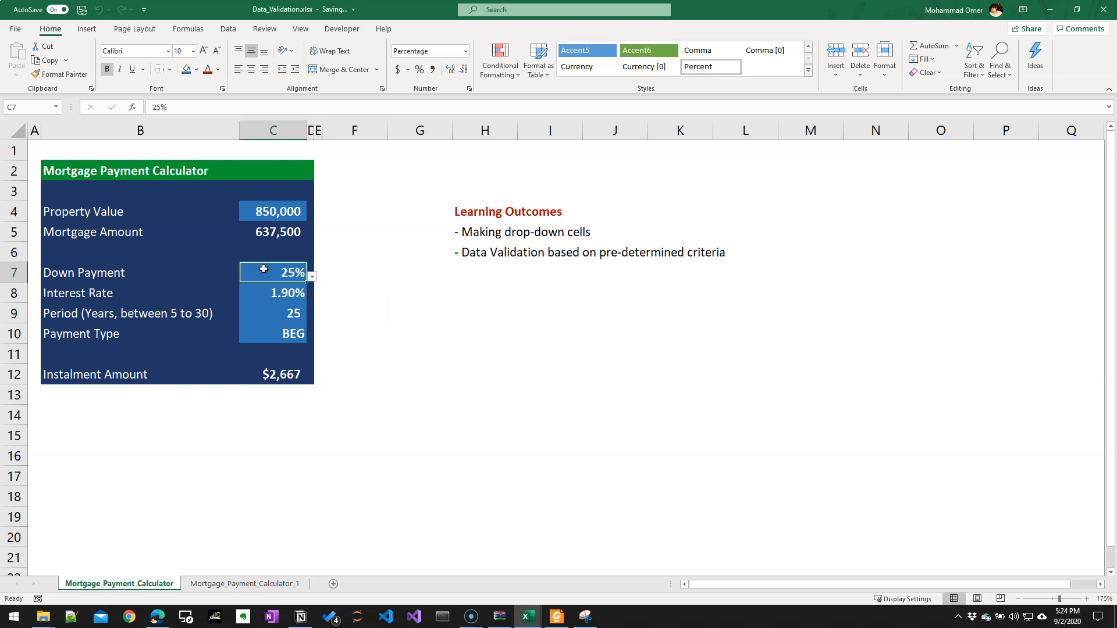
left_click(312, 277)
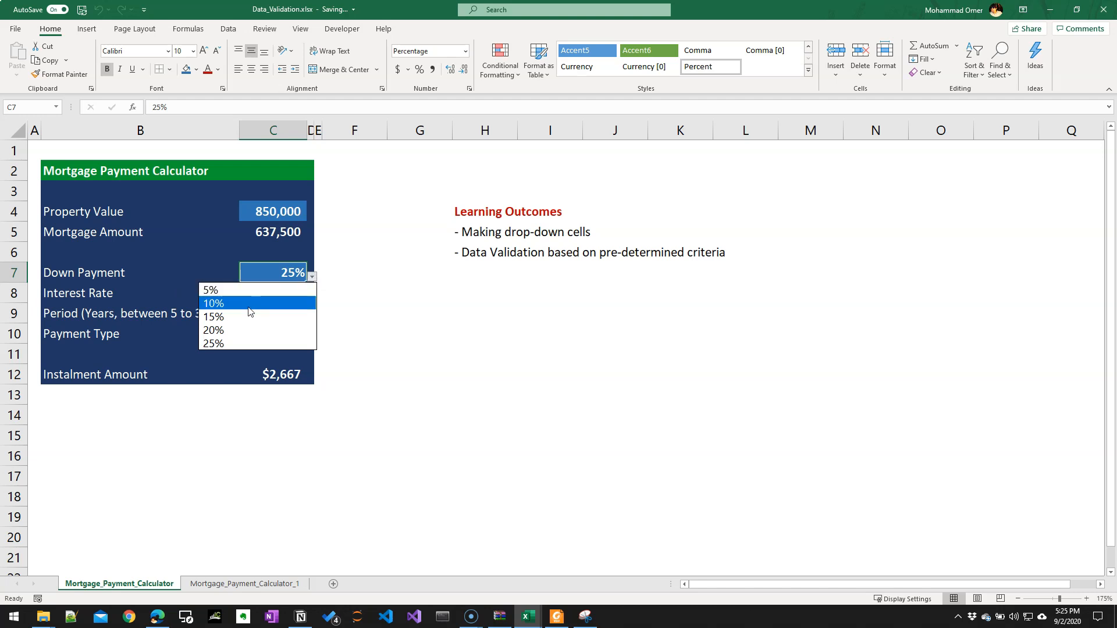
left_click(279, 317)
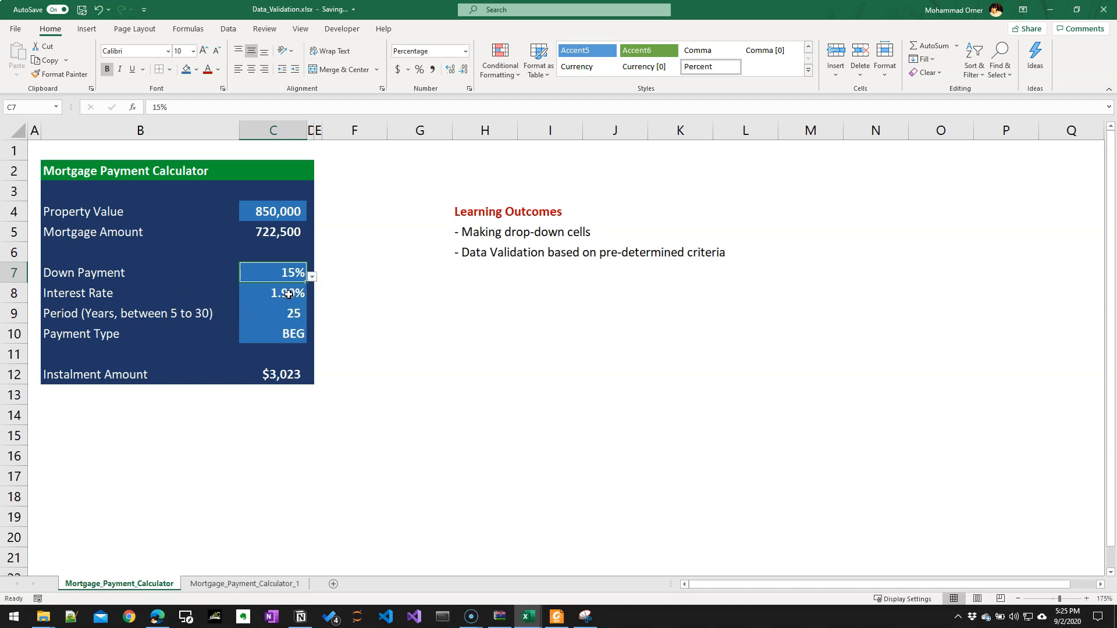
left_click(312, 277)
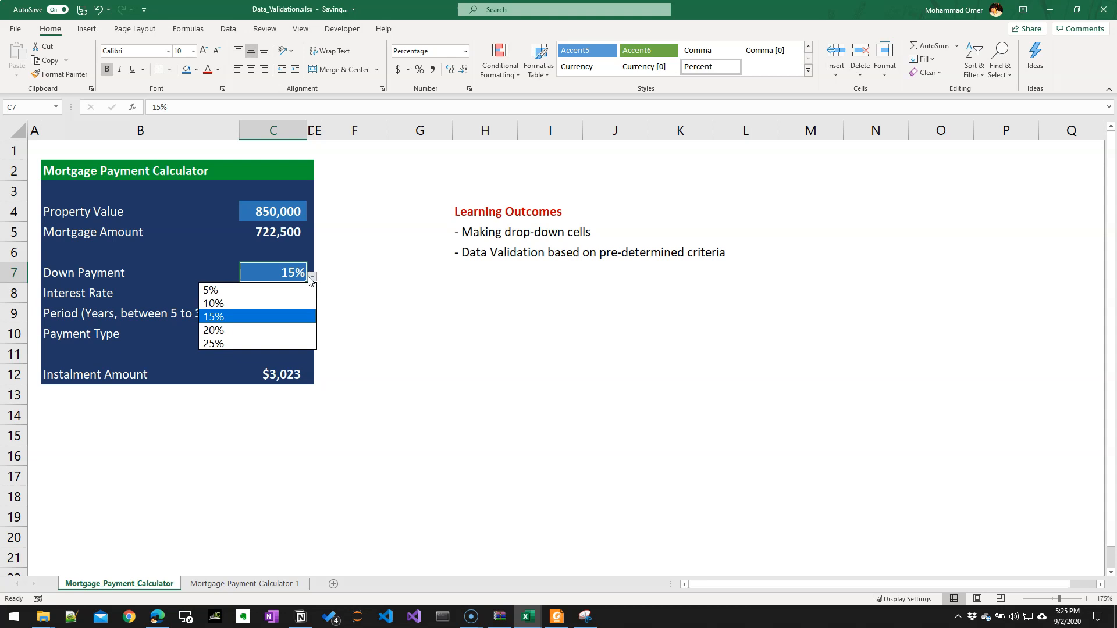
left_click(261, 338)
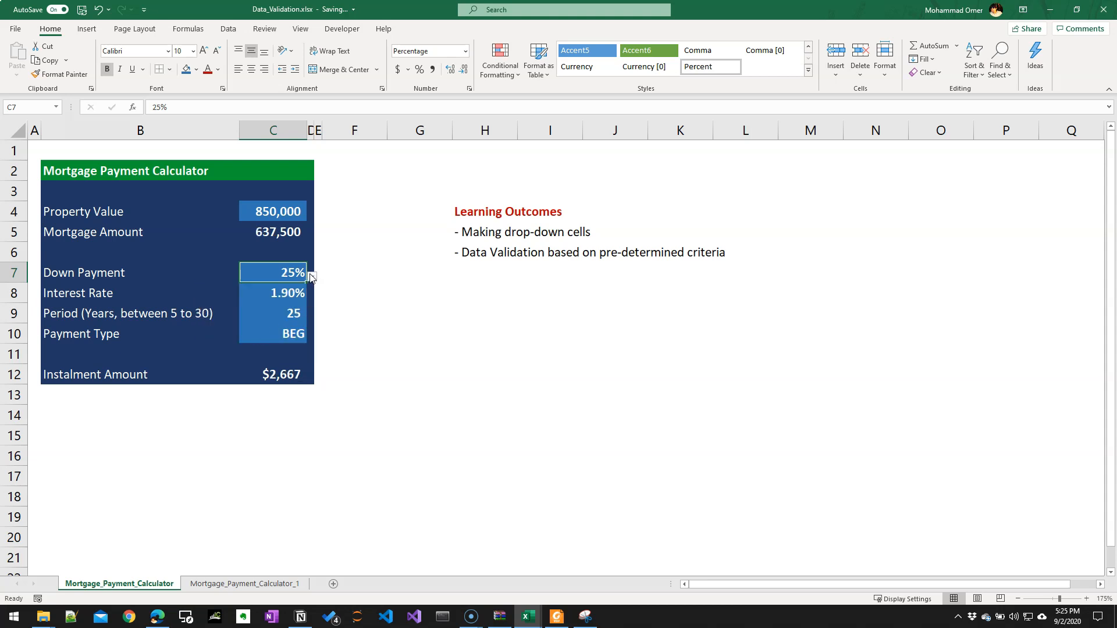
left_click(312, 277)
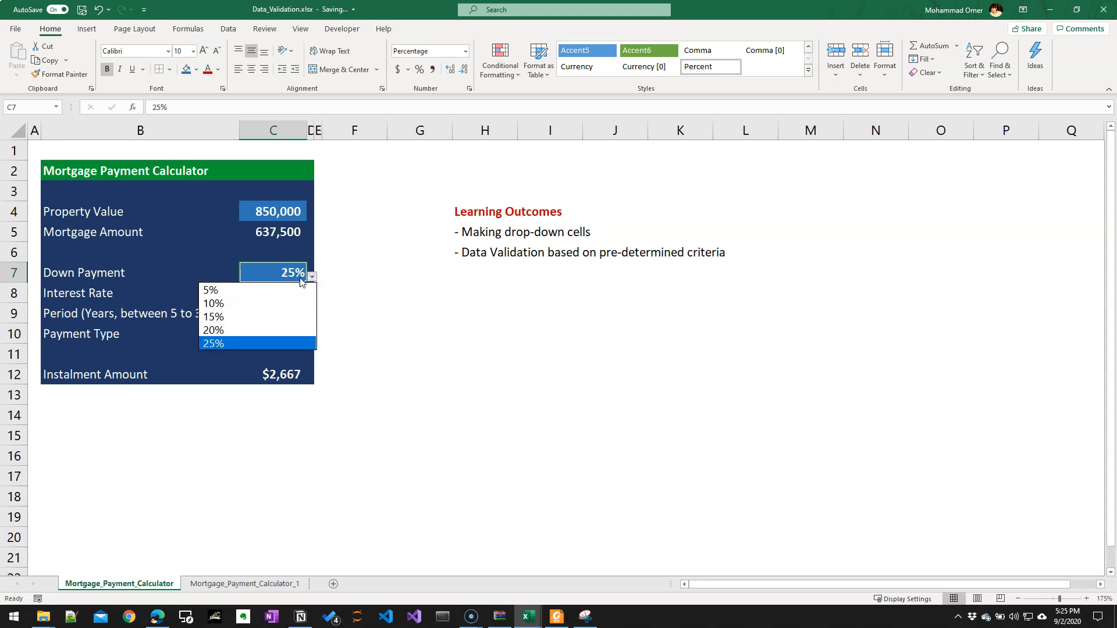
key("Escape")
left_click(262, 317)
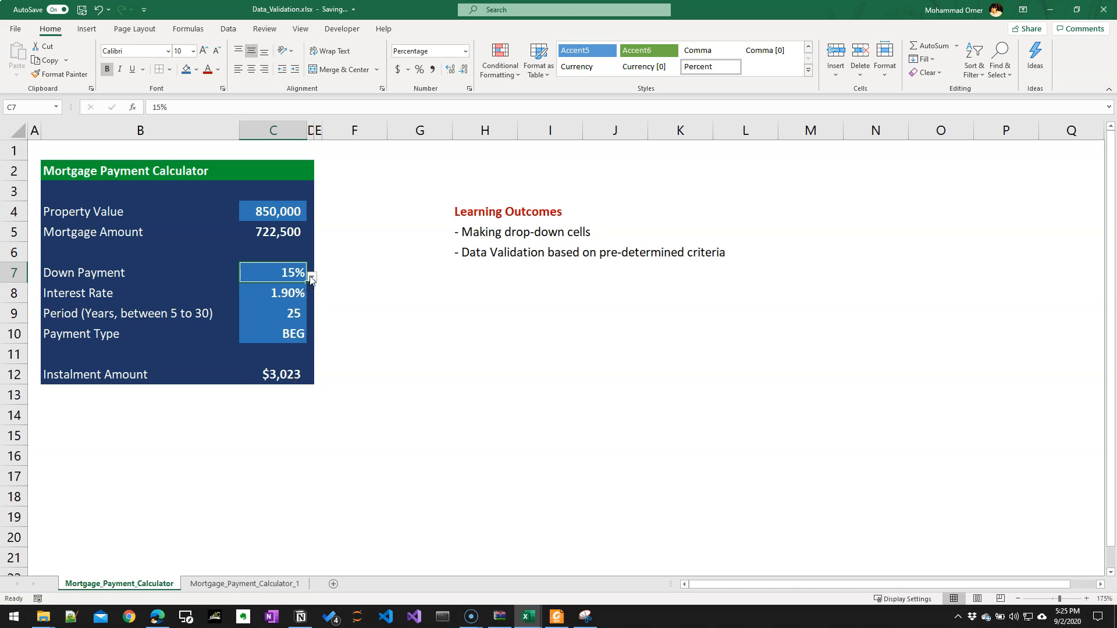
left_click(312, 277)
left_click(262, 301)
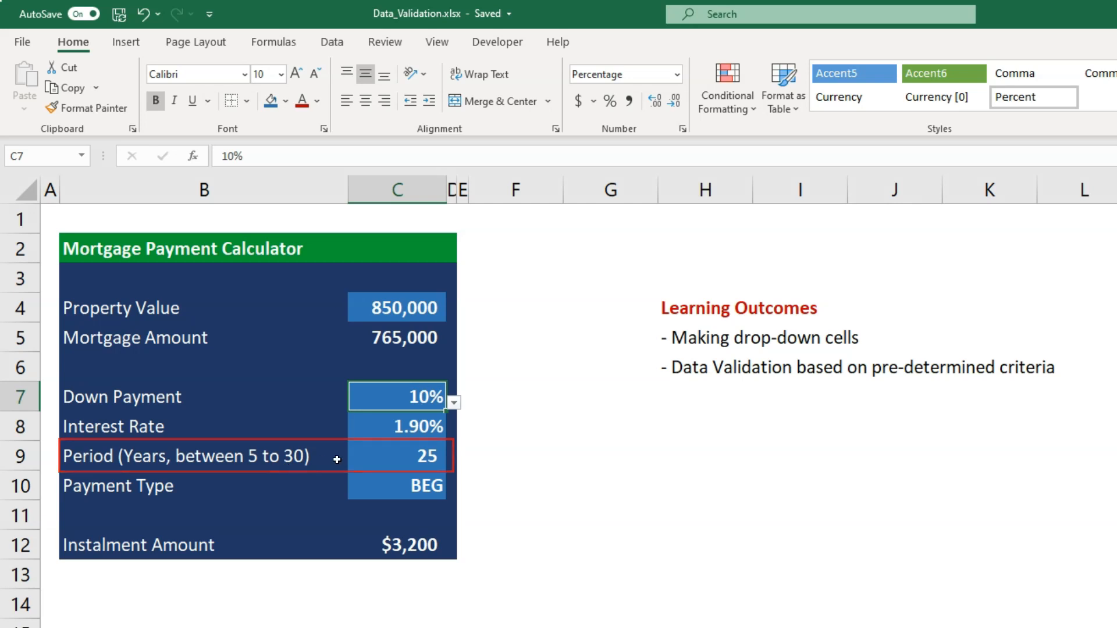
Step: Try to enter a period of 31 years in C9, and cancel the entry
left_click(384, 456)
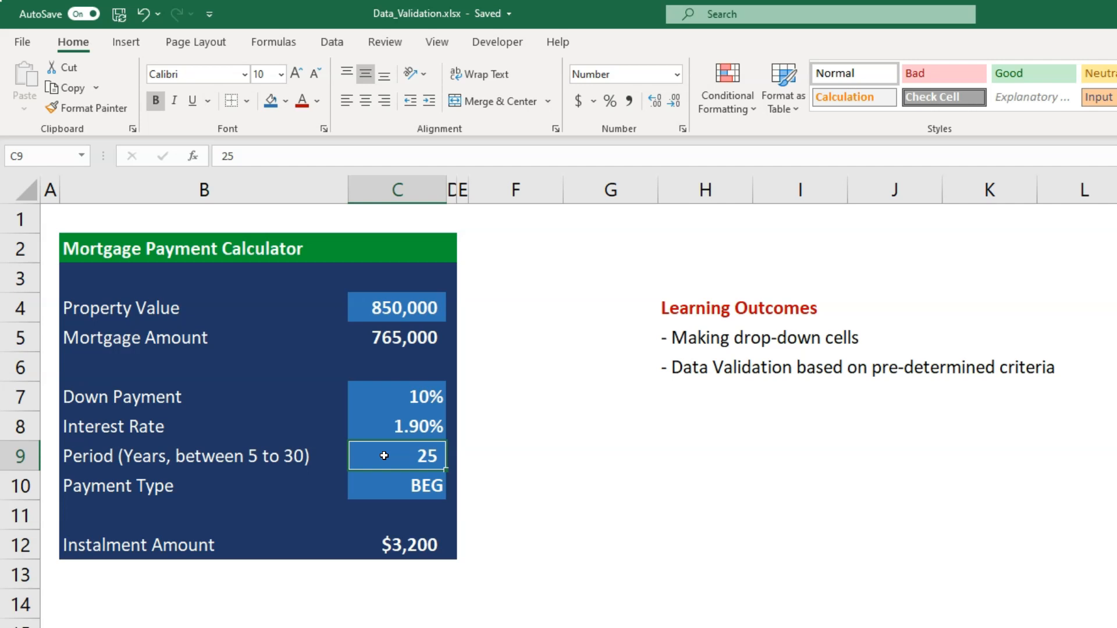
type("31")
key("Return")
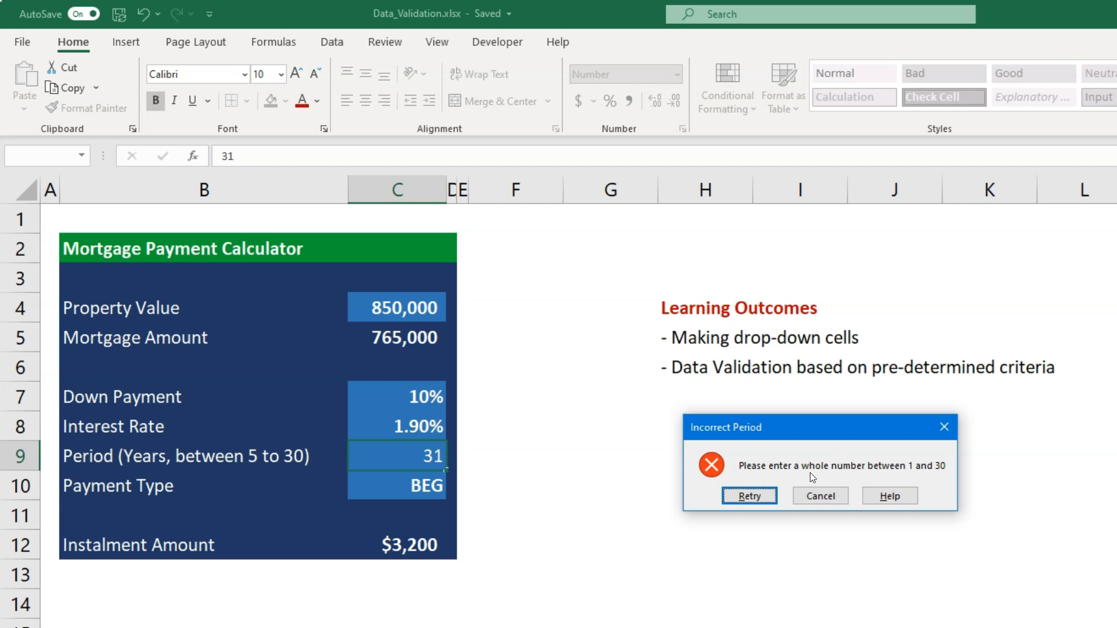
key("Escape")
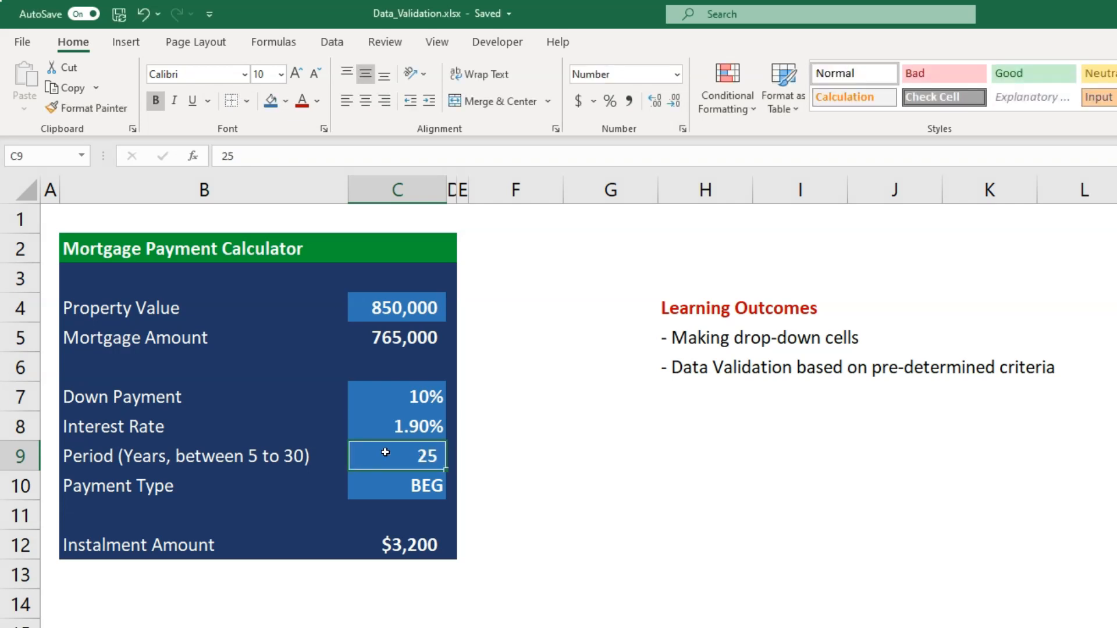
Step: Set the mortgage period in C9 to 5 years
type("5")
key("Return")
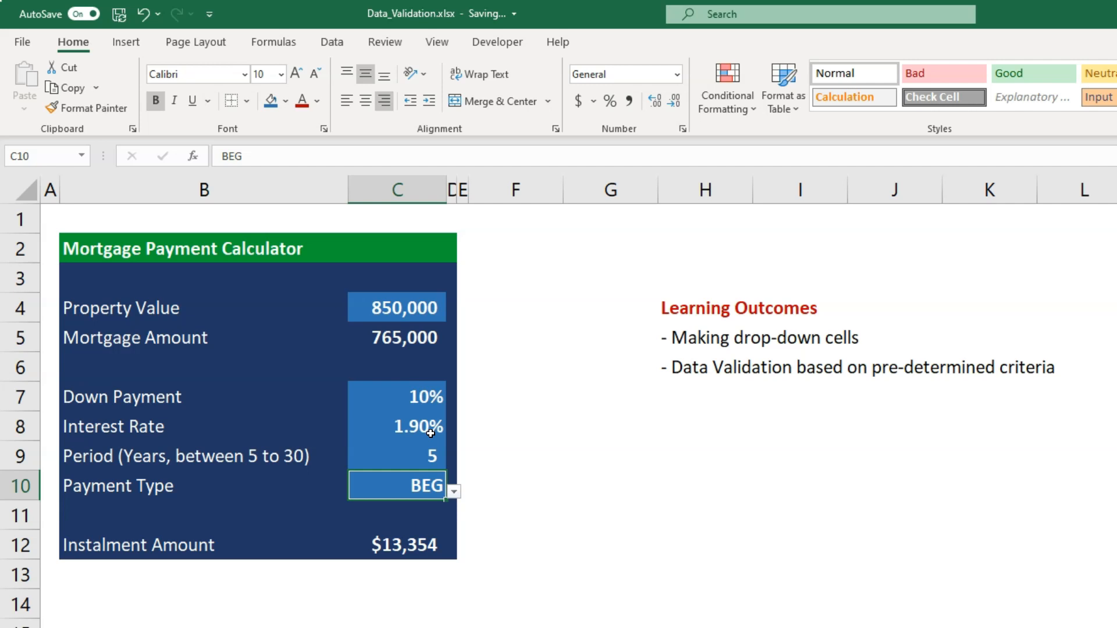
left_click_drag(660, 339, 899, 340)
left_click_drag(655, 366, 1038, 367)
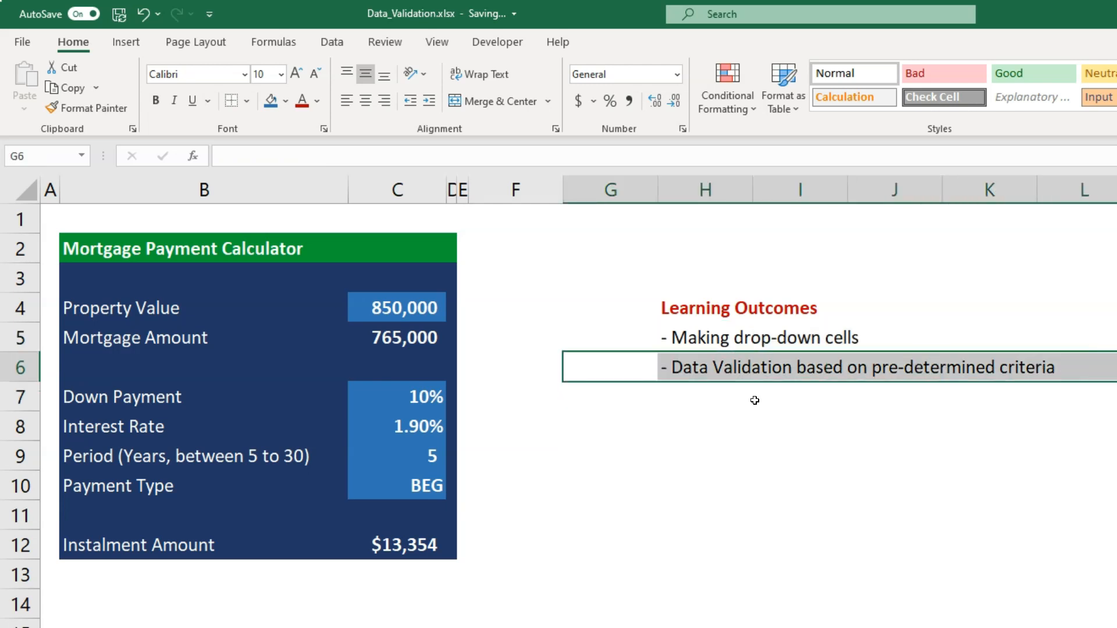
left_click(753, 401)
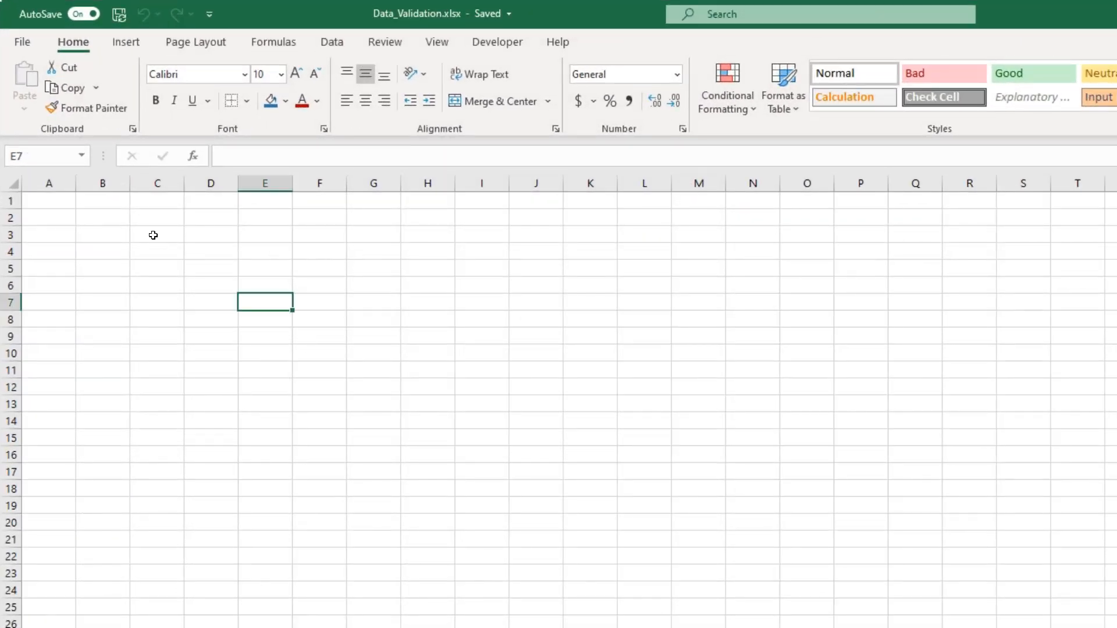
Step: Enter the title "Mortgage Payment Calculator" in cell B2 of the blank sheet
scroll(212, 276, "up", 5)
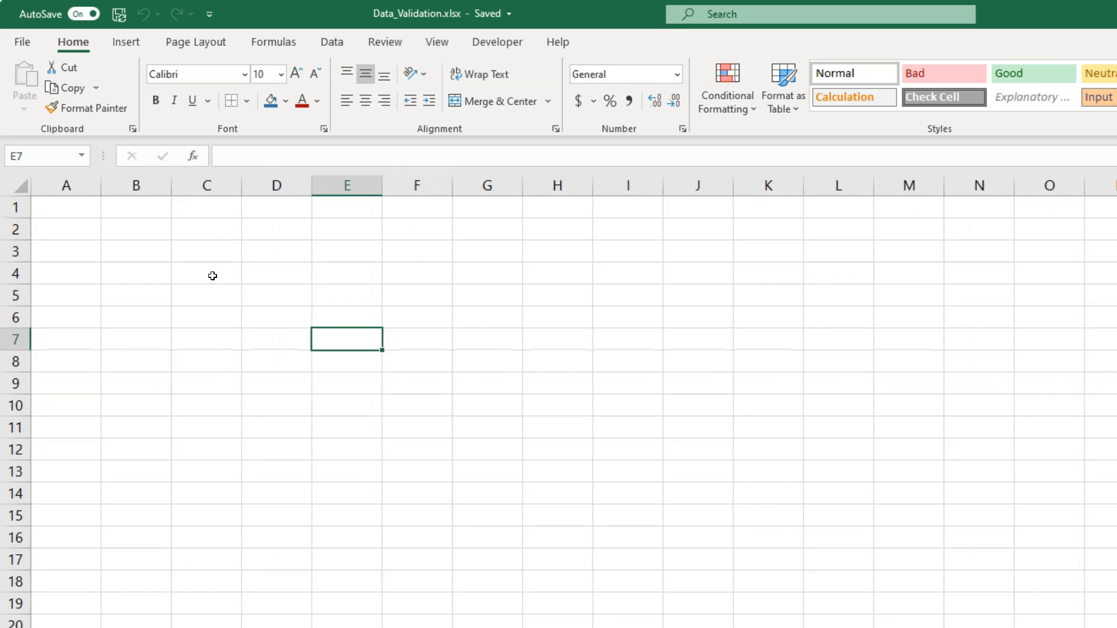
scroll(213, 275, "up", 1)
left_click(156, 236)
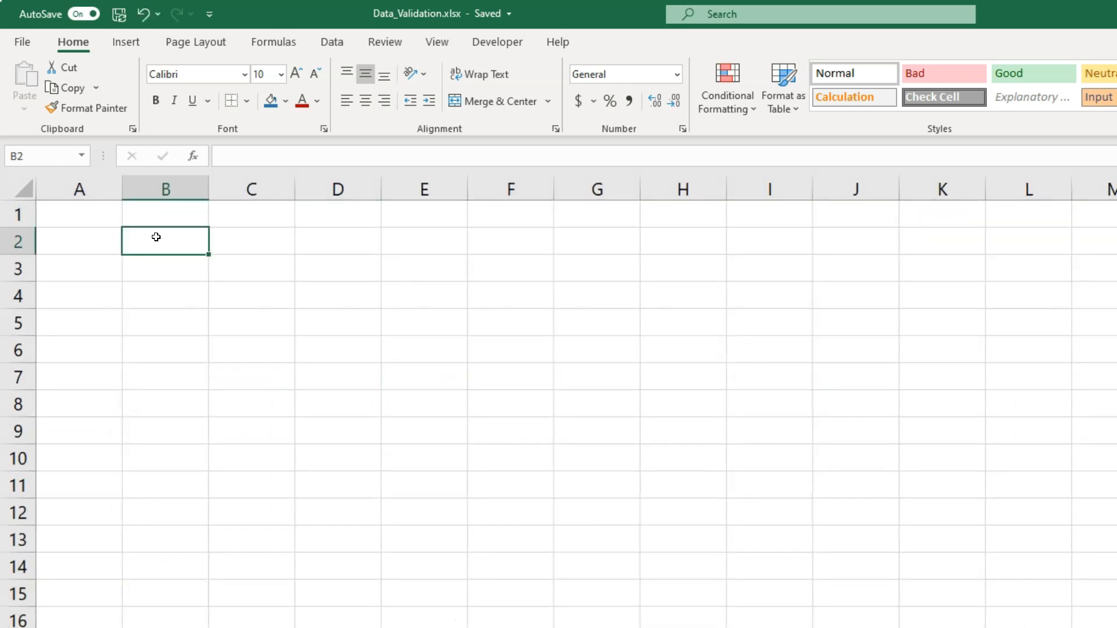
type("Mortgage ")
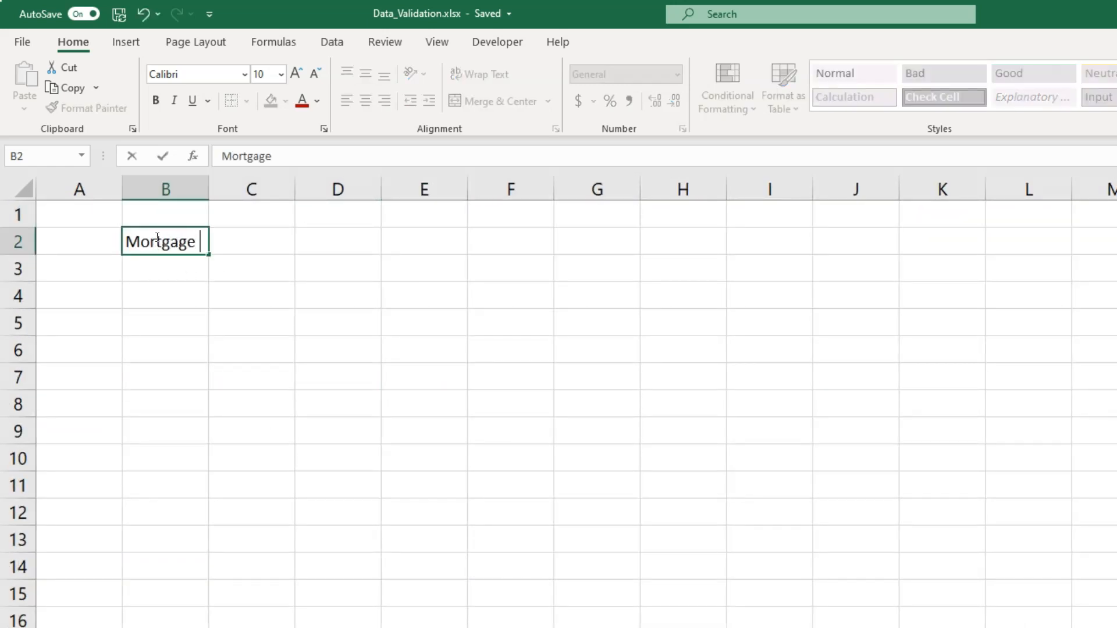
type("Payment ")
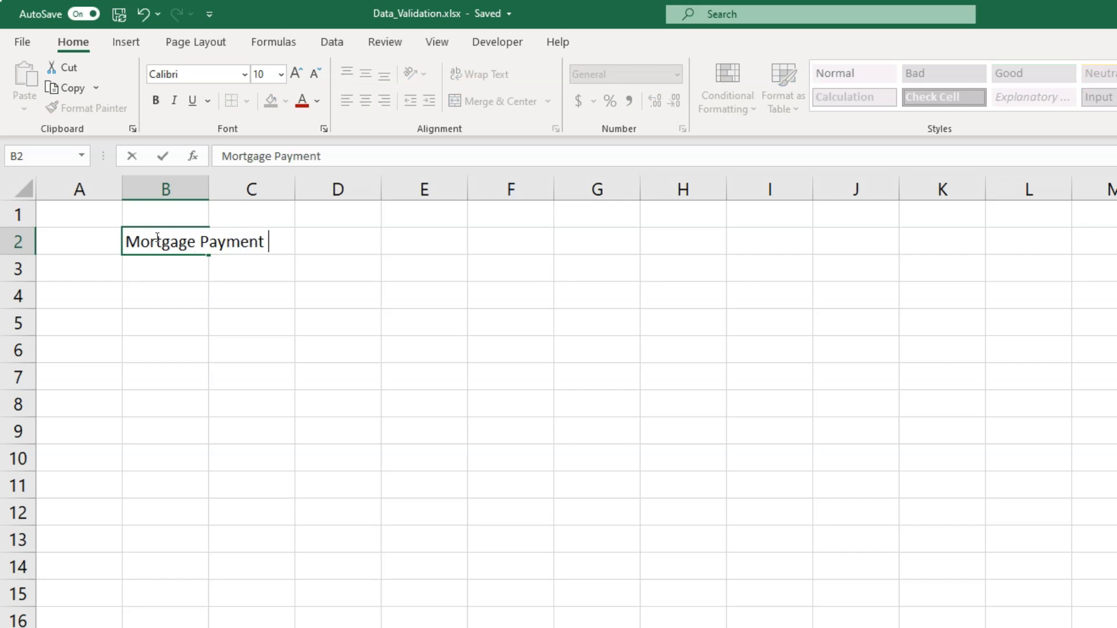
type("Calculator")
key("Return")
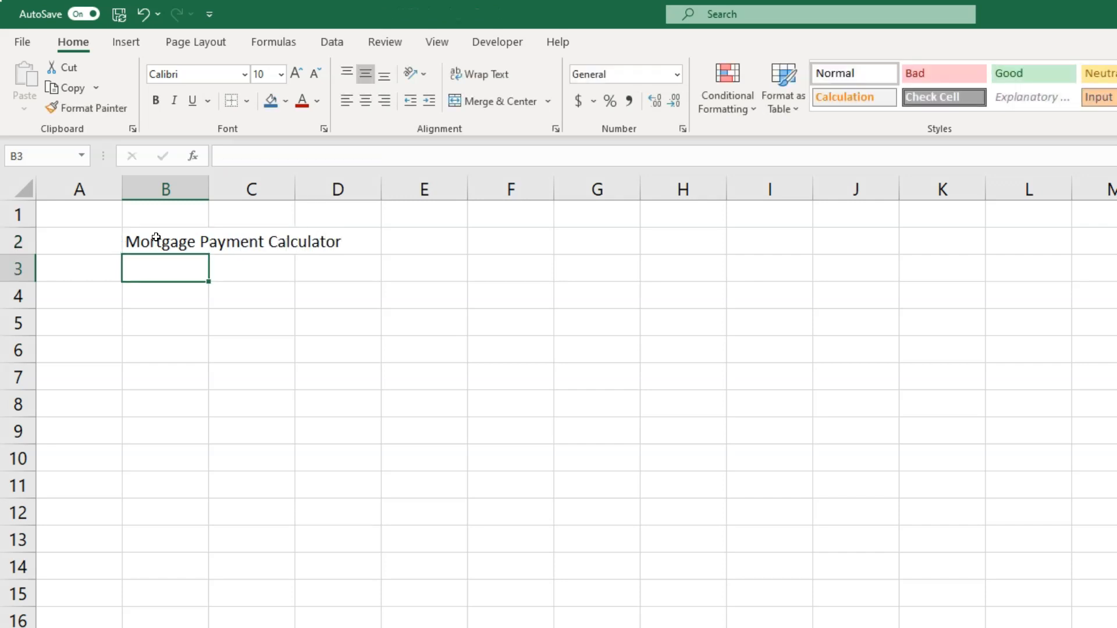
Step: Add the label "Property Value" in B4 and widen column B enough to hold the full title
key("Return")
type("Proper")
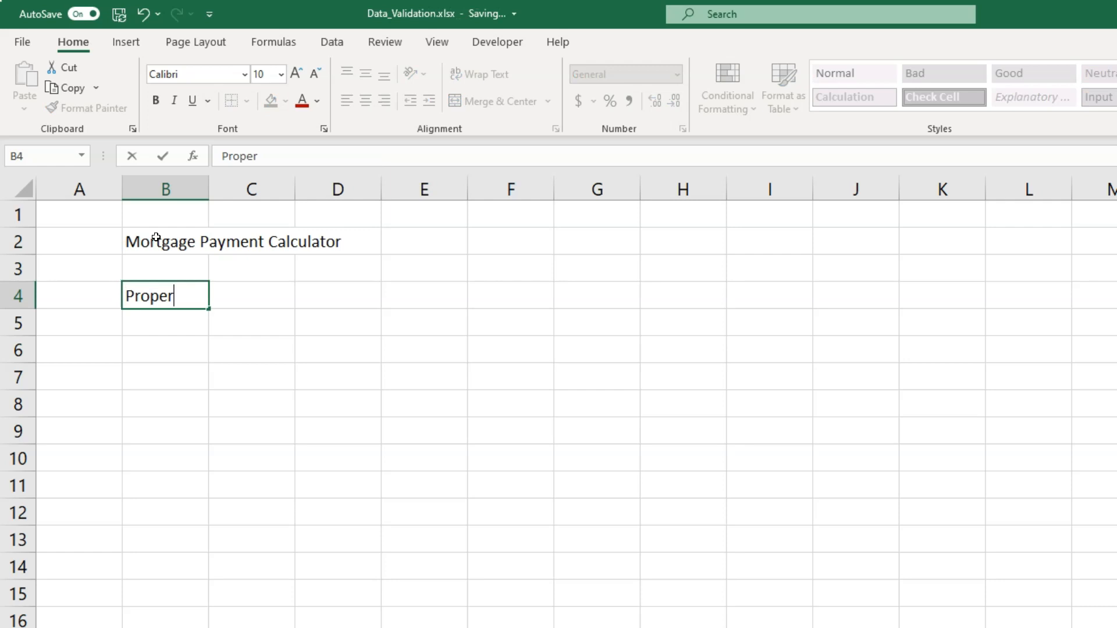
type("ty Value")
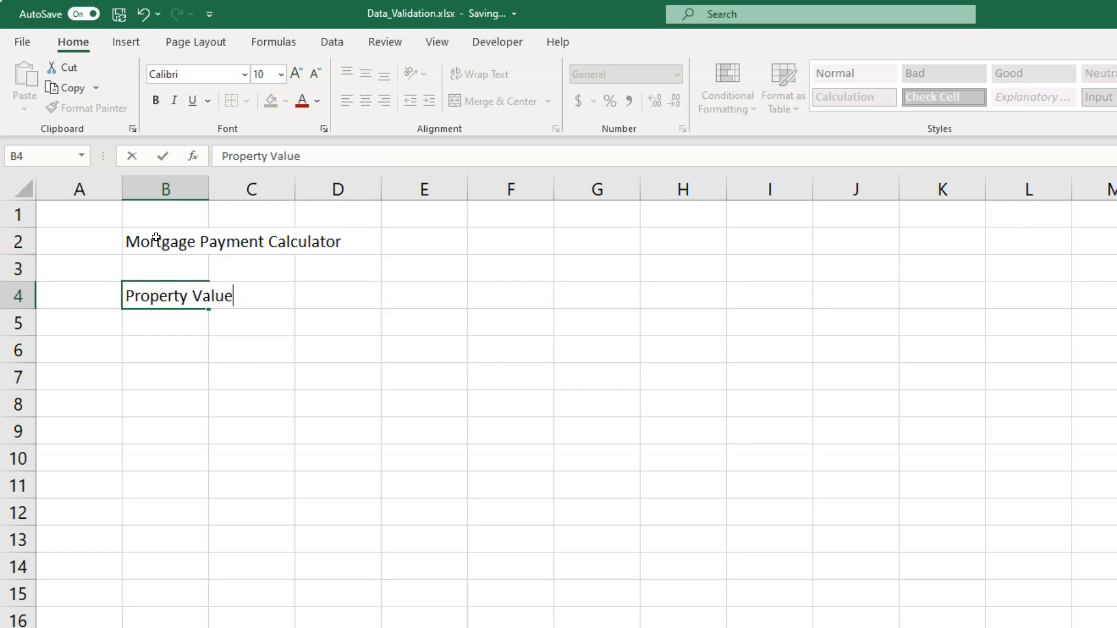
key("Return")
left_click_drag(220, 189, 439, 188)
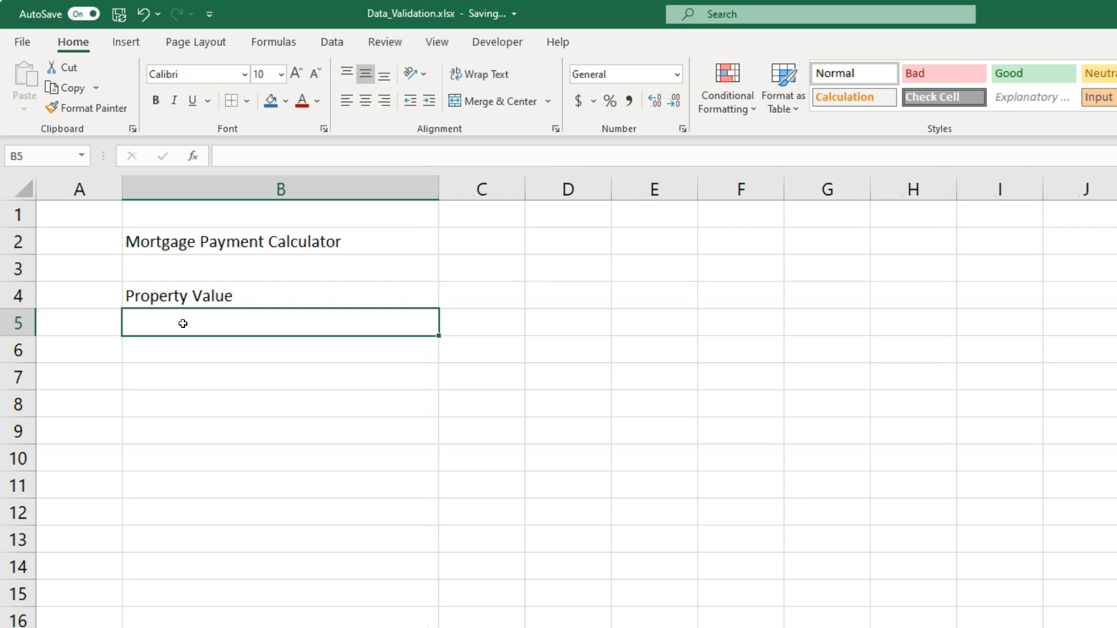
Step: Add the labels "Mortgage Amount" in B5 and "Down Payment" in B7, leaving row 6 empty
type("Mortg")
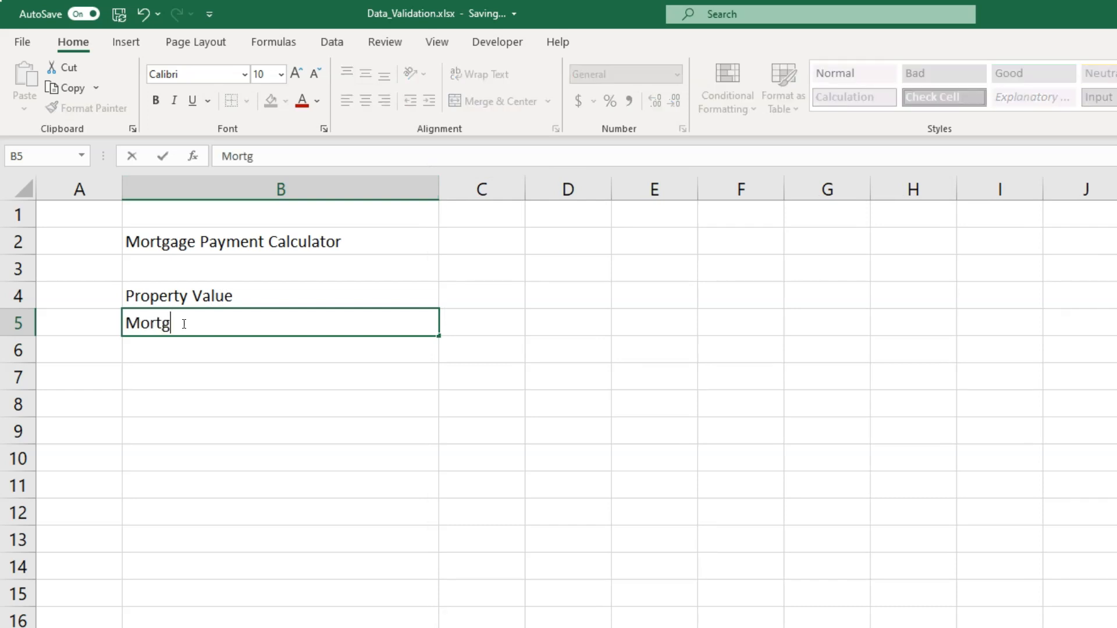
type("age Amount")
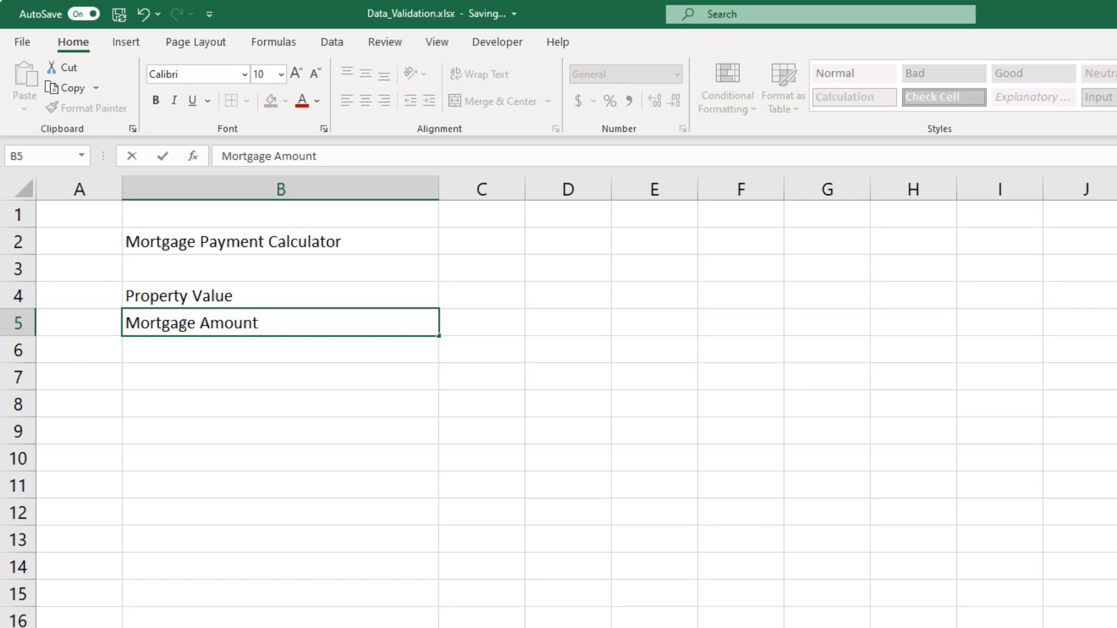
key("Return")
key("Return")
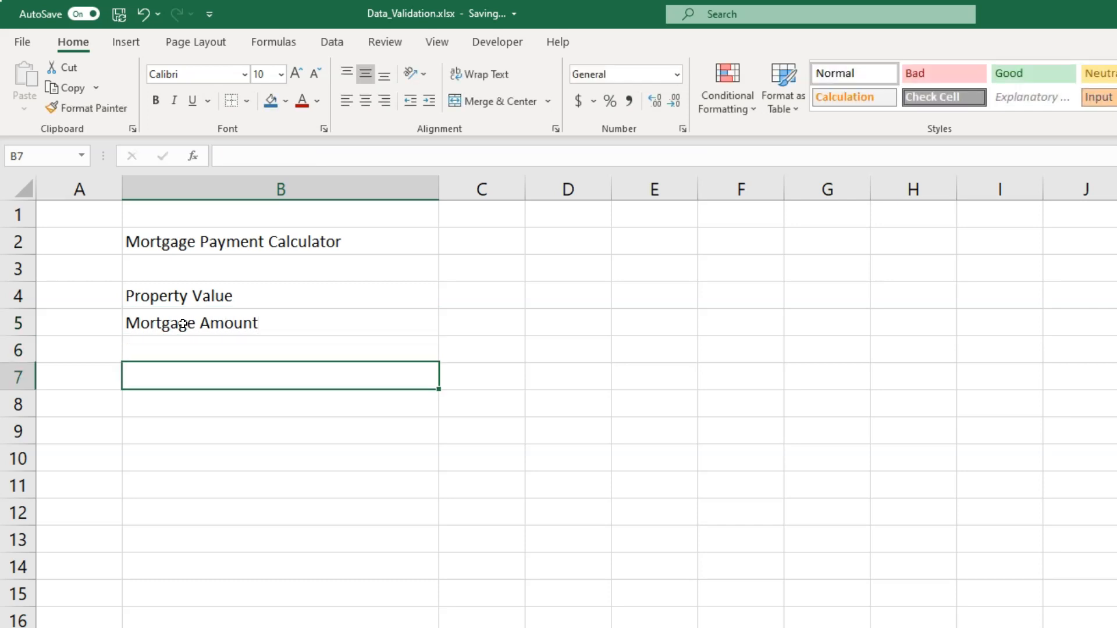
type("Down Pay")
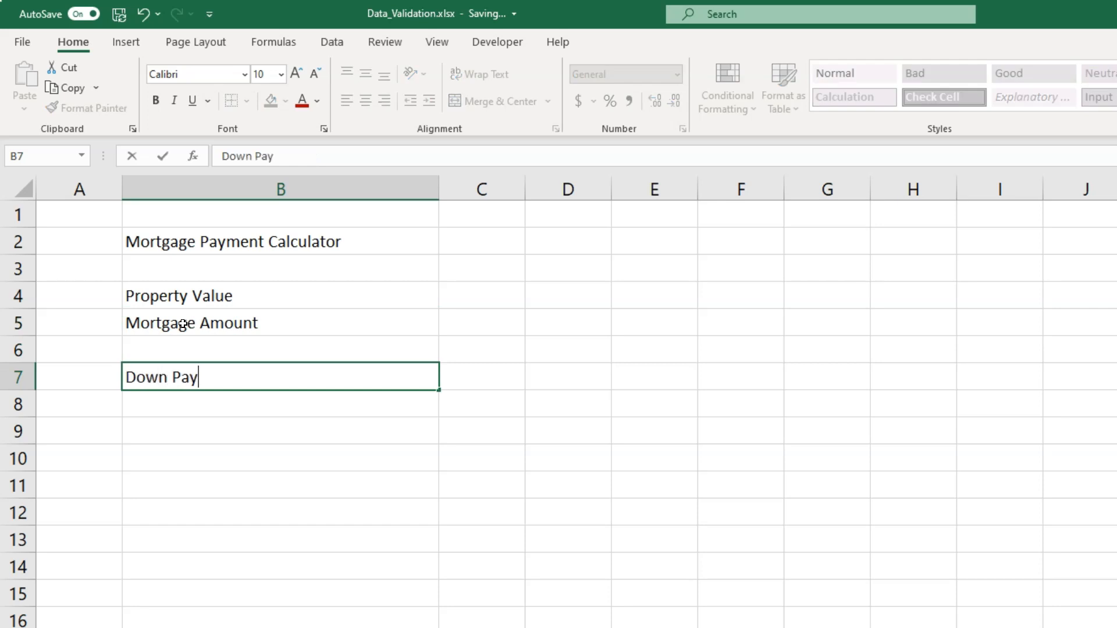
type("ment")
key("Return")
key("Up")
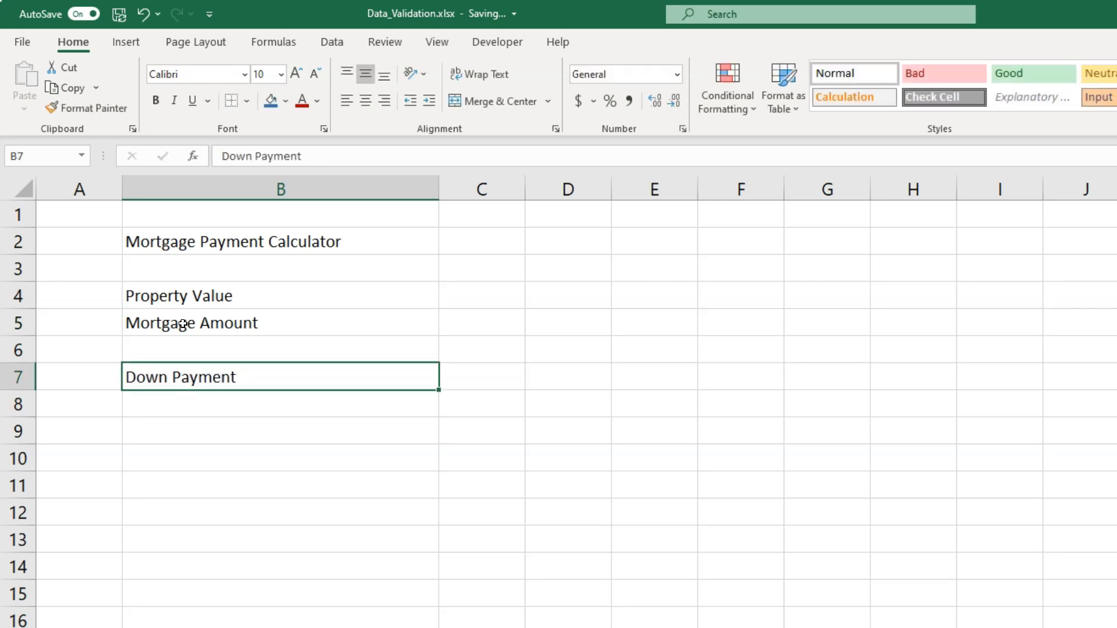
Step: Enter 800000 as the property value in C4, formatted as a number with a thousands separator and no decimals
left_click(476, 302)
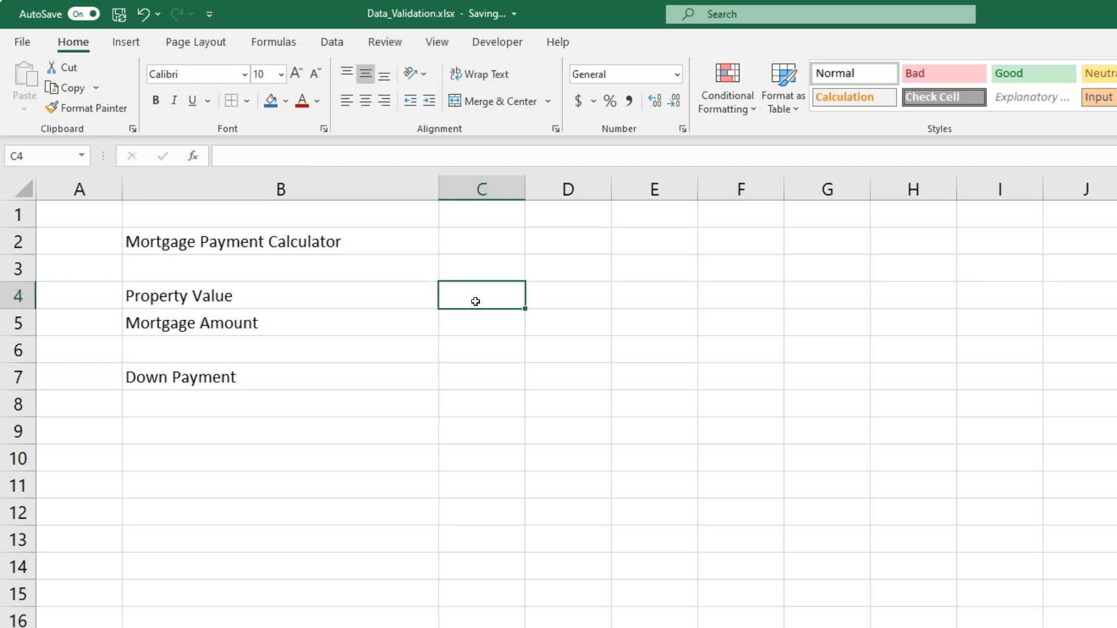
type("800000")
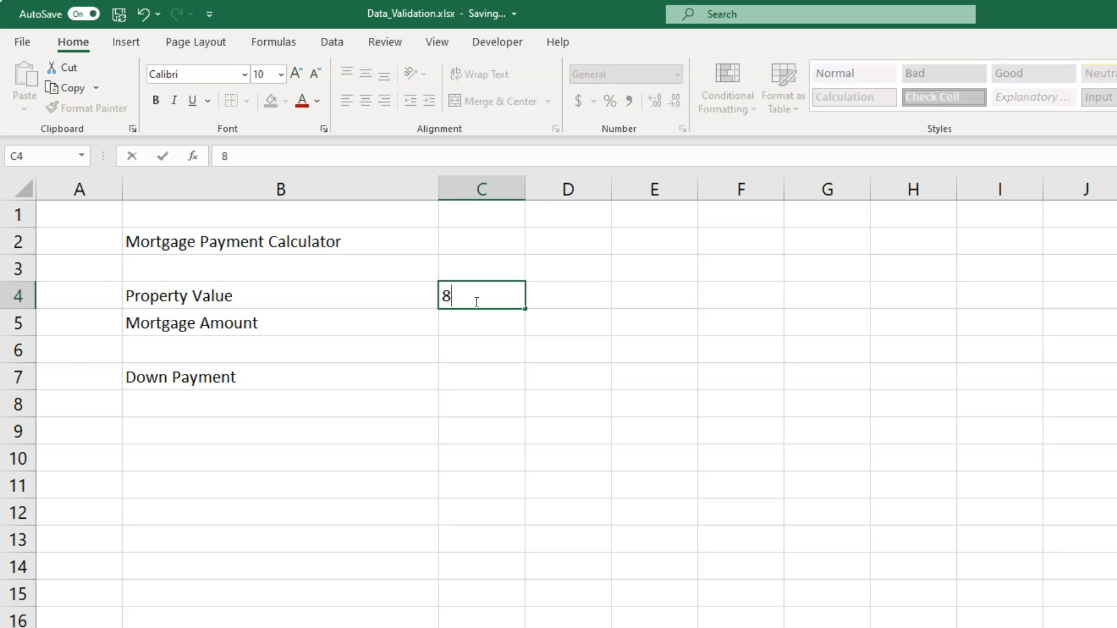
key("Return")
left_click(475, 301)
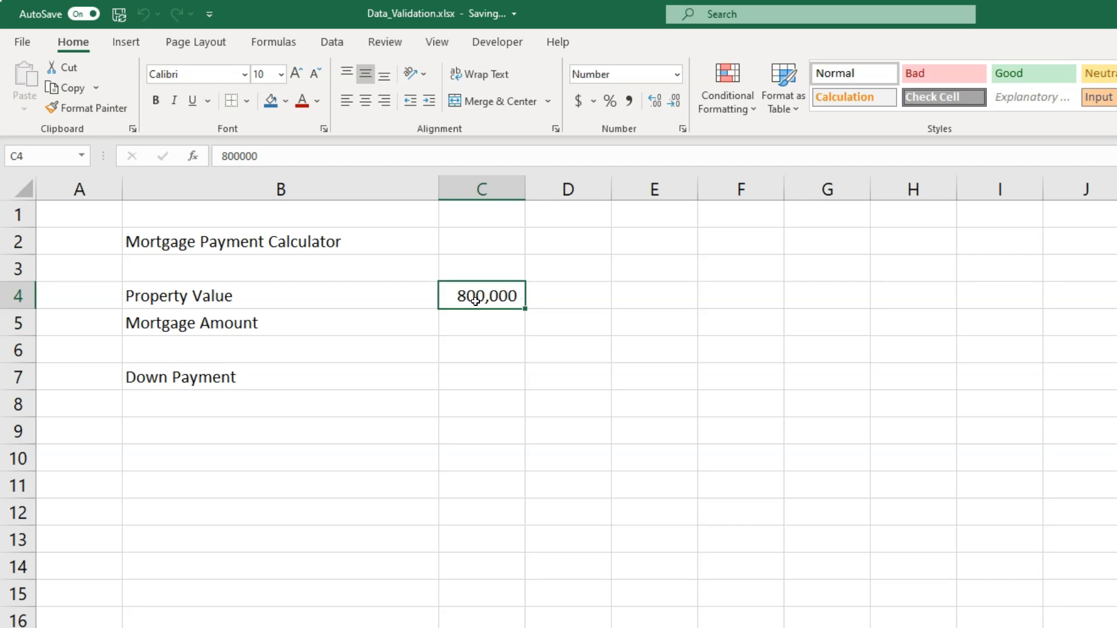
key("Return")
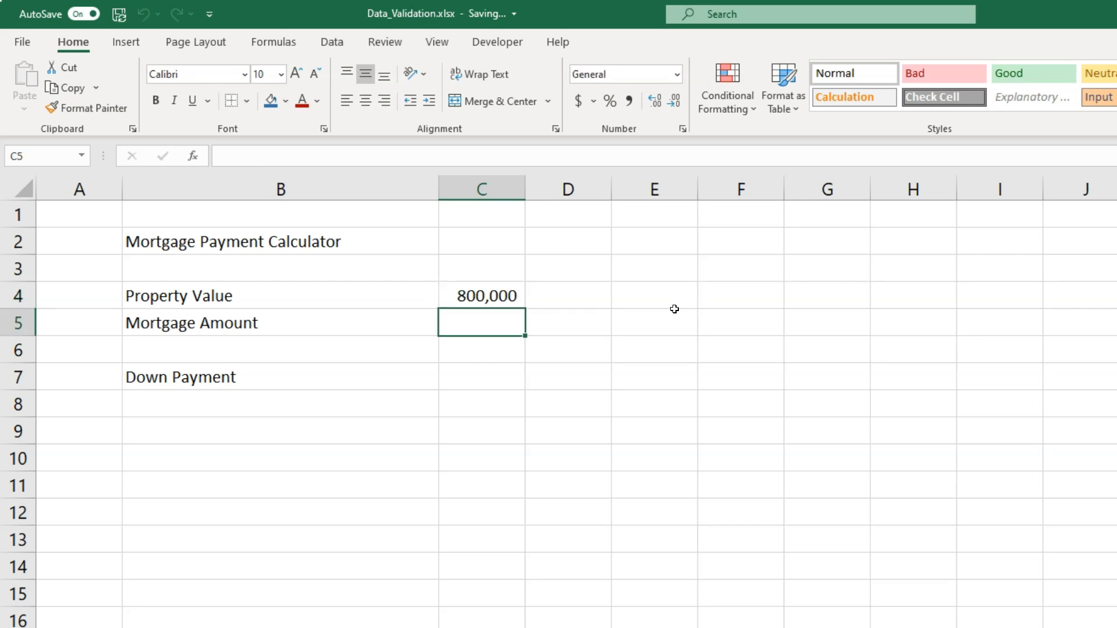
Step: Enter 25% as the down payment in C7 and return to the Mortgage Amount cell C5
type("=")
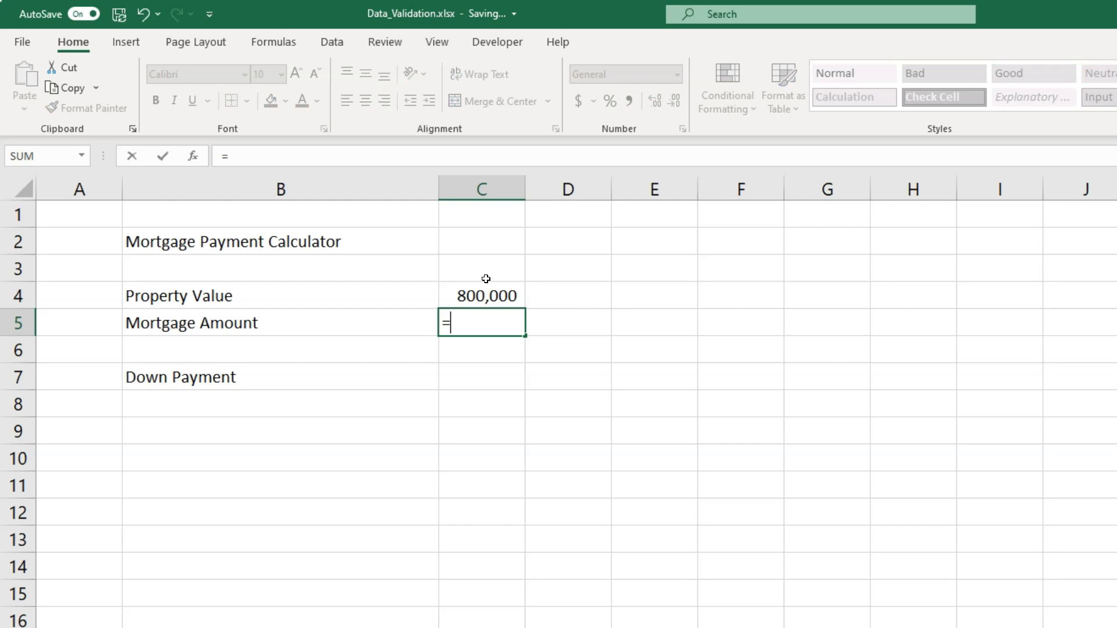
key("Escape")
left_click(463, 376)
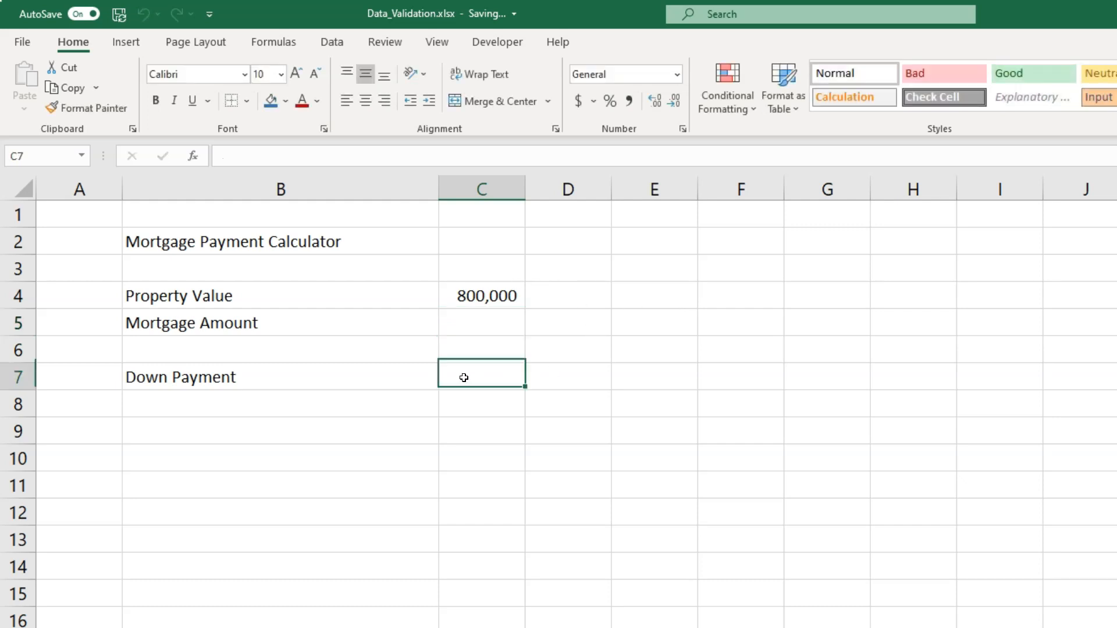
type("25%")
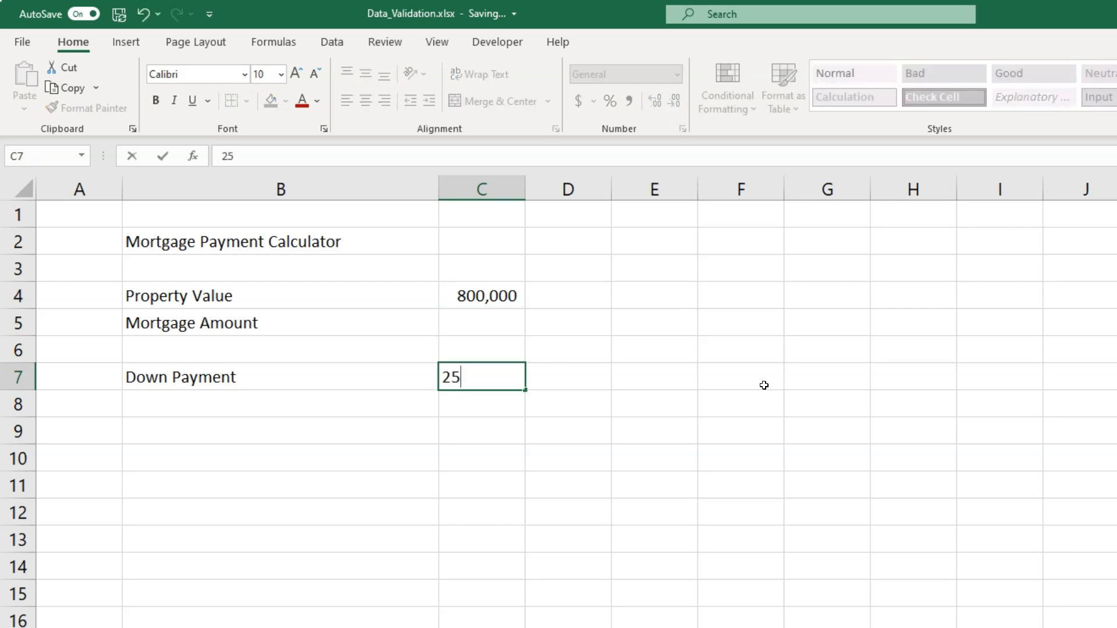
key("Return")
key("Up")
key("Up")
key("Up")
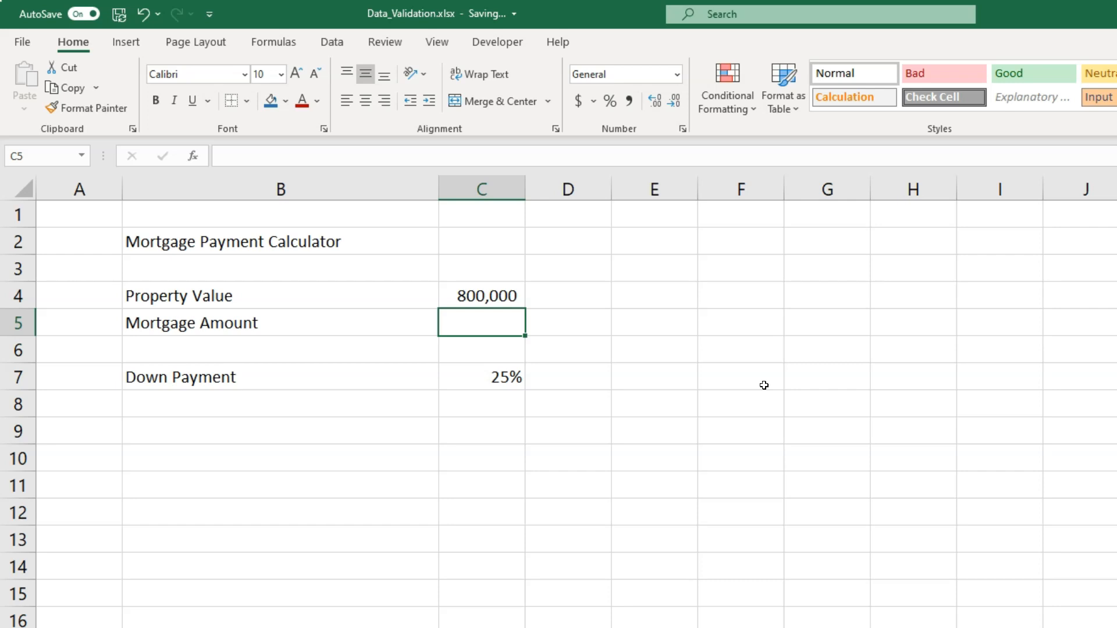
Step: Enter the formula =(1-C7) in the Mortgage Amount cell C5 and check it against the down payment cell
type("=(")
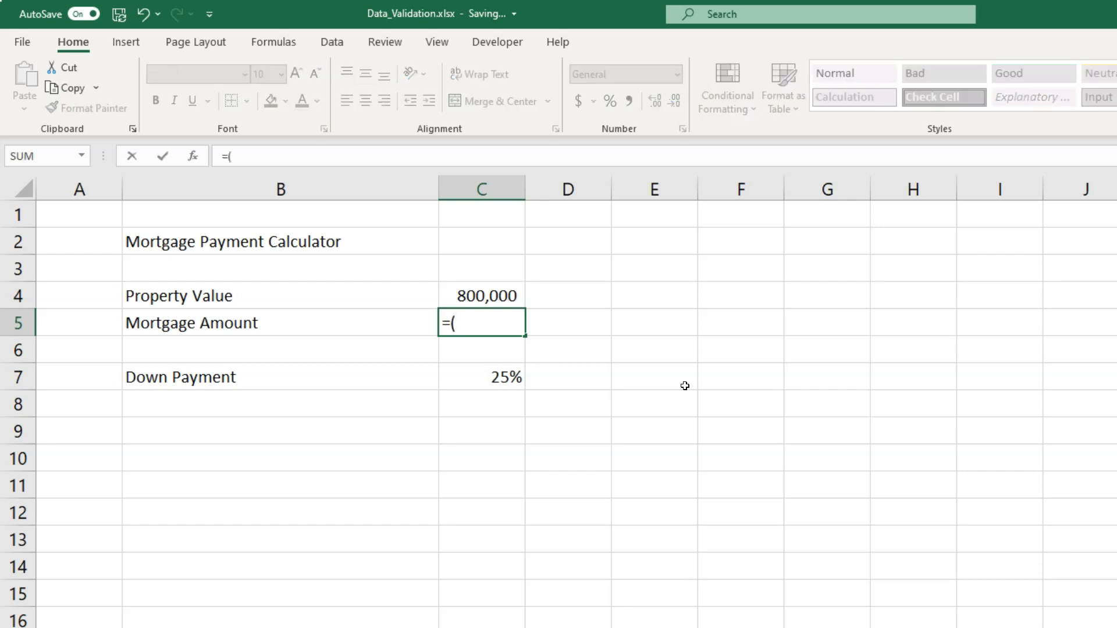
type("1-")
left_click(510, 375)
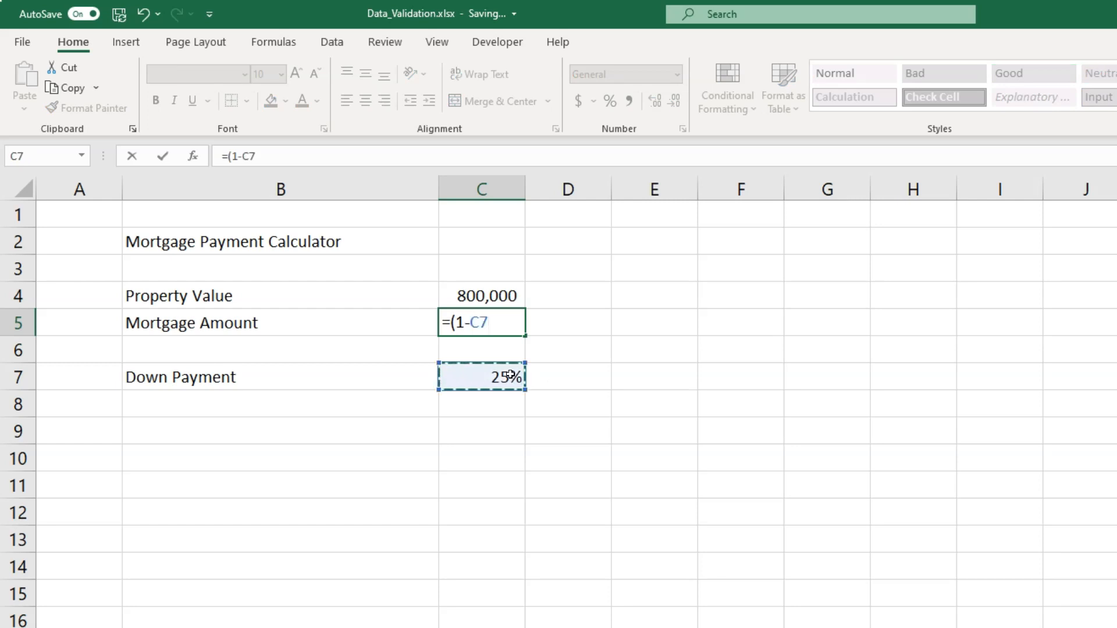
type(")")
key("Return")
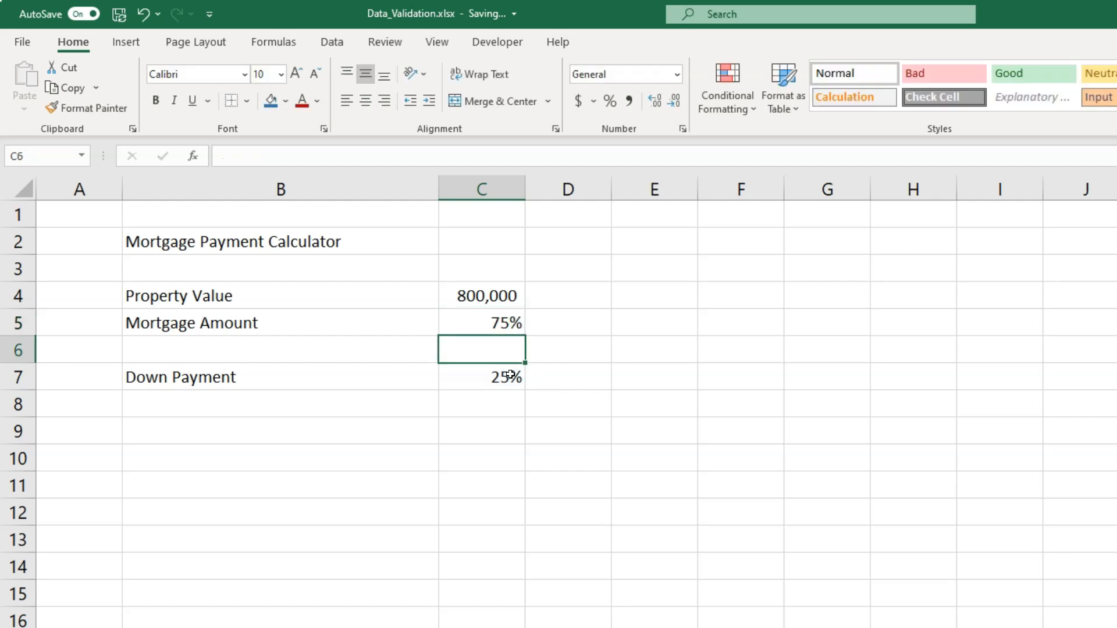
key("Up")
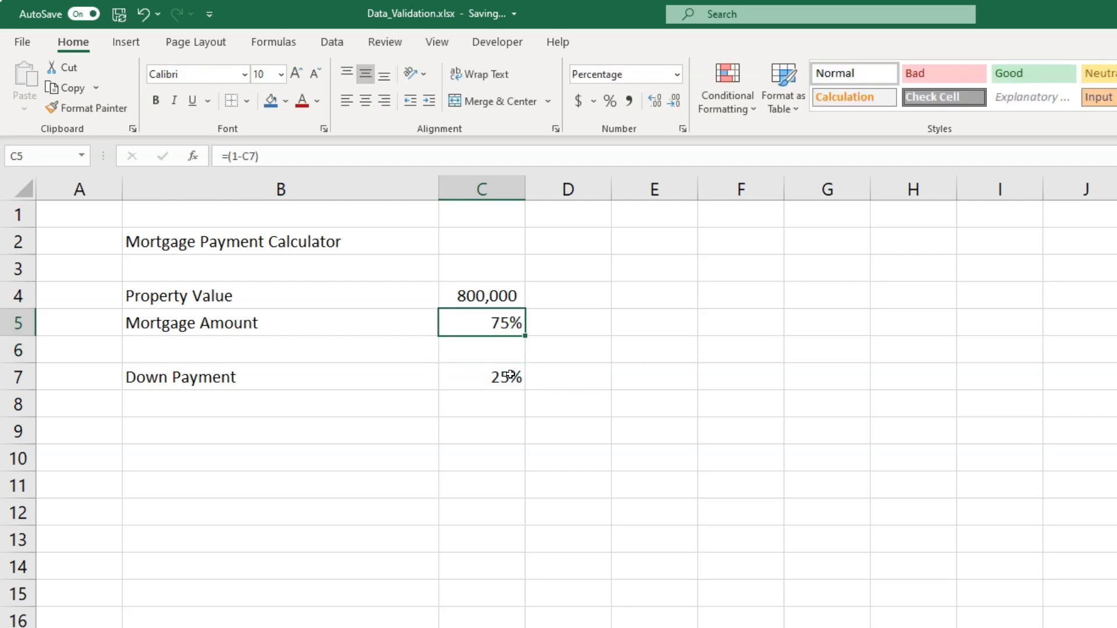
left_click(458, 374)
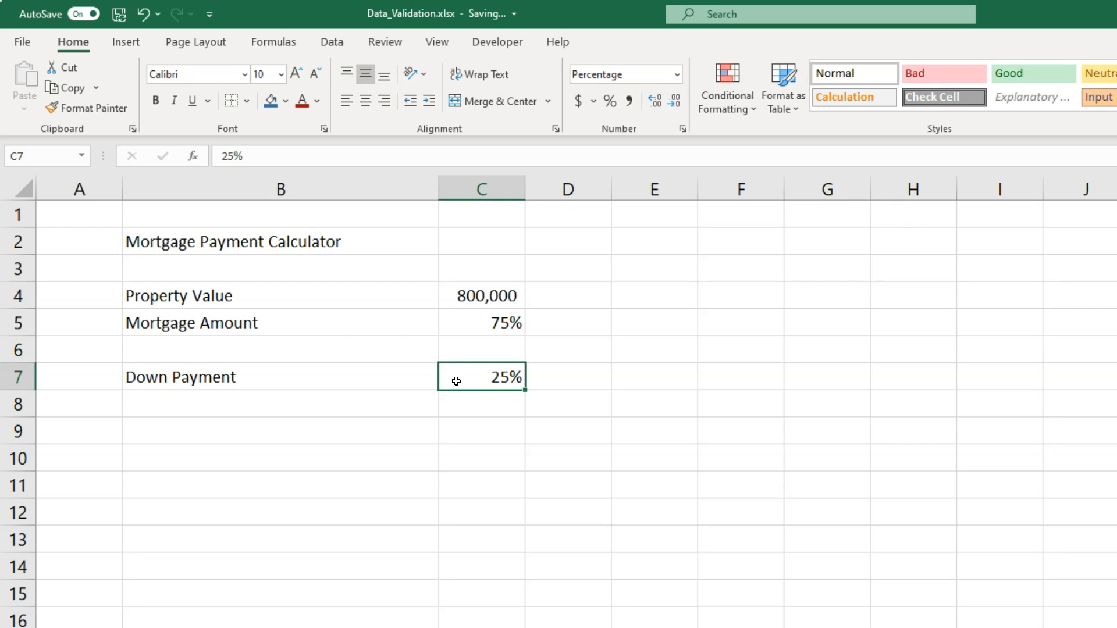
Step: Extend the Mortgage Amount formula in C5 to multiply by the property value, giving =(1-C7)*C4
left_click(472, 322)
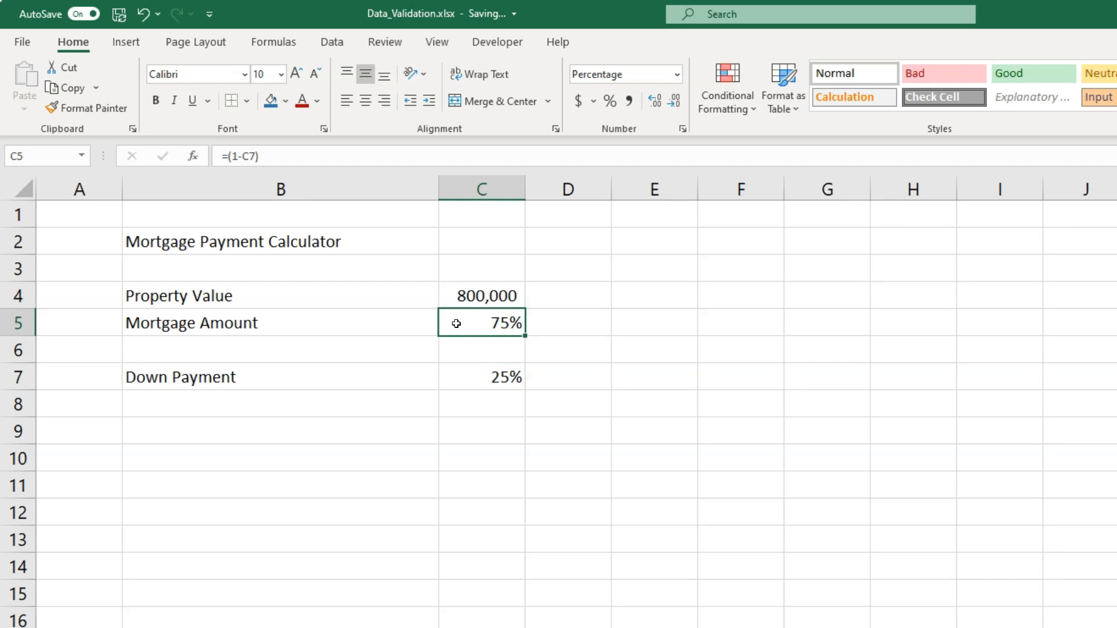
key("F2")
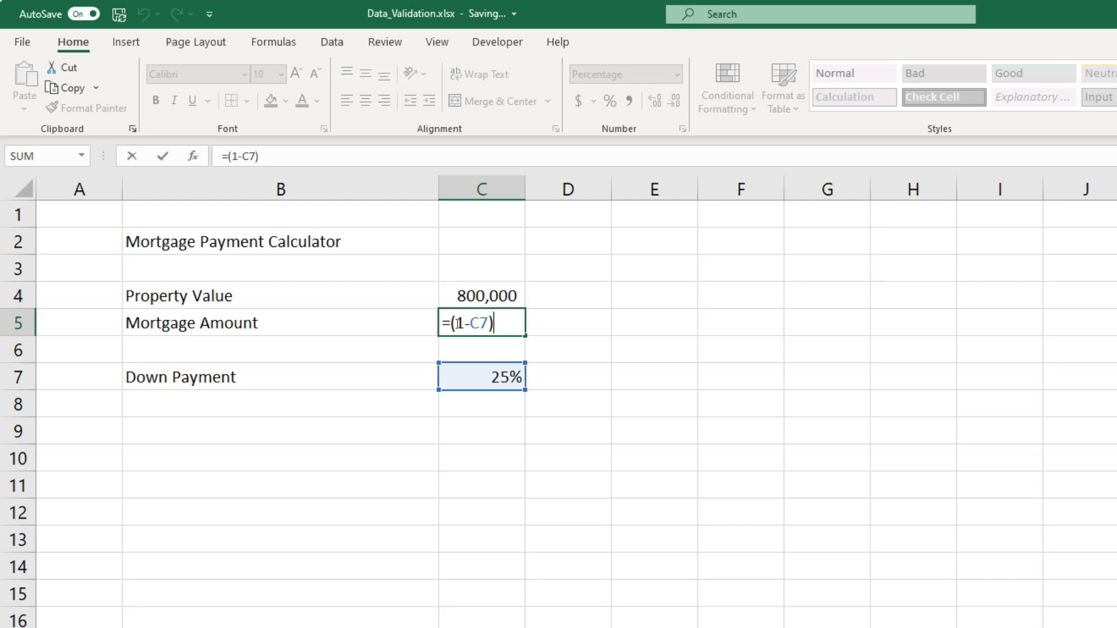
type("*")
left_click(506, 295)
key("Return")
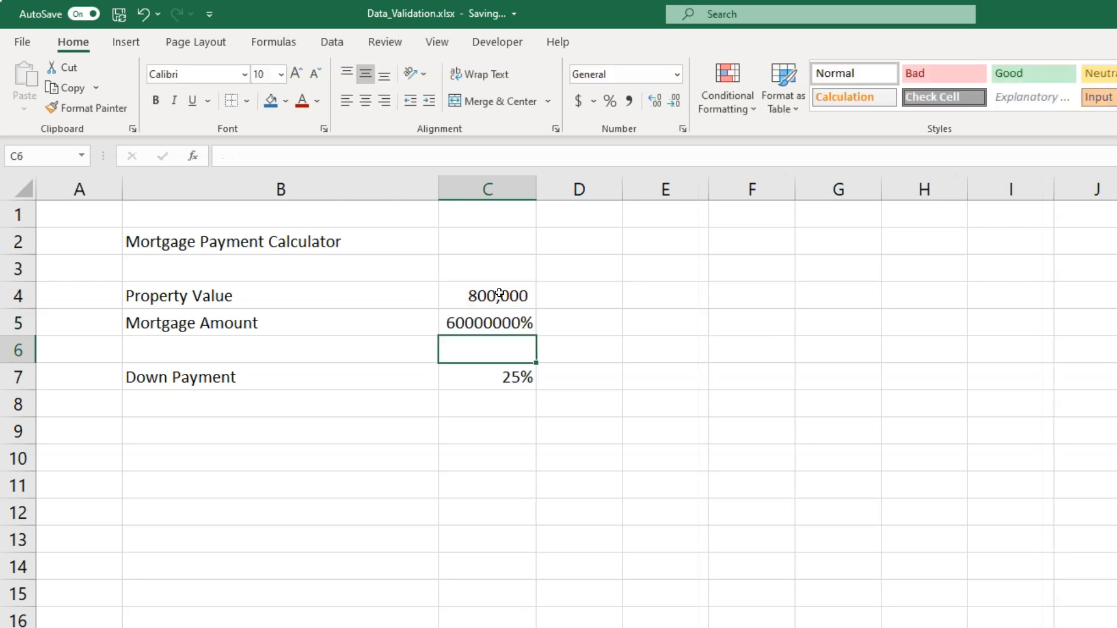
Step: Format C5 as a number with a thousands separator and no decimals, and narrow column C slightly
left_click(498, 320)
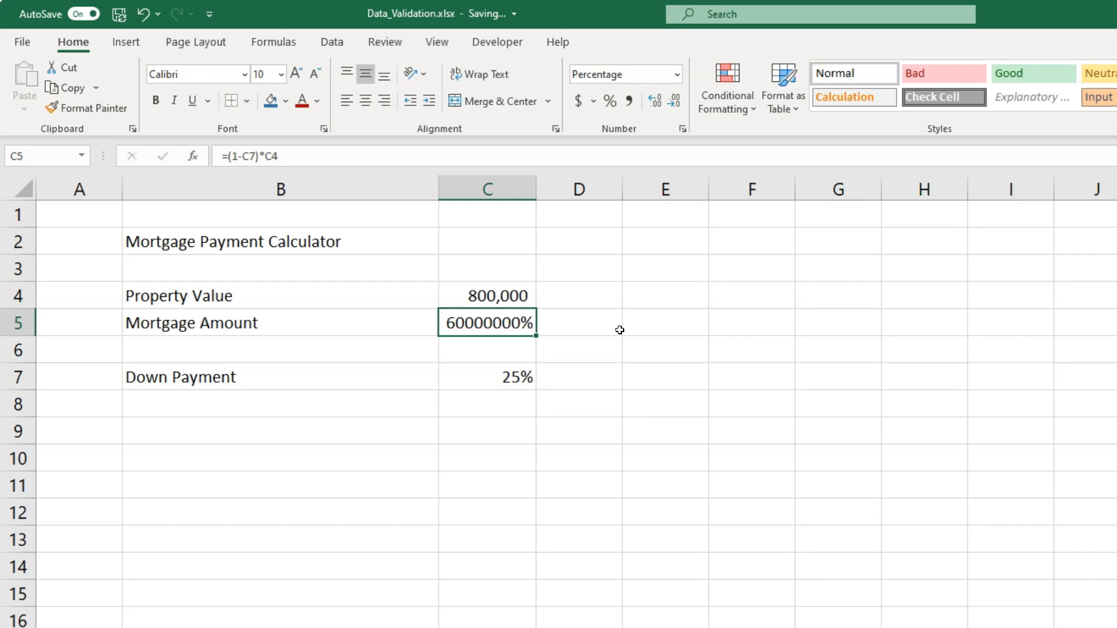
key("ctrl+z")
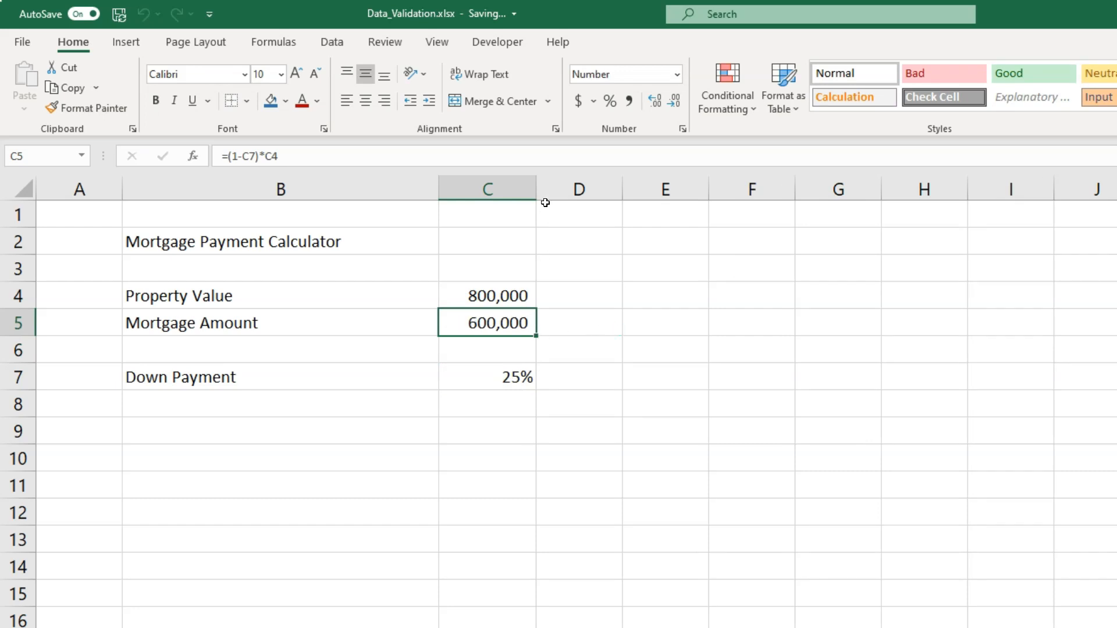
left_click_drag(536, 183, 534, 182)
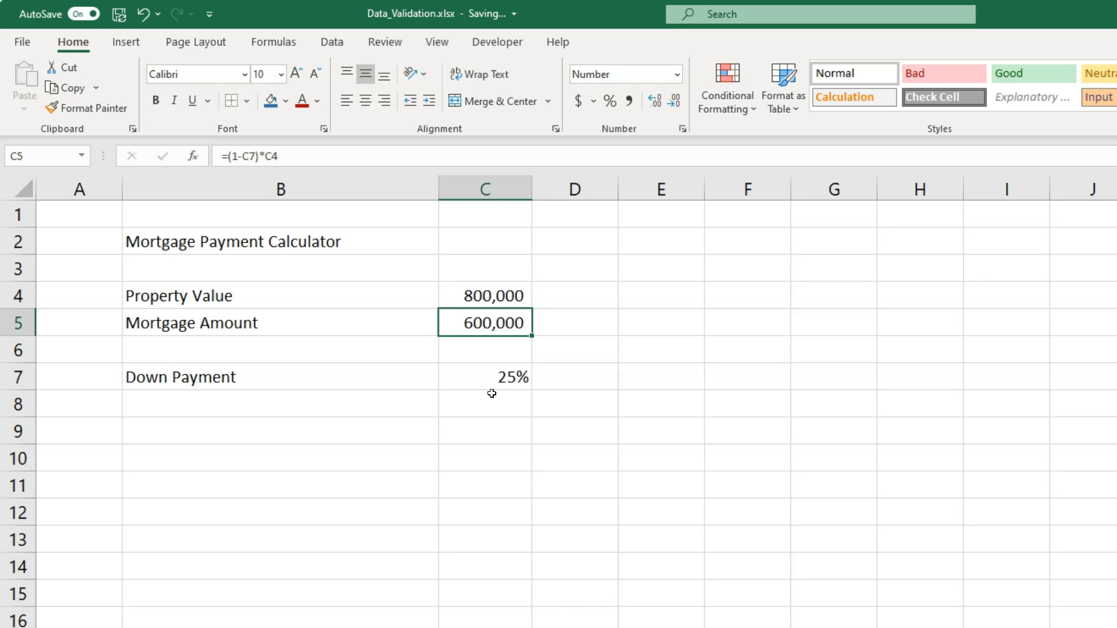
Step: Set the down payment in C7 to 10% and check the recalculated mortgage amount in C5
left_click(477, 379)
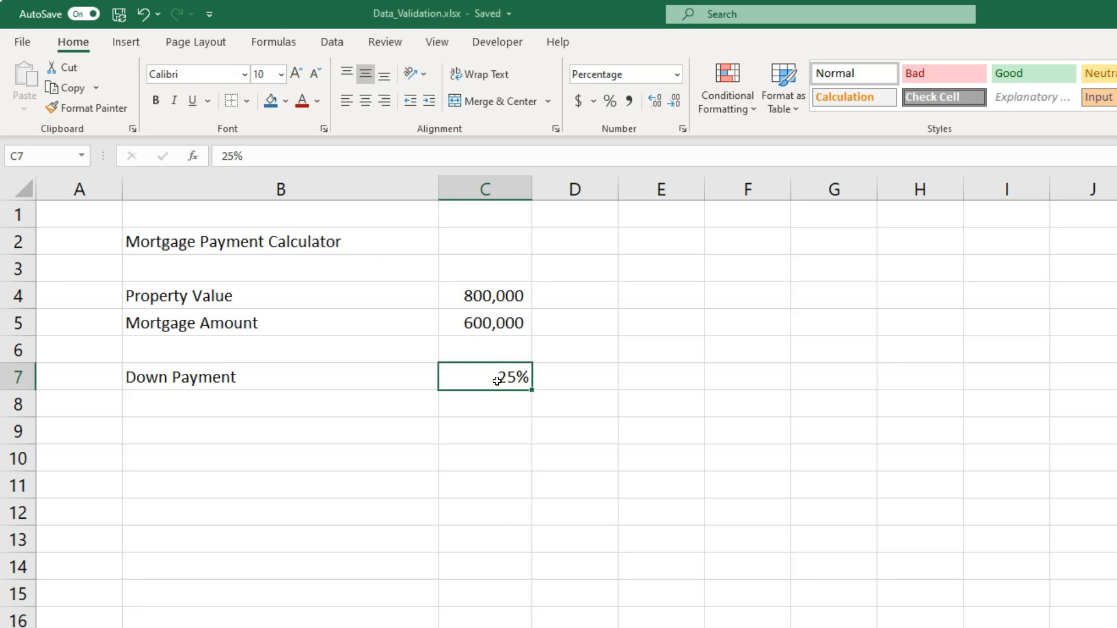
type("10")
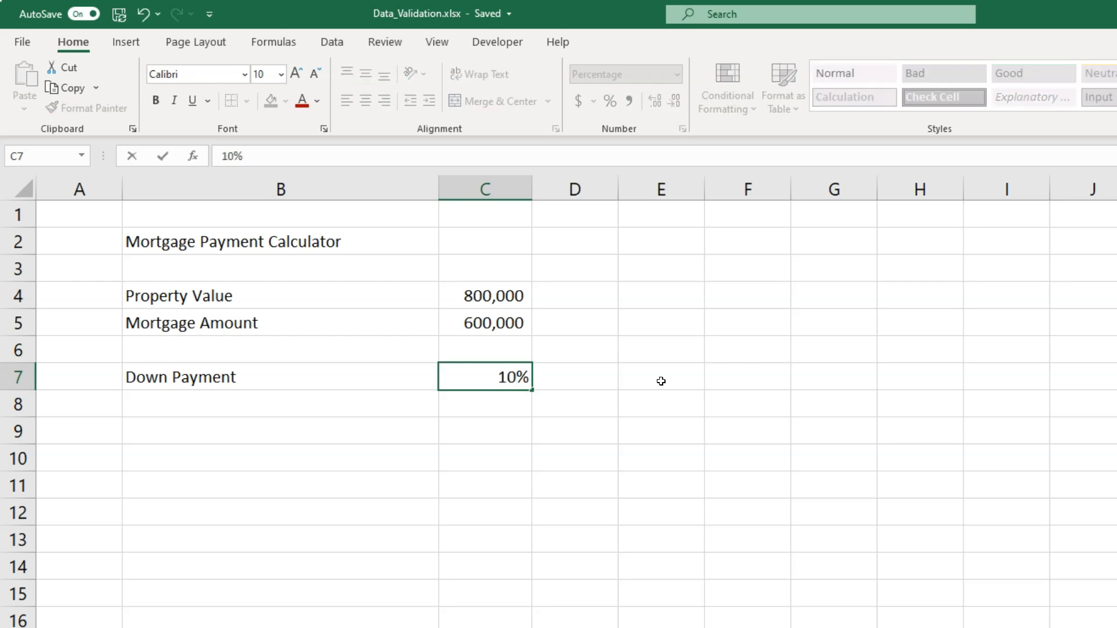
key("Return")
left_click(449, 318)
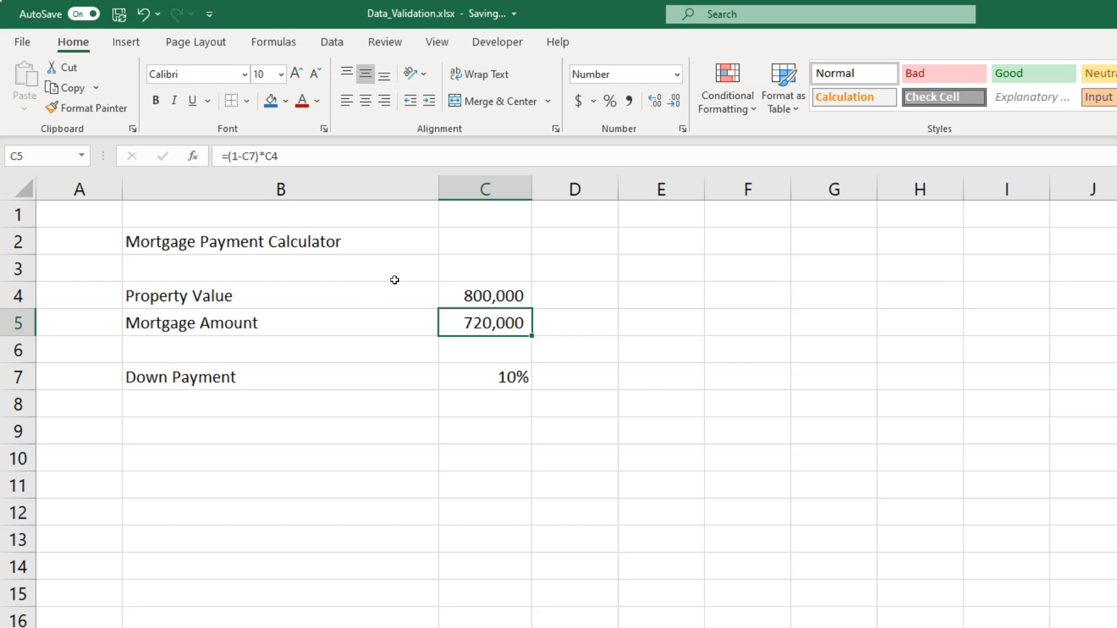
Step: Add the label "Interest Rate" in B8 and enter 2.79% beside it in C8
left_click(153, 408)
type("In")
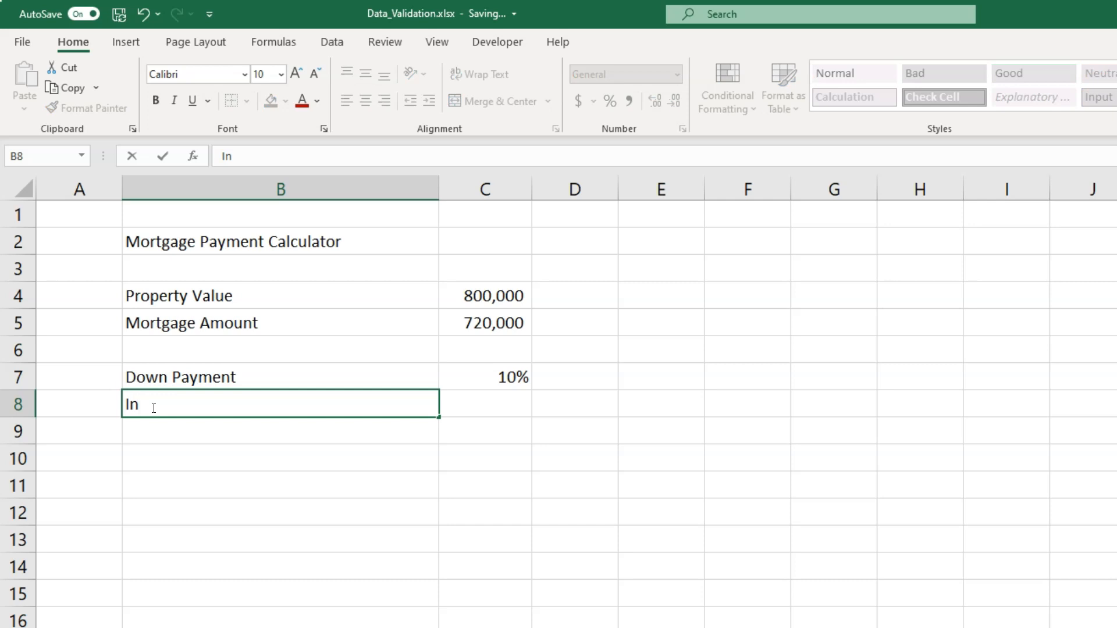
type("terest Rate")
key("Tab")
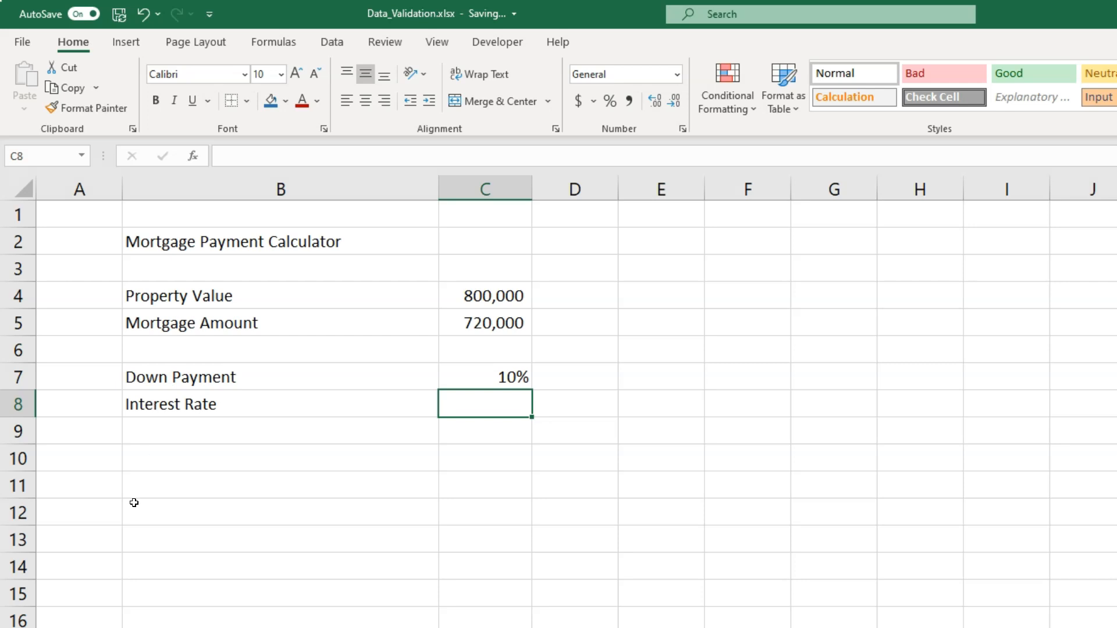
type("2.79%")
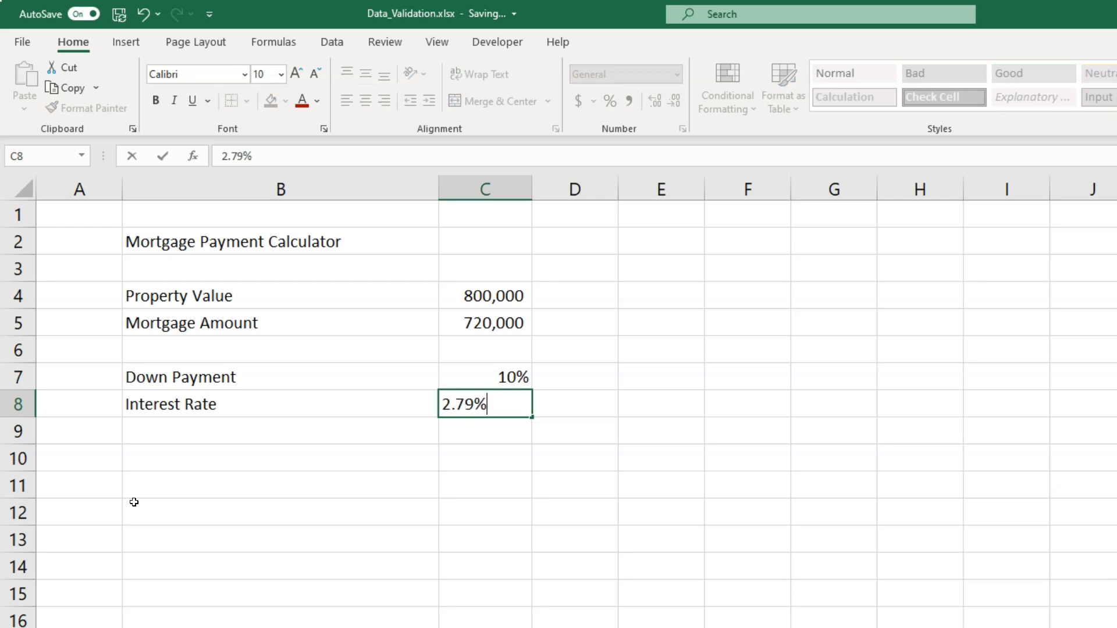
key("Return")
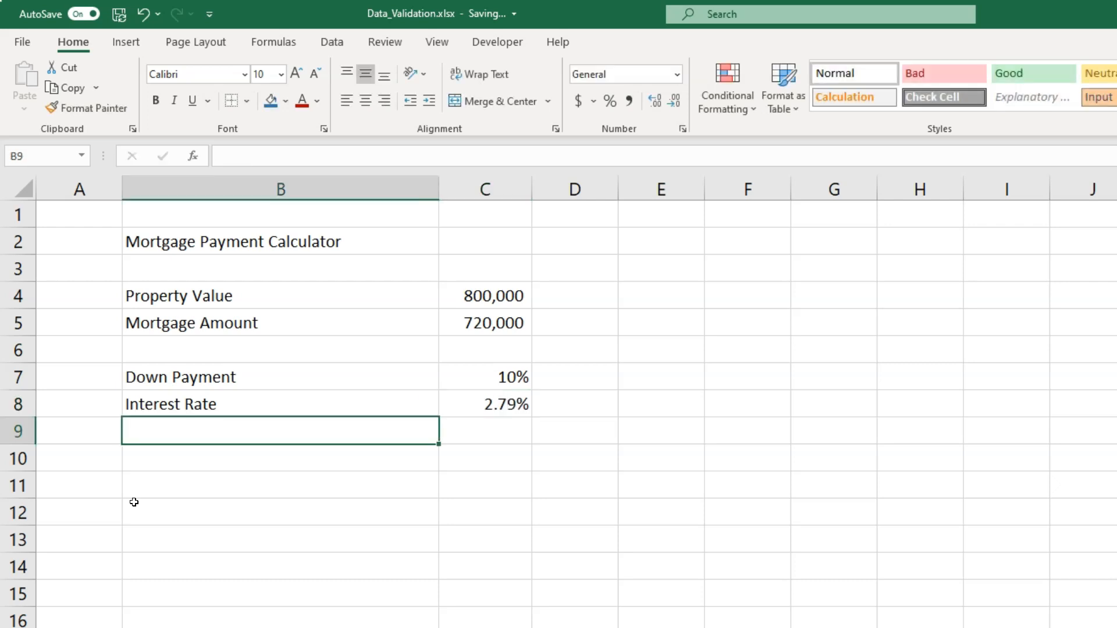
Step: Add the label "Period (Years = 5 to 30)" in B9
type("Peri")
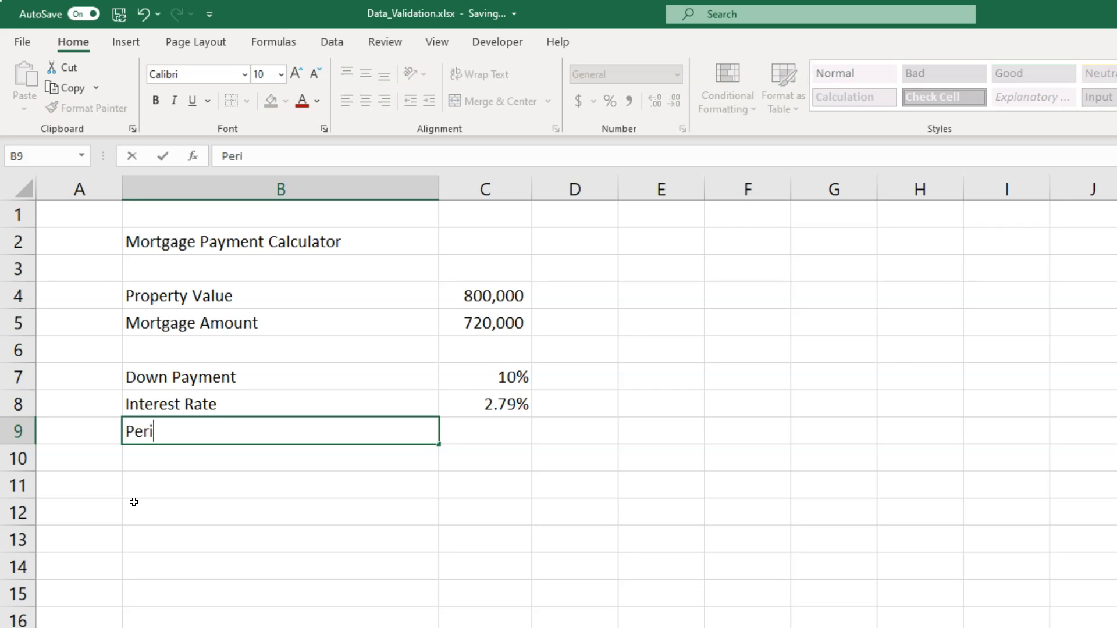
type("od (Year")
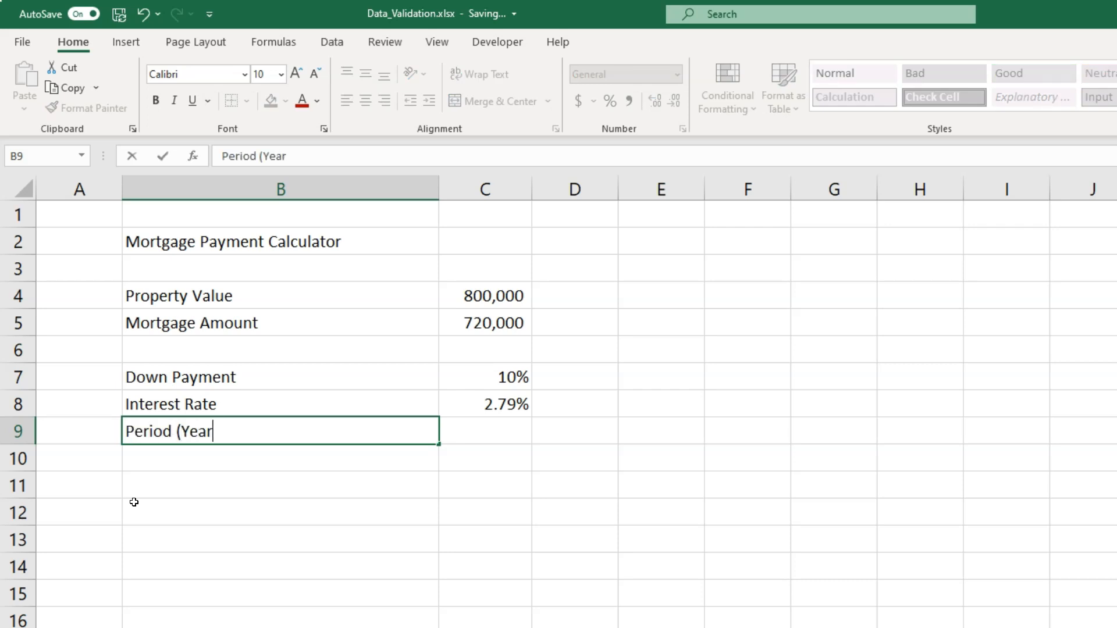
type("s =")
type("1")
key("BackSpace")
type("5 to 30)")
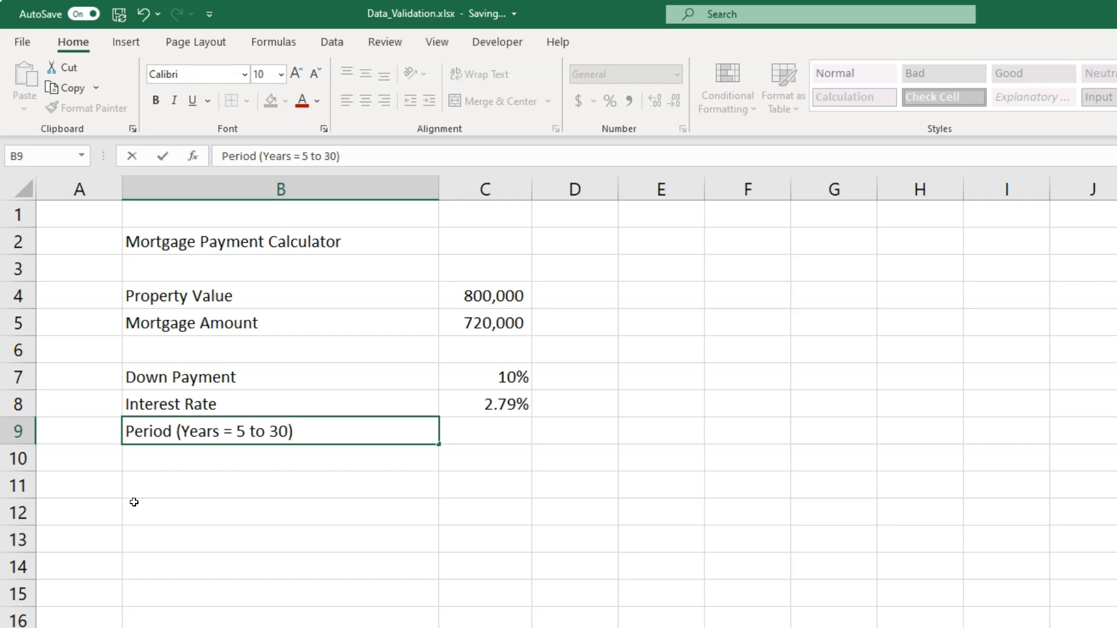
key("Return")
Step: Add the label "Payment Type" in B10 and enter BEG as its value in C10
type("Paymen")
key("BackSpace")
type("ent")
type(" y")
key("BackSpace")
type("Type")
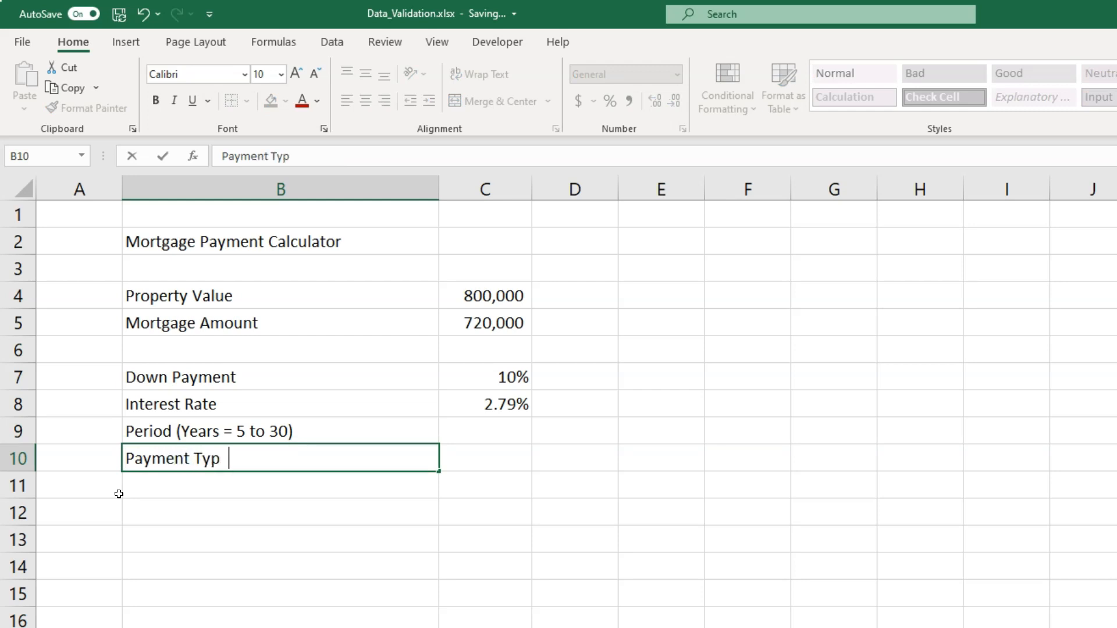
key("Tab")
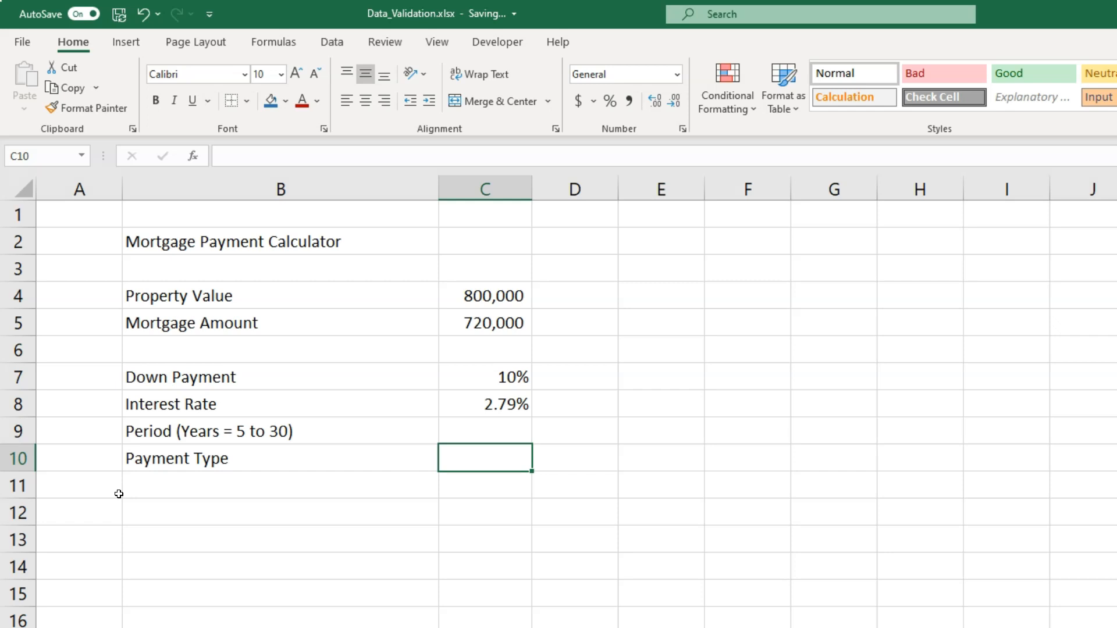
type("BEG")
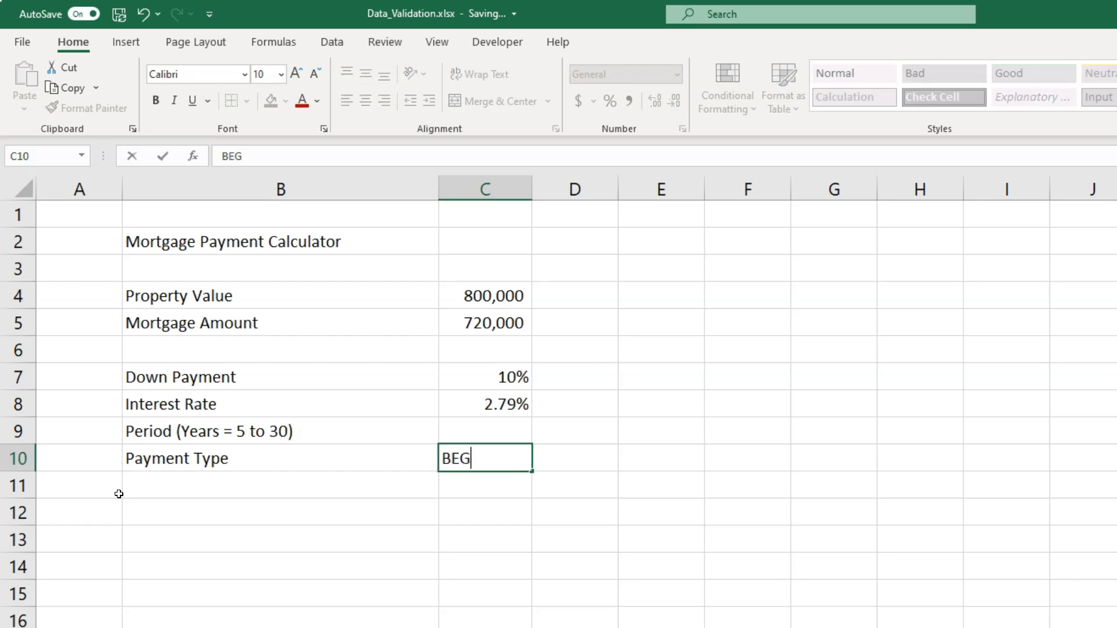
key("Return")
Step: Enter 30 as the period in C9 and right-align the payment type value in C10
key("Left")
key("Up")
key("Up")
key("Right")
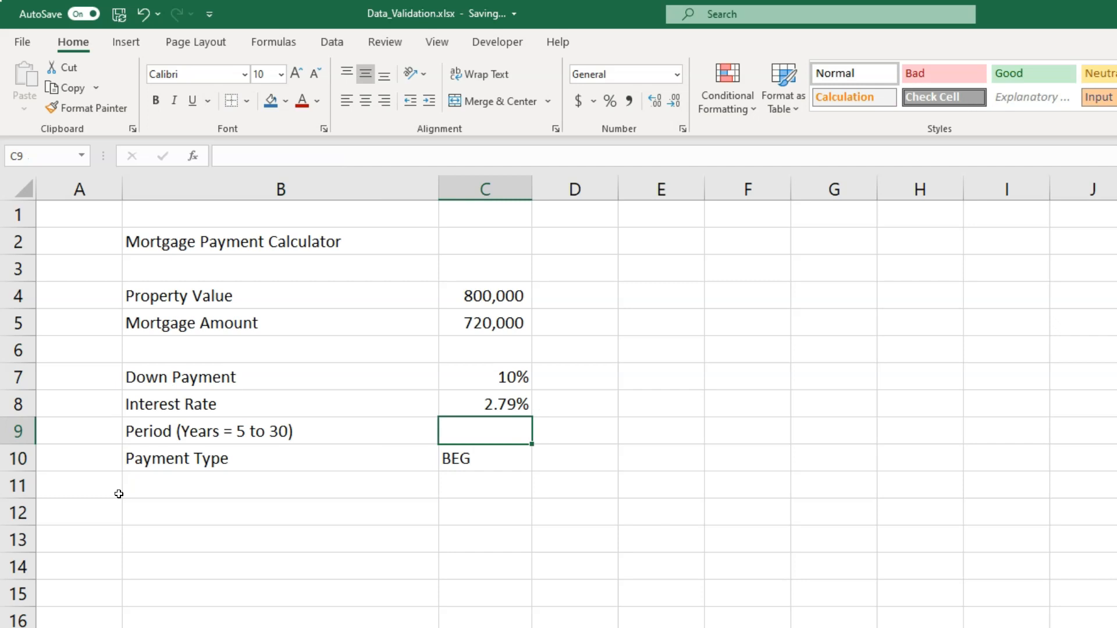
type("30")
key("Return")
key("Down")
key("Down")
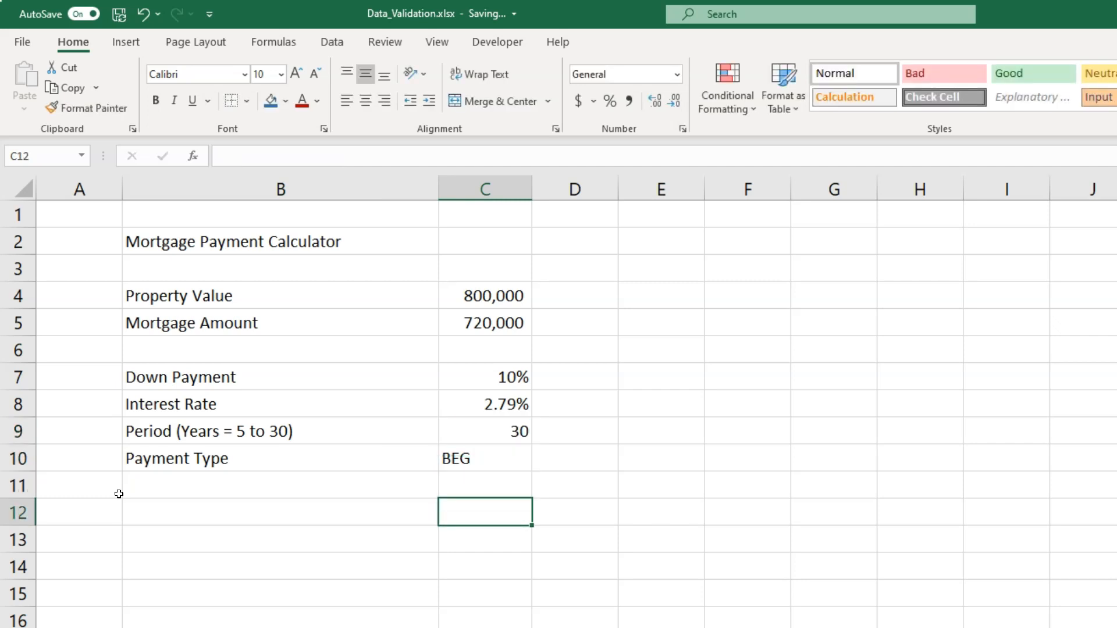
left_click(459, 461)
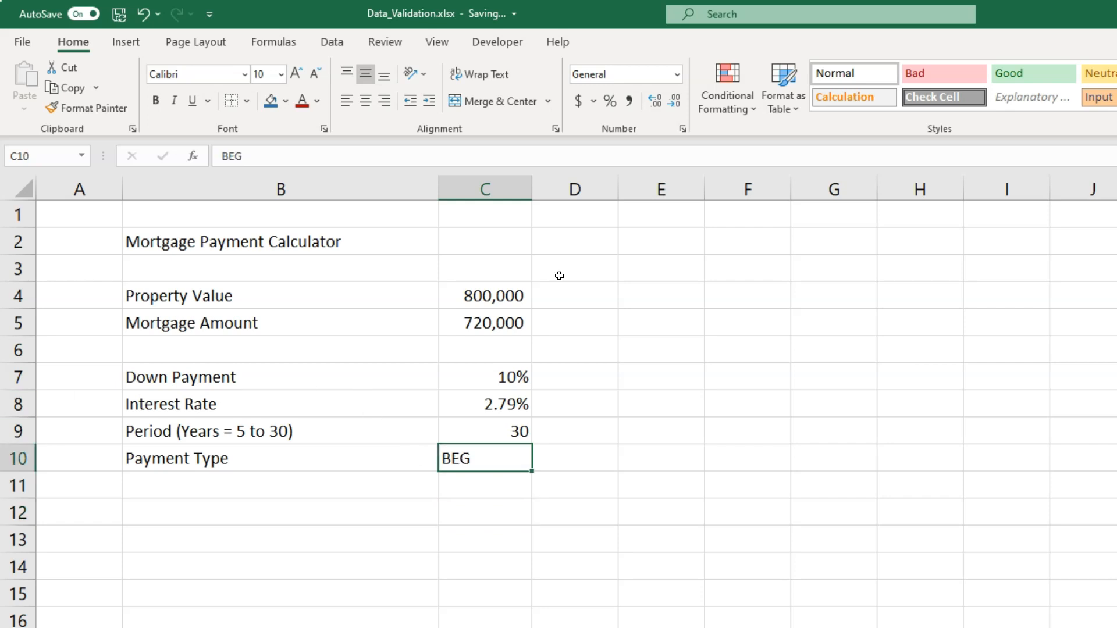
left_click(384, 101)
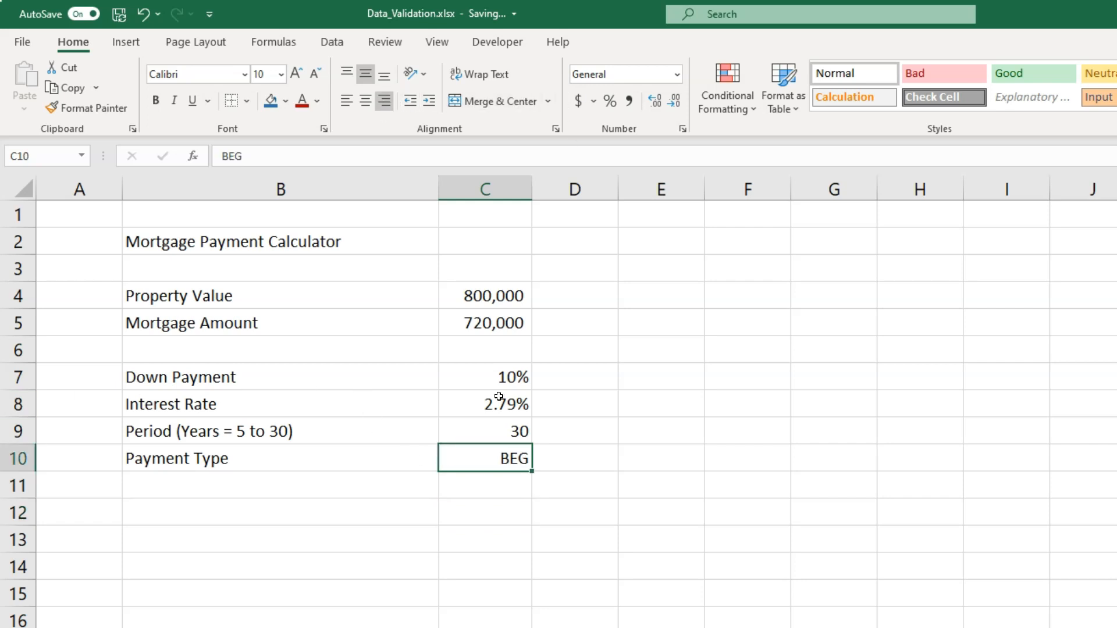
Step: Add the label "Instalment Amount" in B12, leaving row 11 empty
left_click(214, 513)
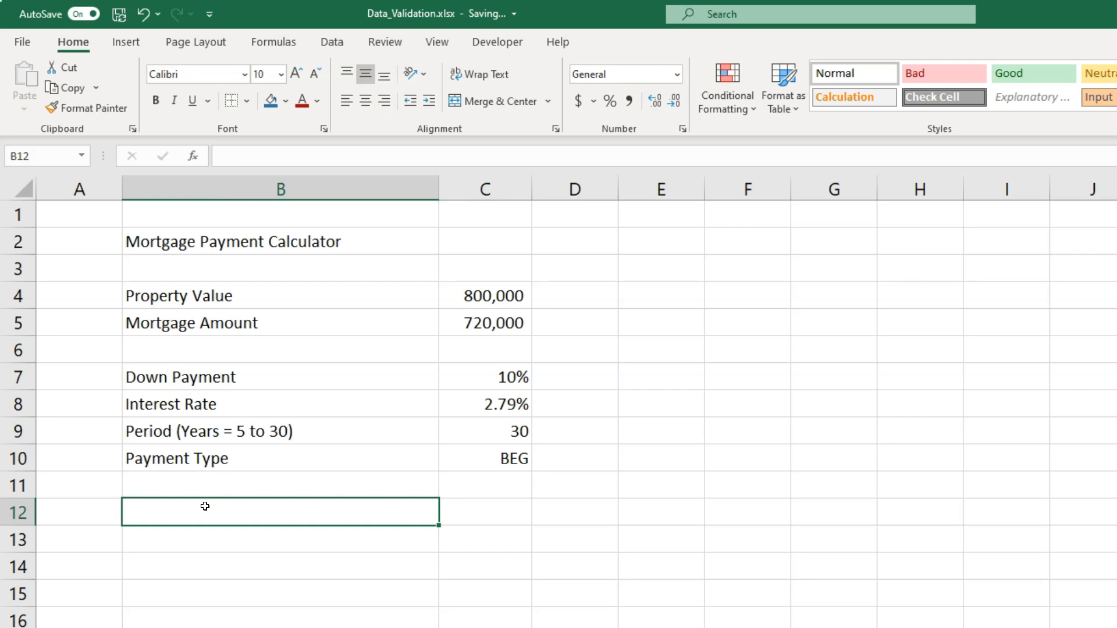
key("Down")
key("Up")
type("Instal")
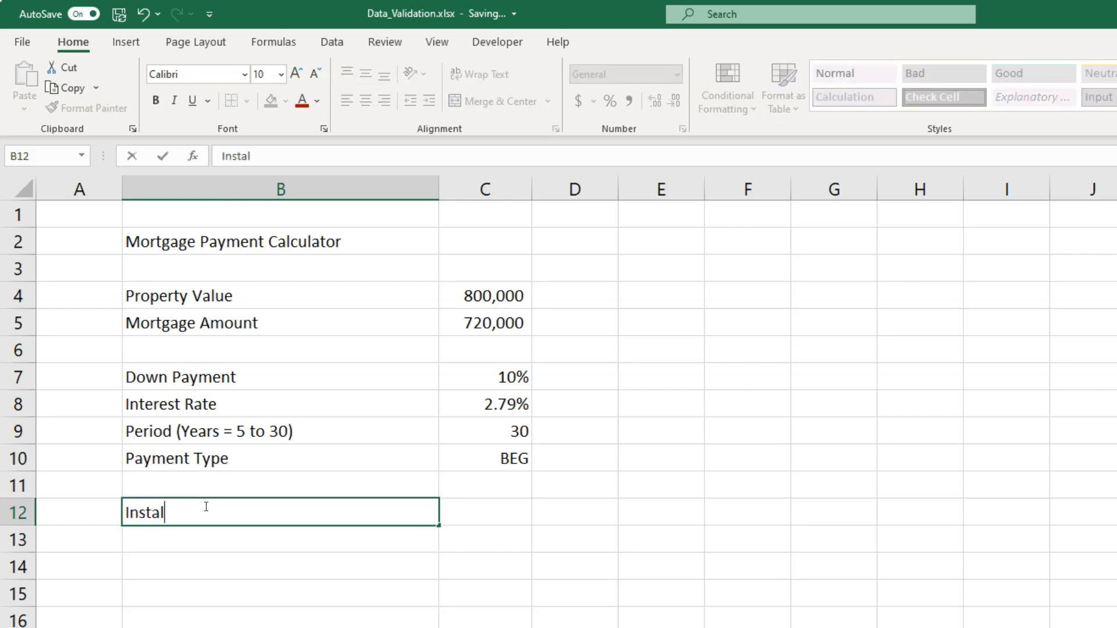
type("ment Amount")
key("Tab")
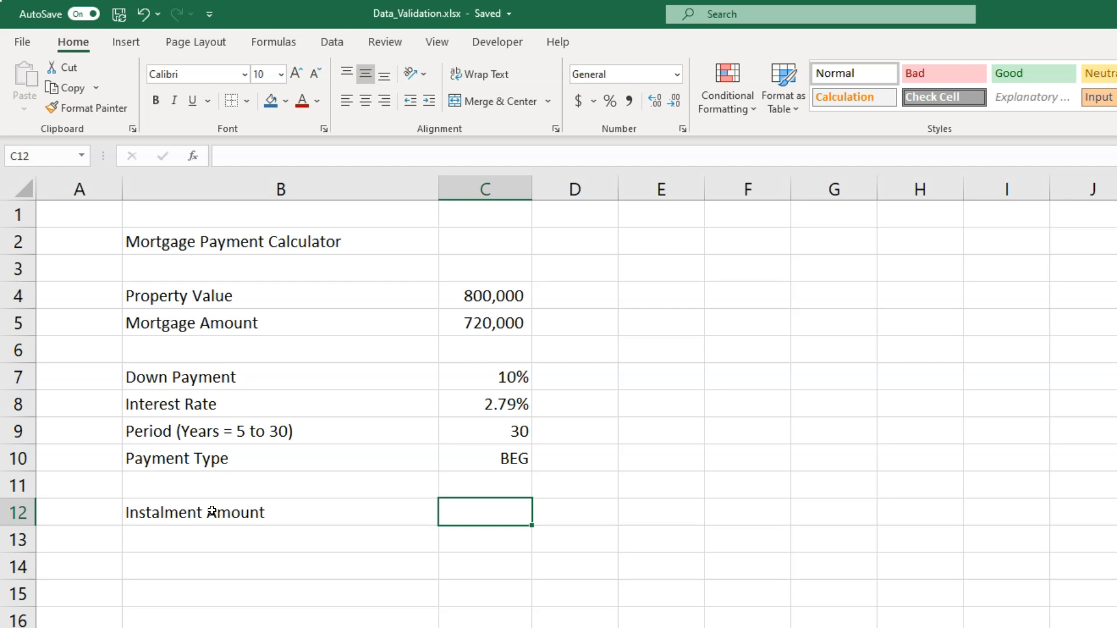
Step: Start a PMT formula in C12 with C8 as the rate, C9 as the number of periods and -C5 as the present value
type("=")
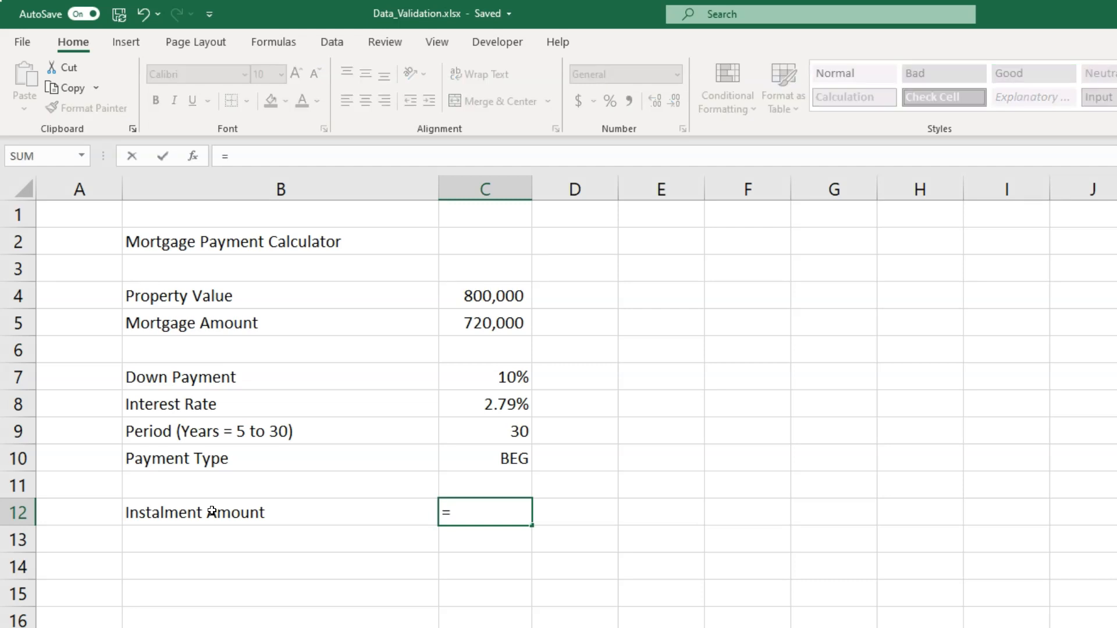
type("pmt")
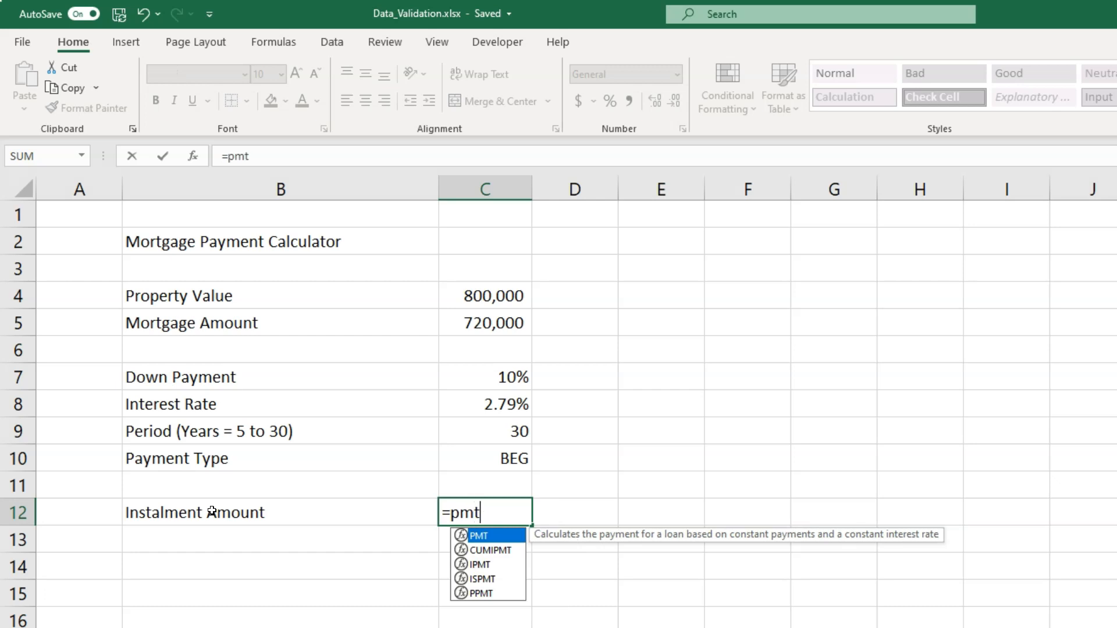
type("(")
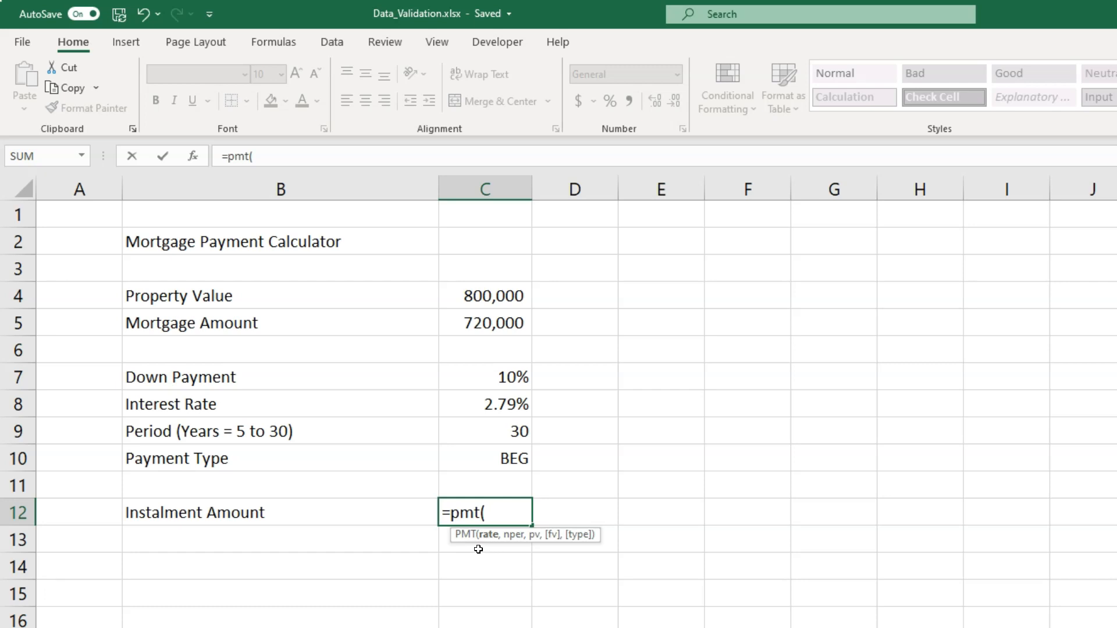
left_click(500, 404)
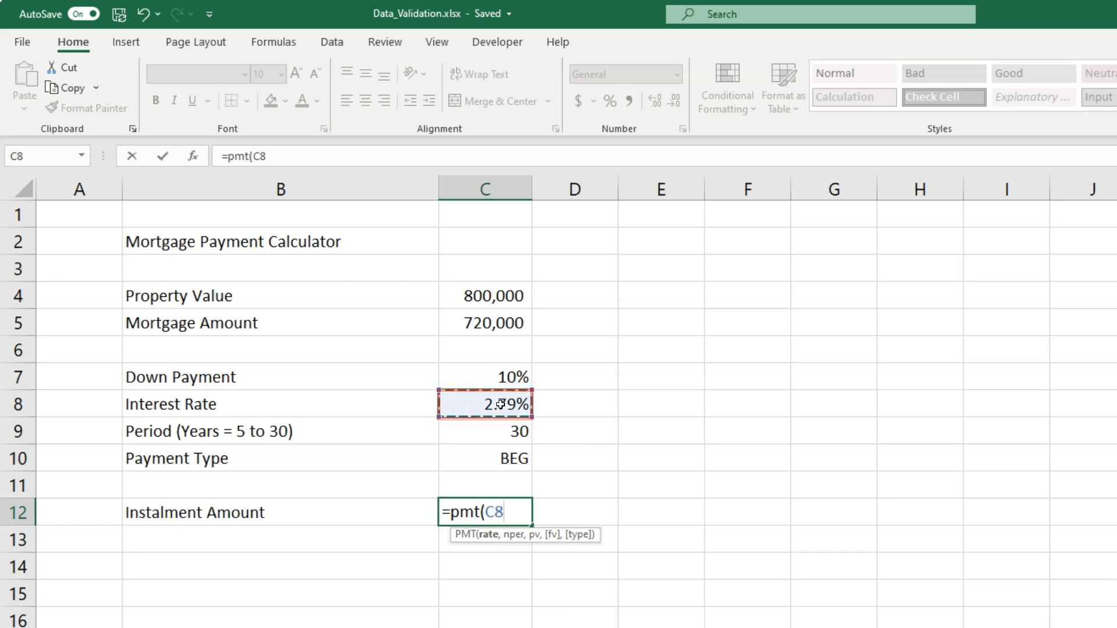
type(",")
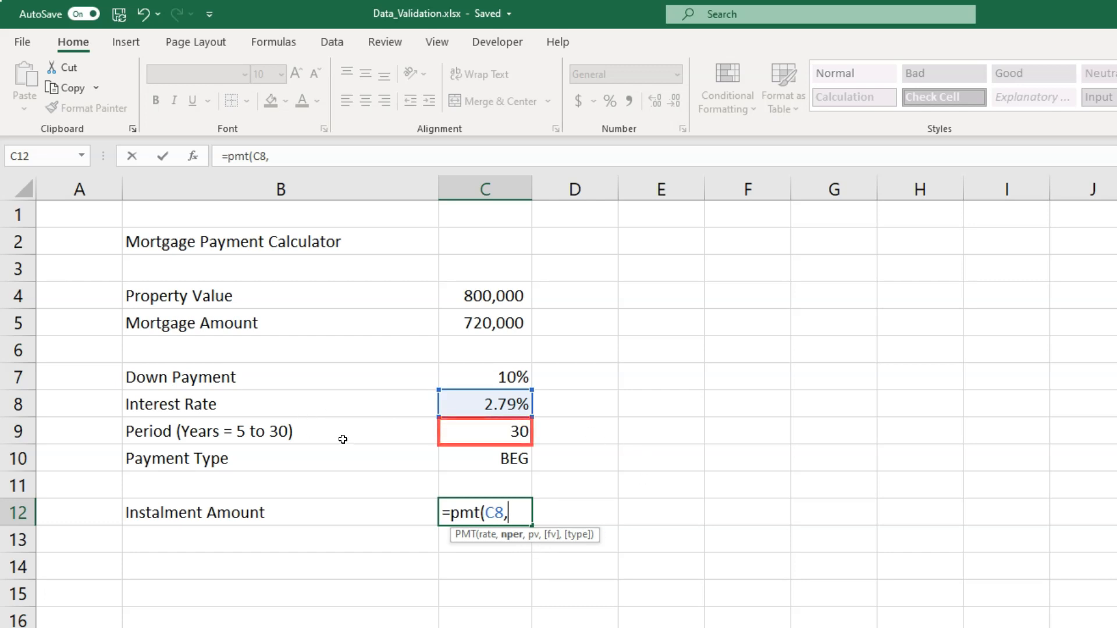
left_click(477, 438)
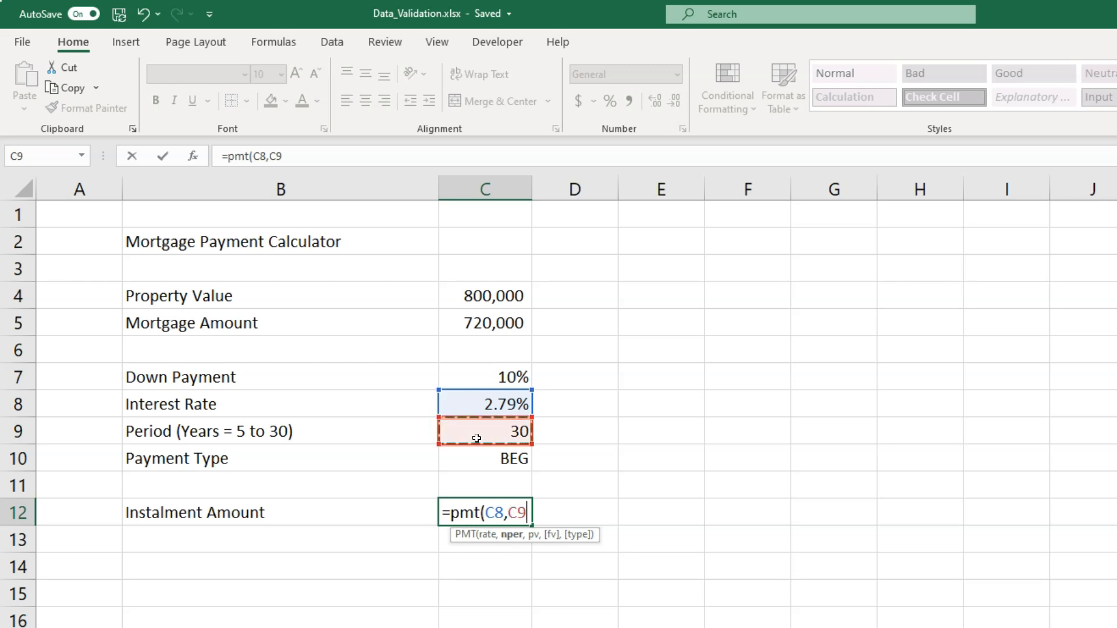
type(",-")
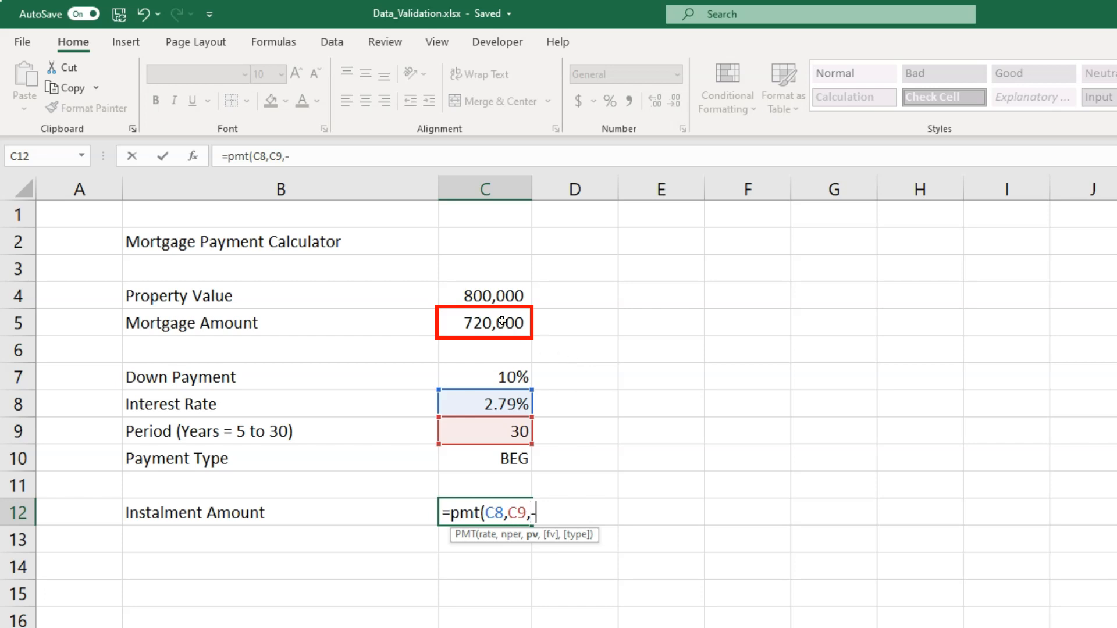
left_click(451, 319)
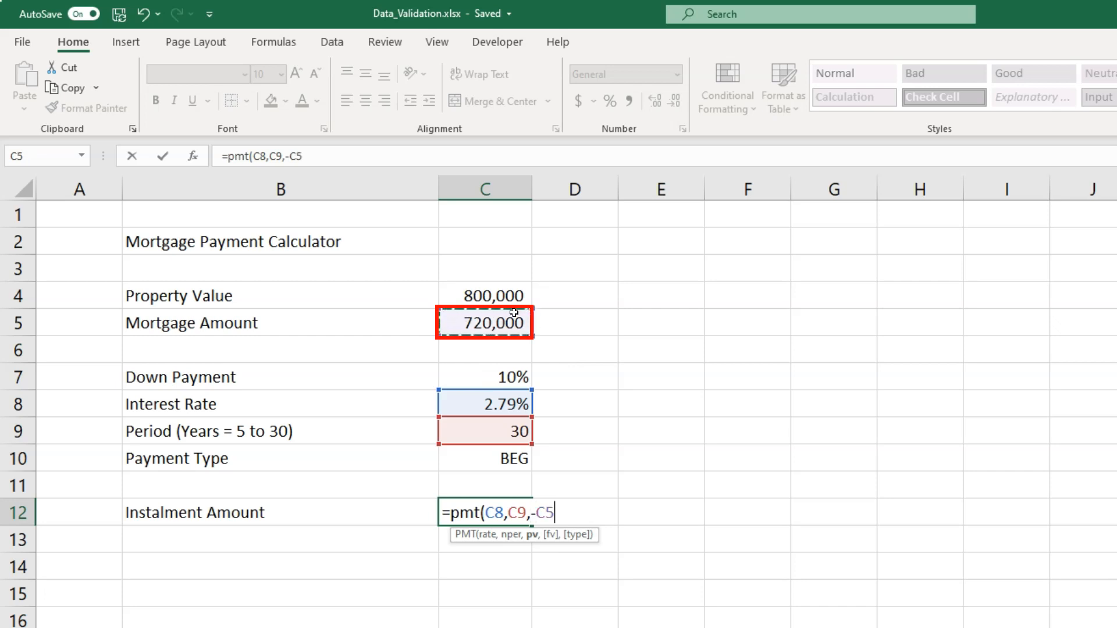
Step: Complete C12's PMT formula with future value 0 and type 1, and format the result as a number with a thousands separator and no decimals
type(",")
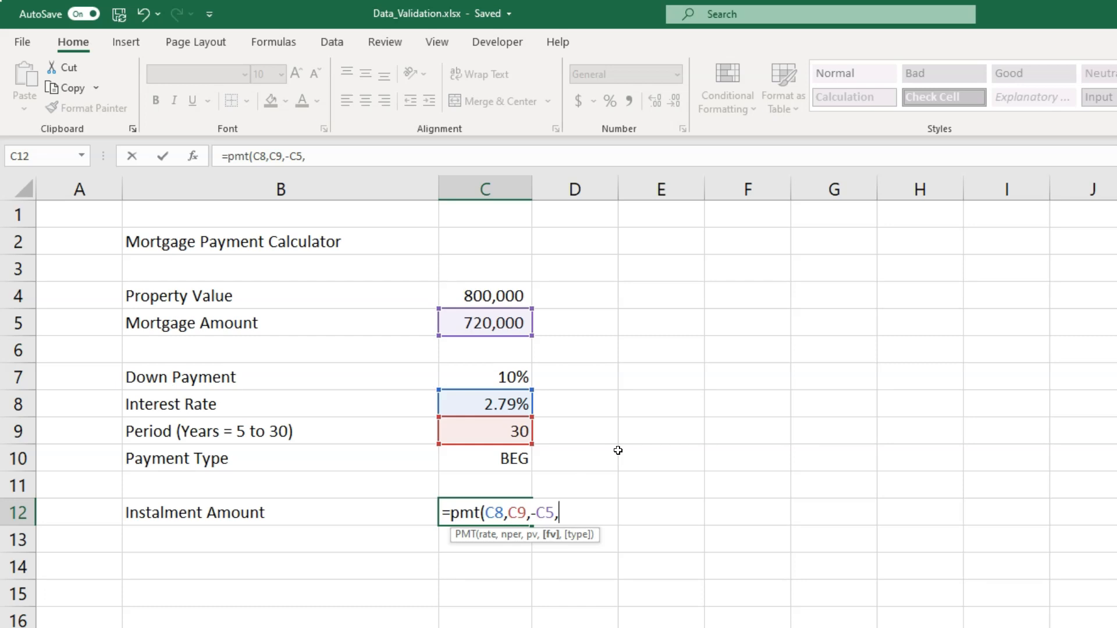
type("0,")
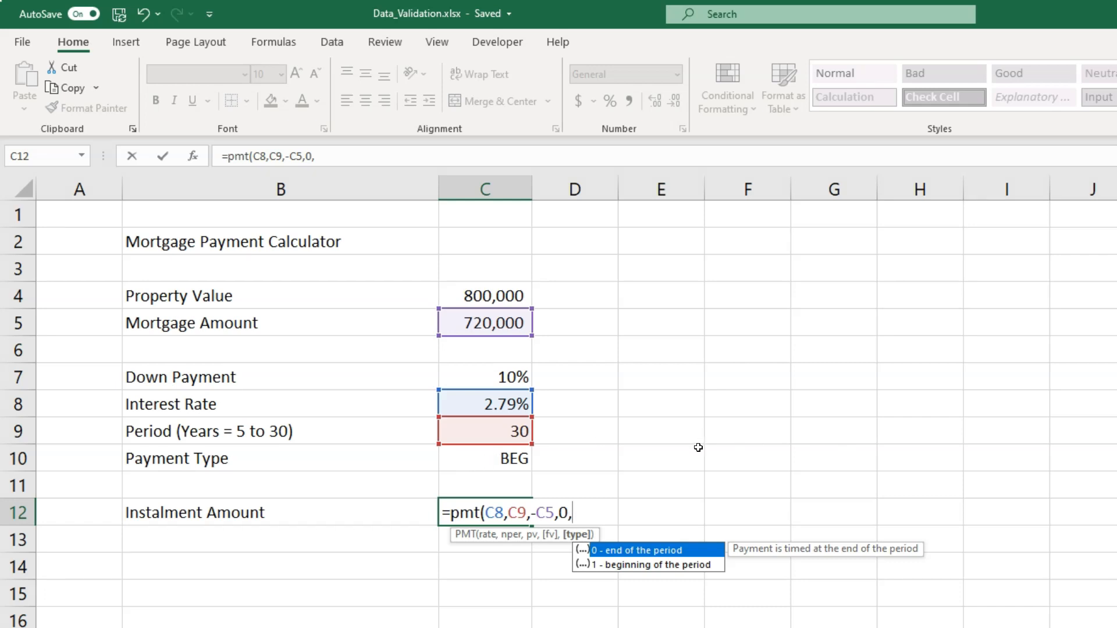
type("1)")
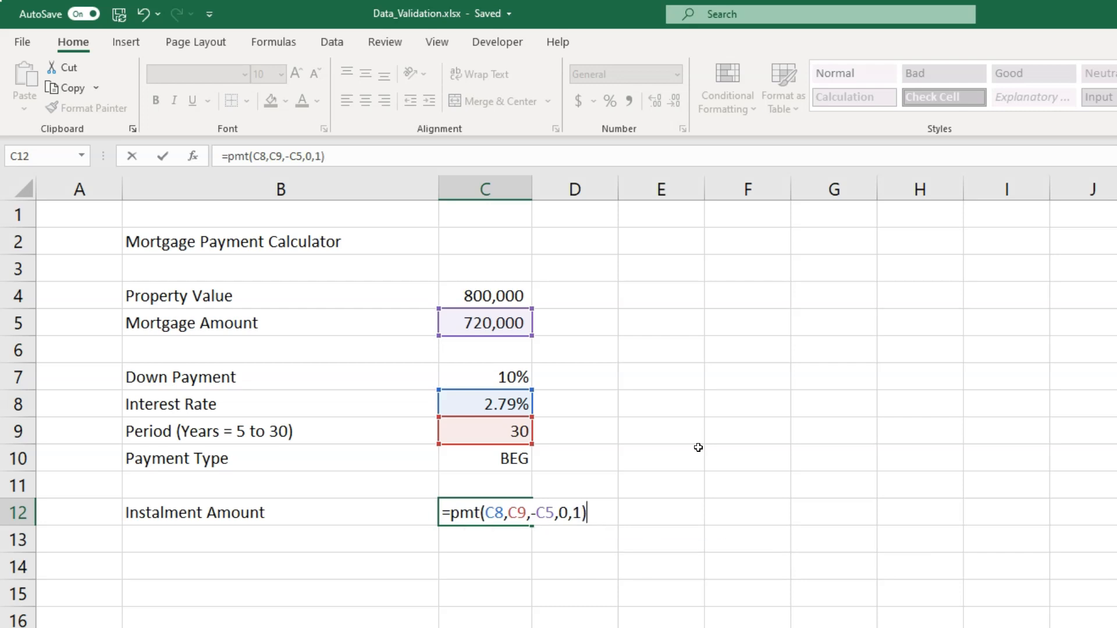
key("Return")
key("Up")
key("Right")
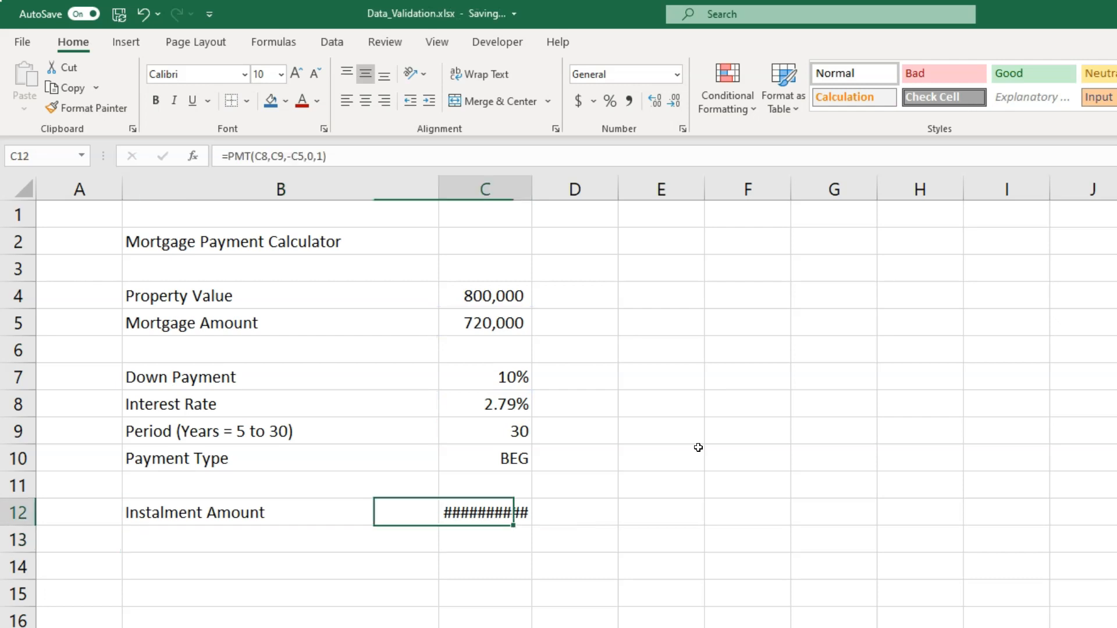
key("ctrl+shift+1")
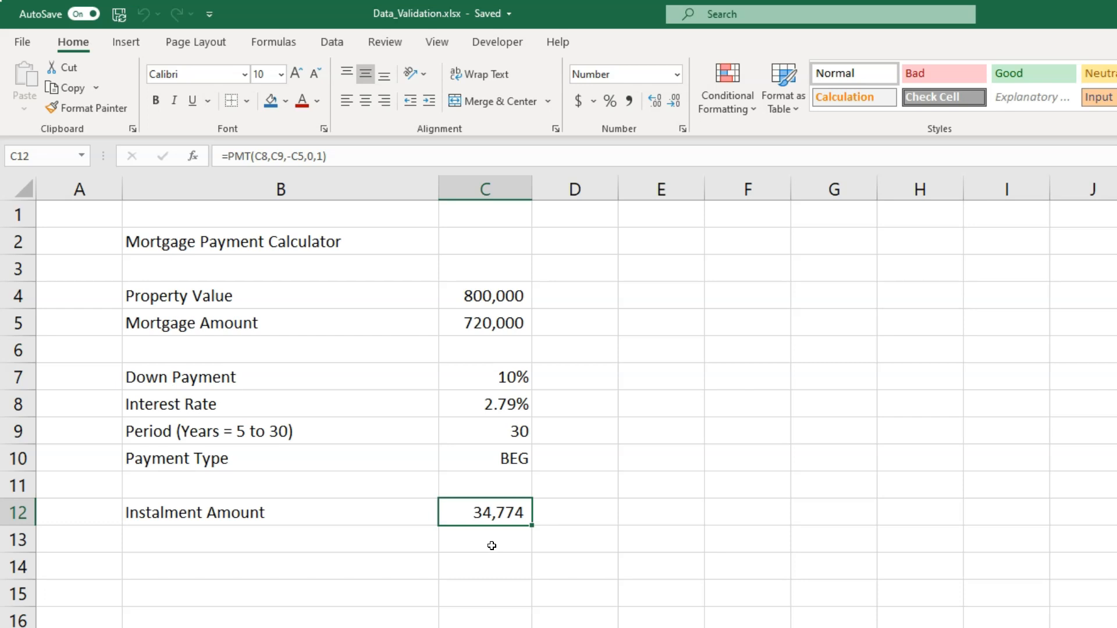
Step: Convert the PMT formula in C12 to monthly payments by changing the rate to C8/12 and the periods to C9*12
key("F2")
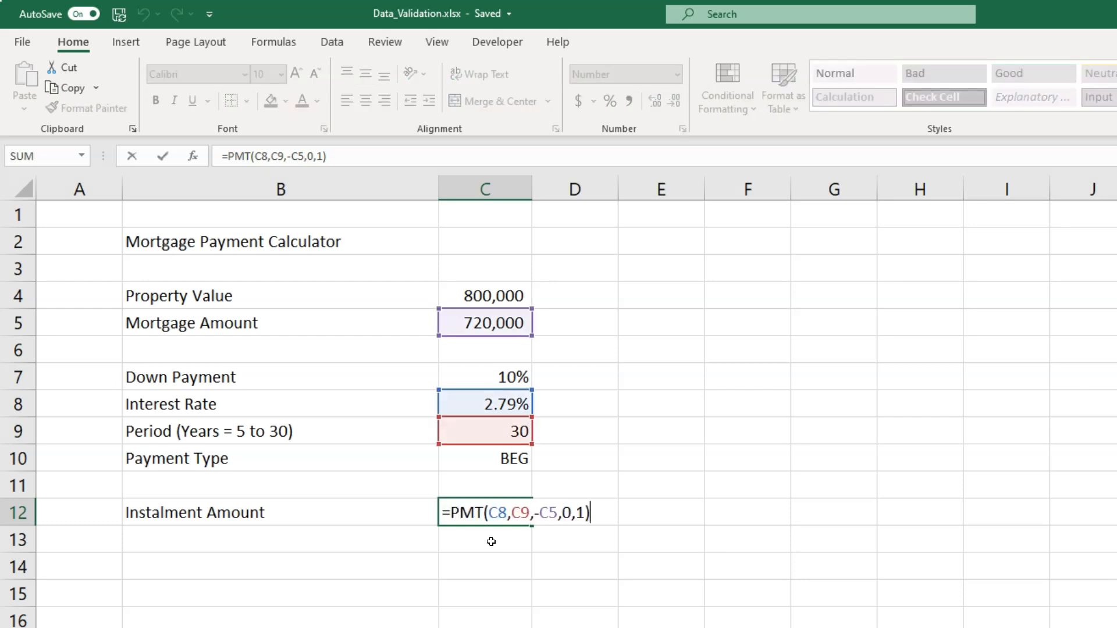
left_click(506, 513)
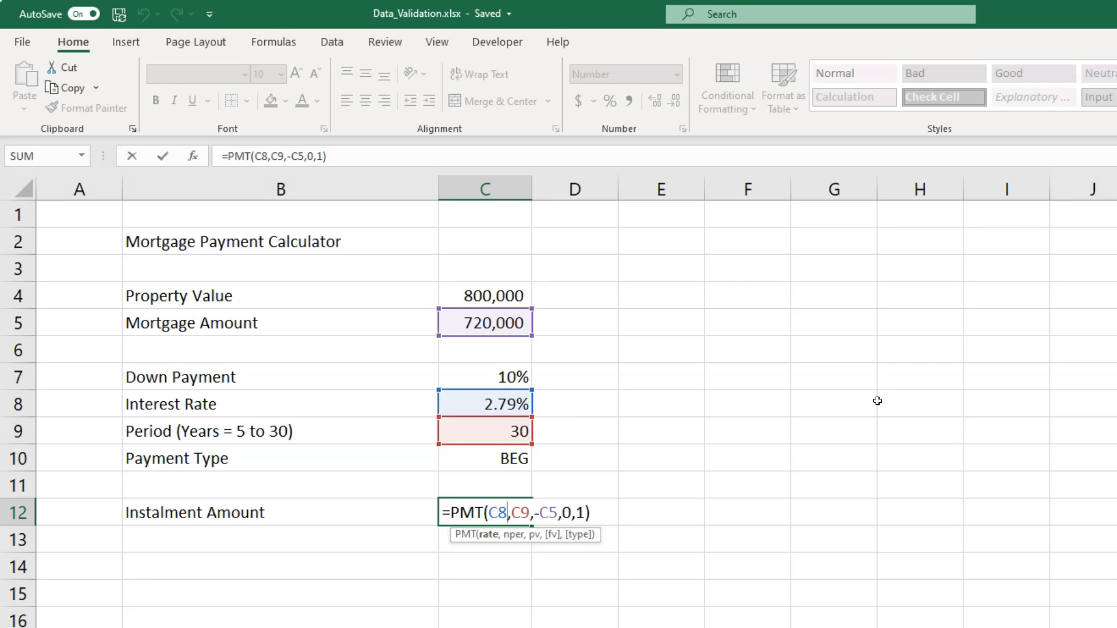
type("/12")
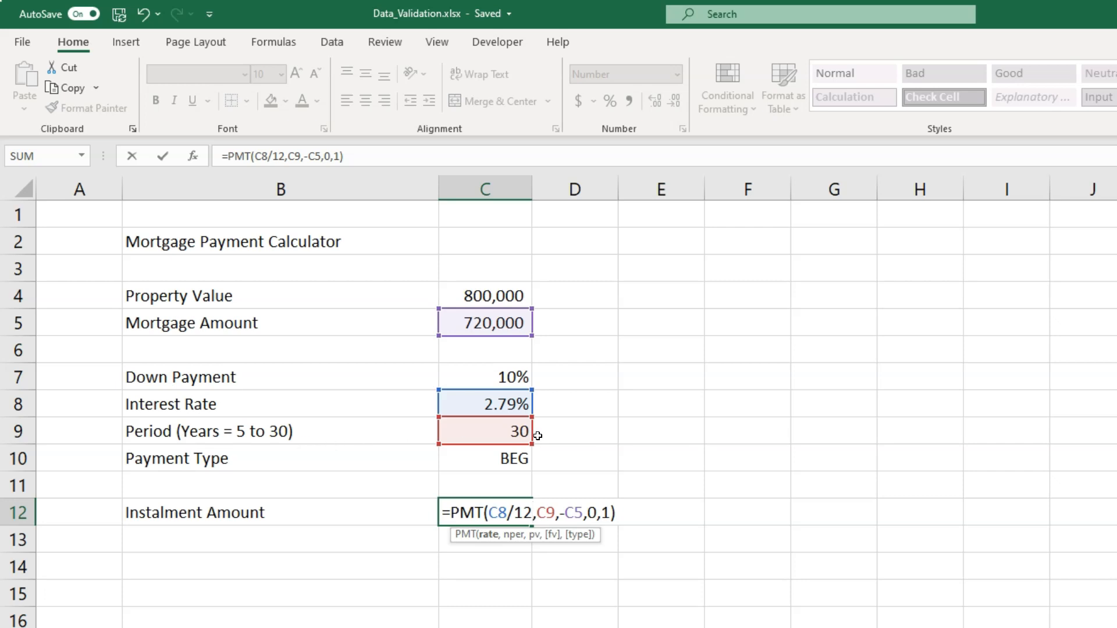
left_click(556, 514)
type("*12")
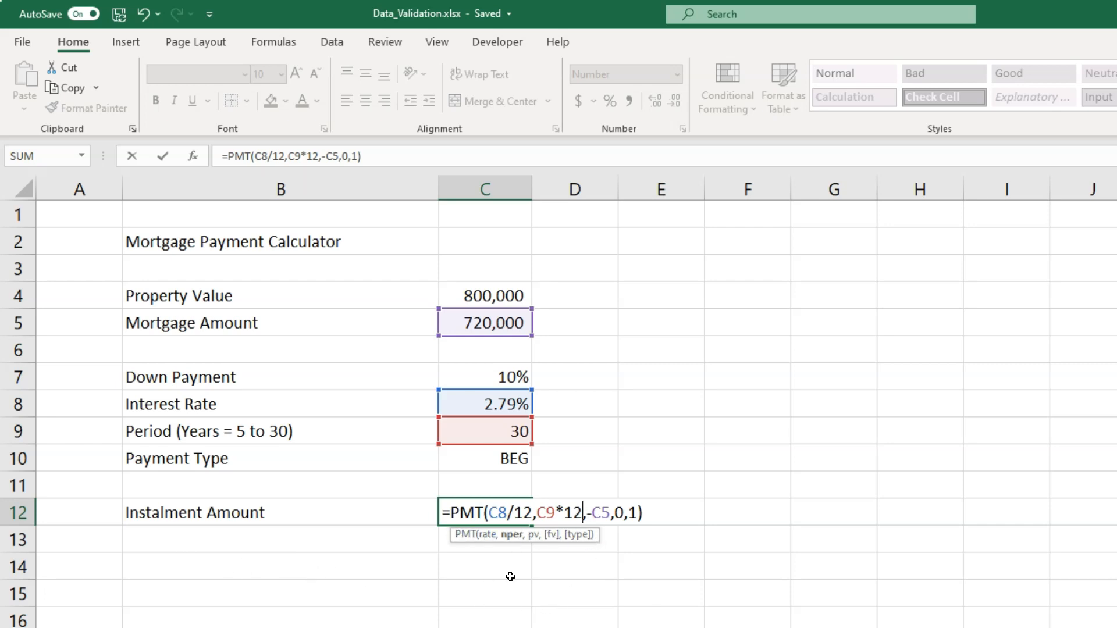
key("Return")
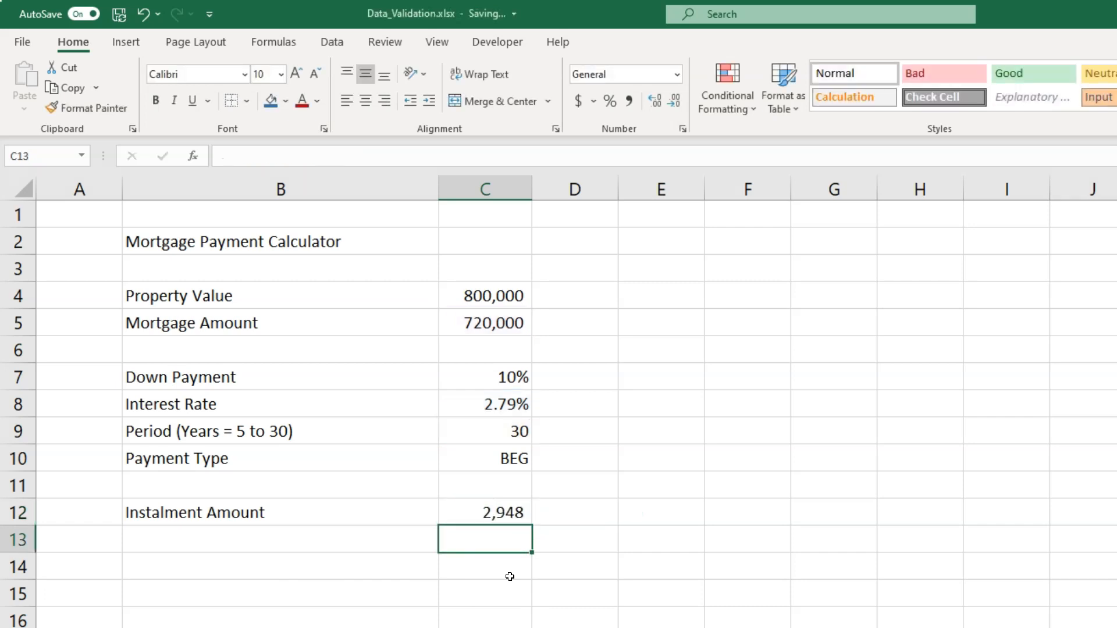
left_click(501, 516)
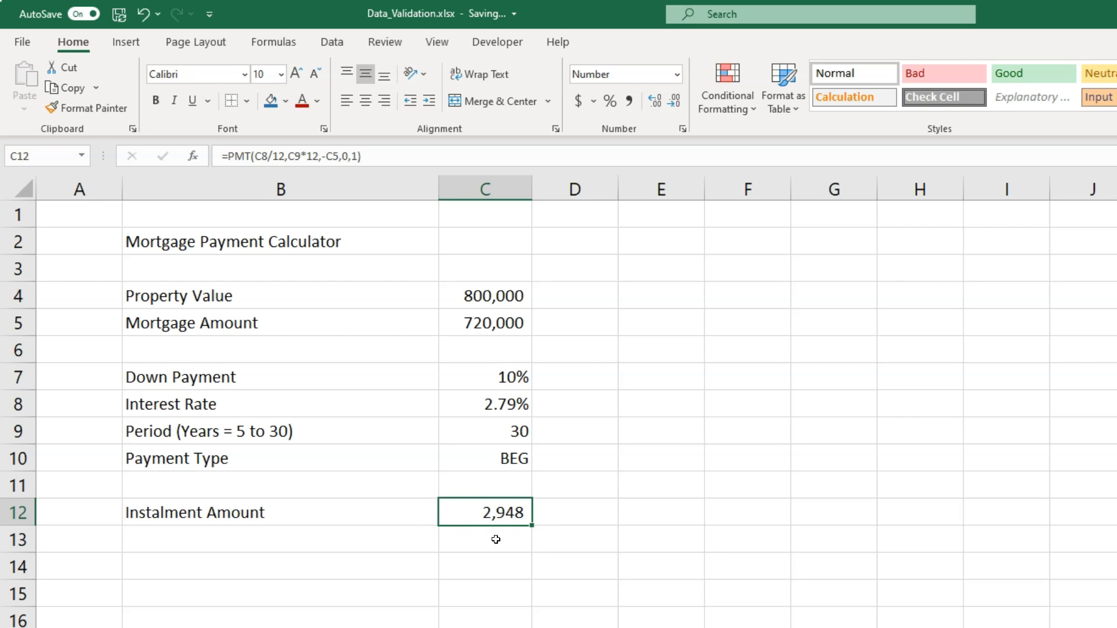
Step: Enter END in D10, next to the BEG payment type, as the alternative payment type
left_click(450, 457)
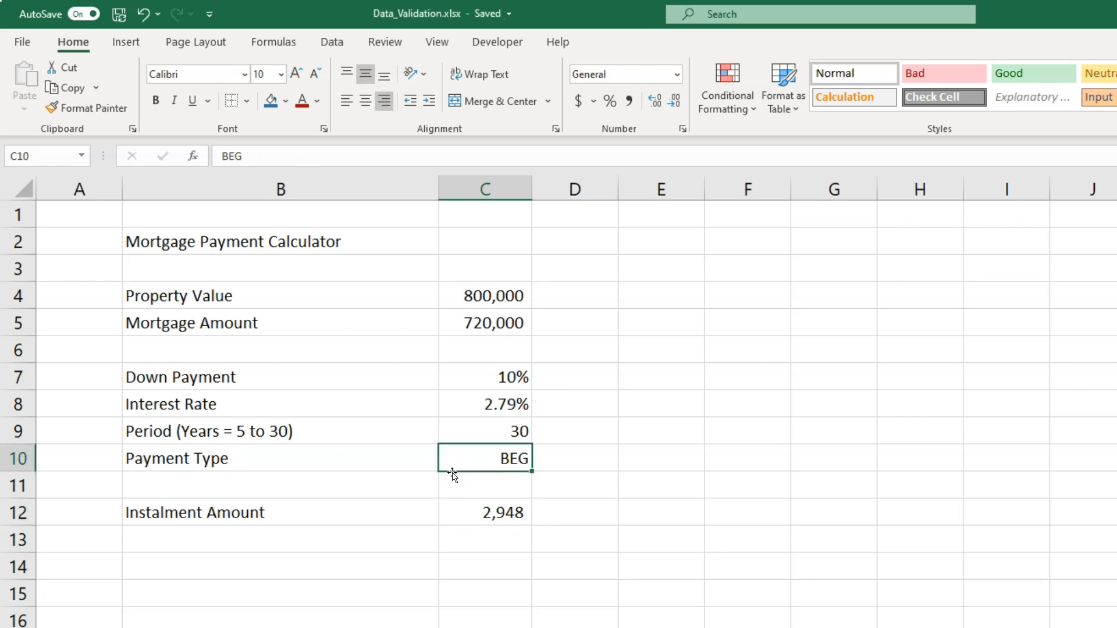
key("Down")
key("Down")
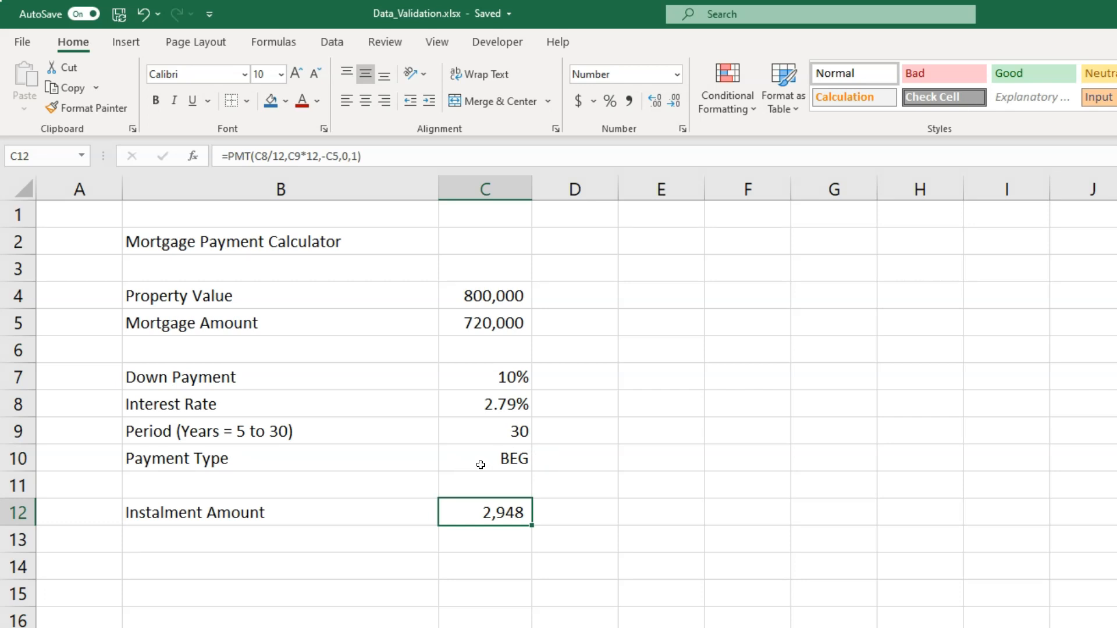
left_click(480, 464)
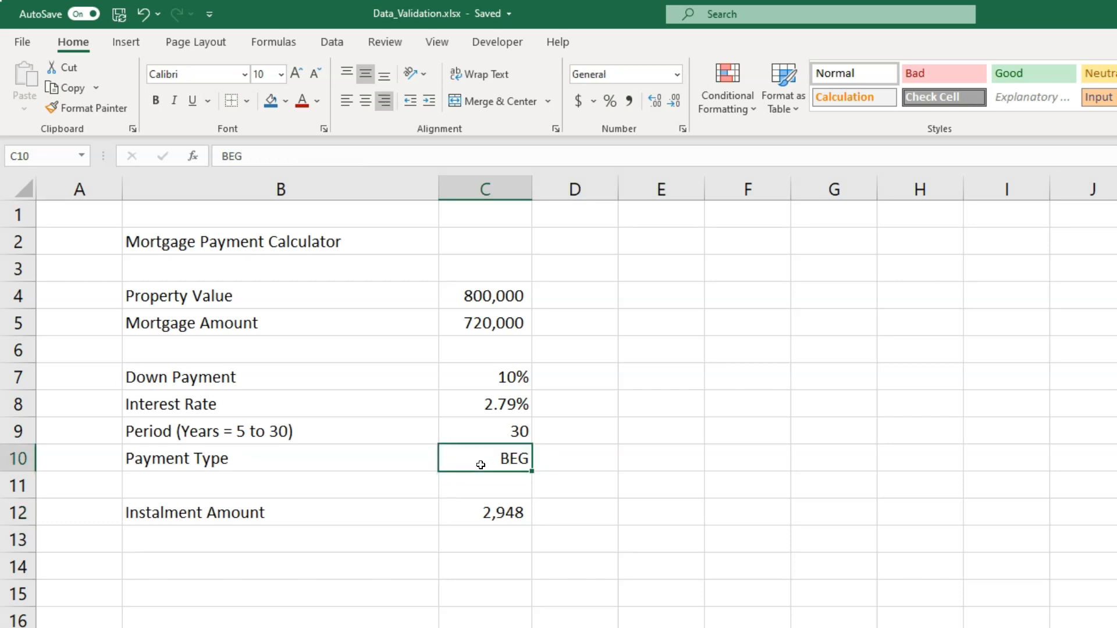
left_click(587, 460)
type("END")
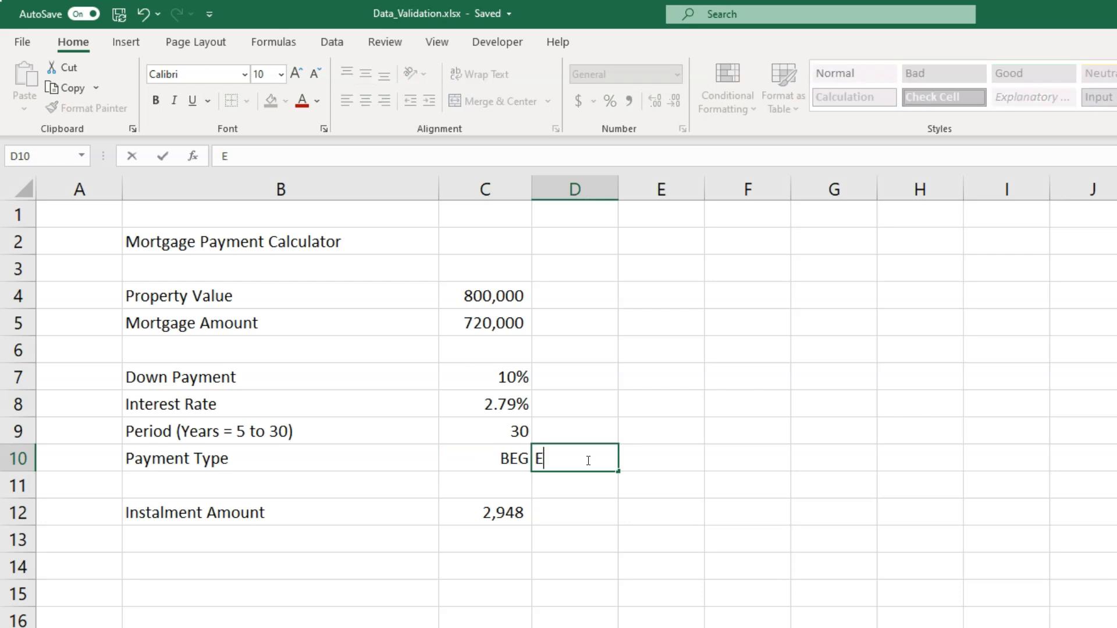
key("Return")
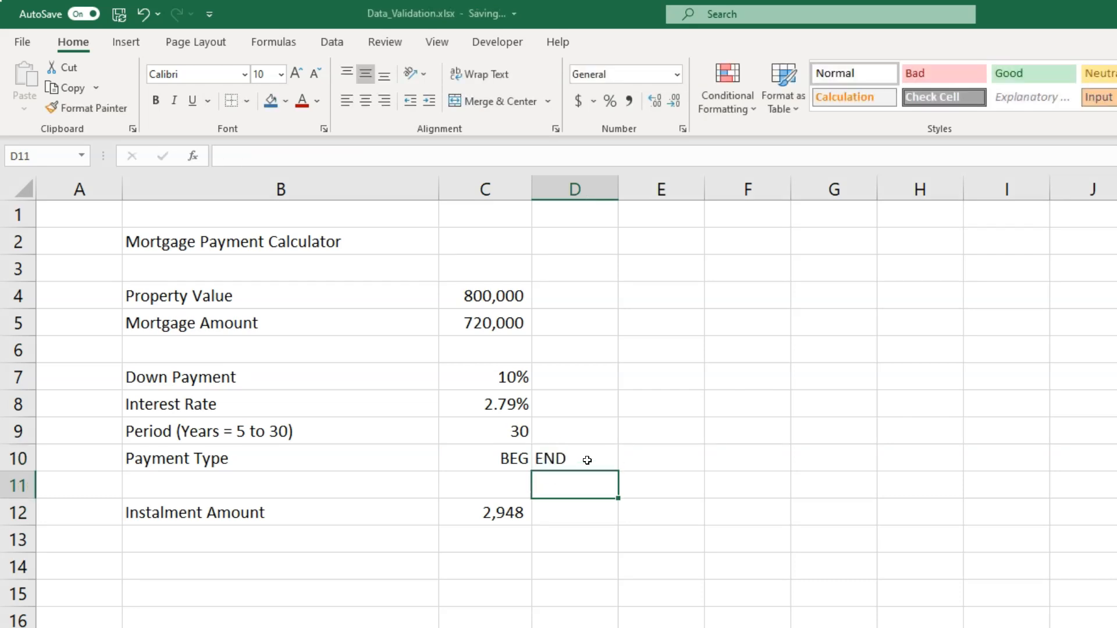
left_click(588, 460)
left_click(474, 461)
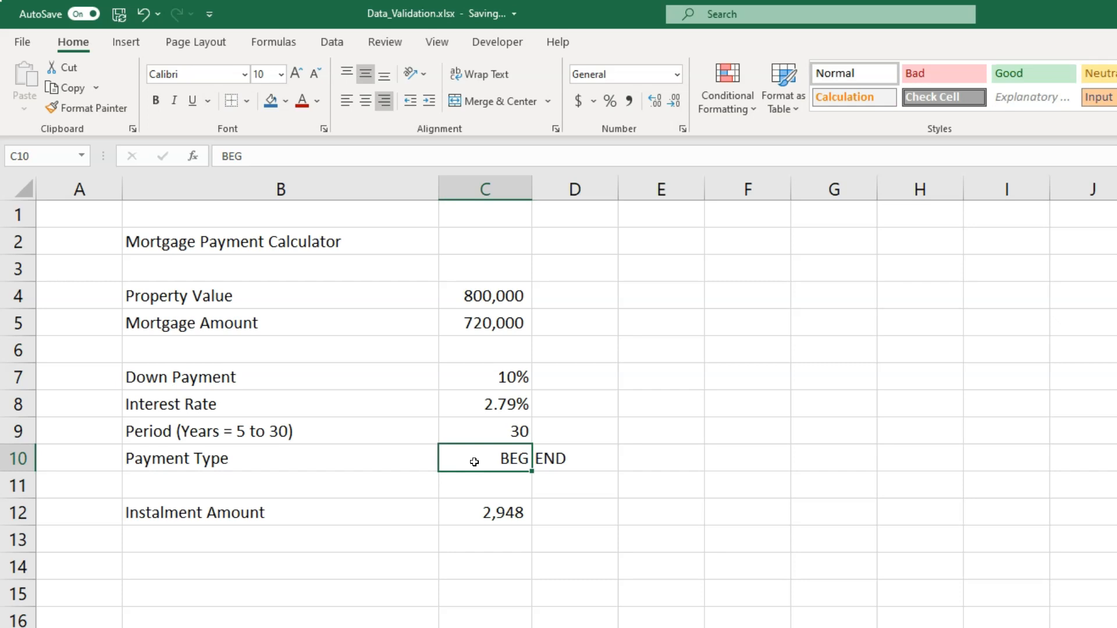
left_click(611, 451)
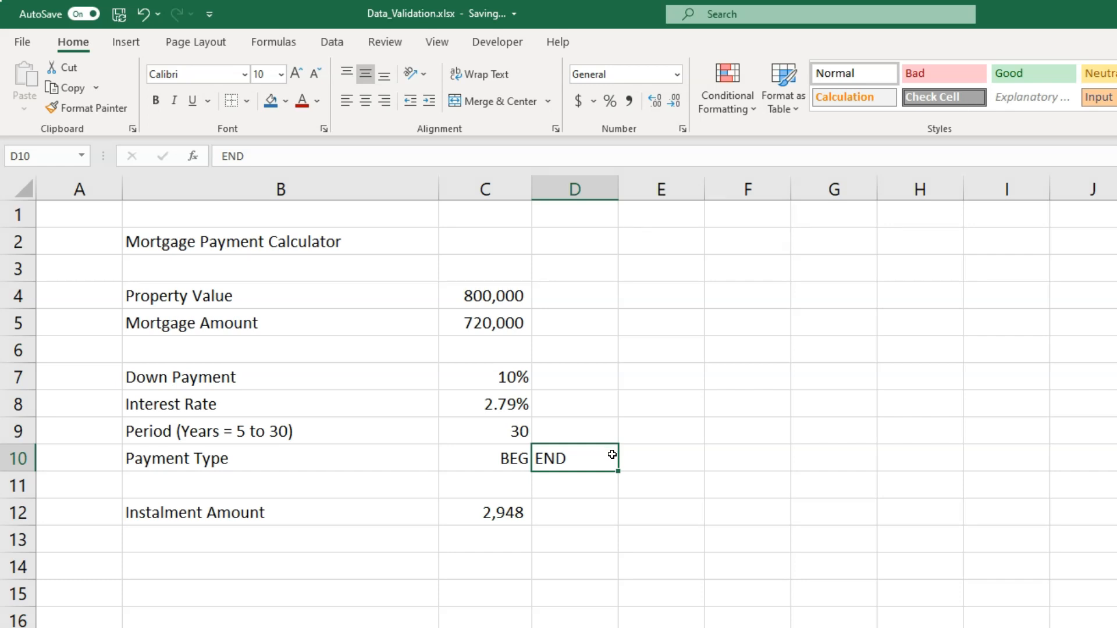
left_click(462, 465)
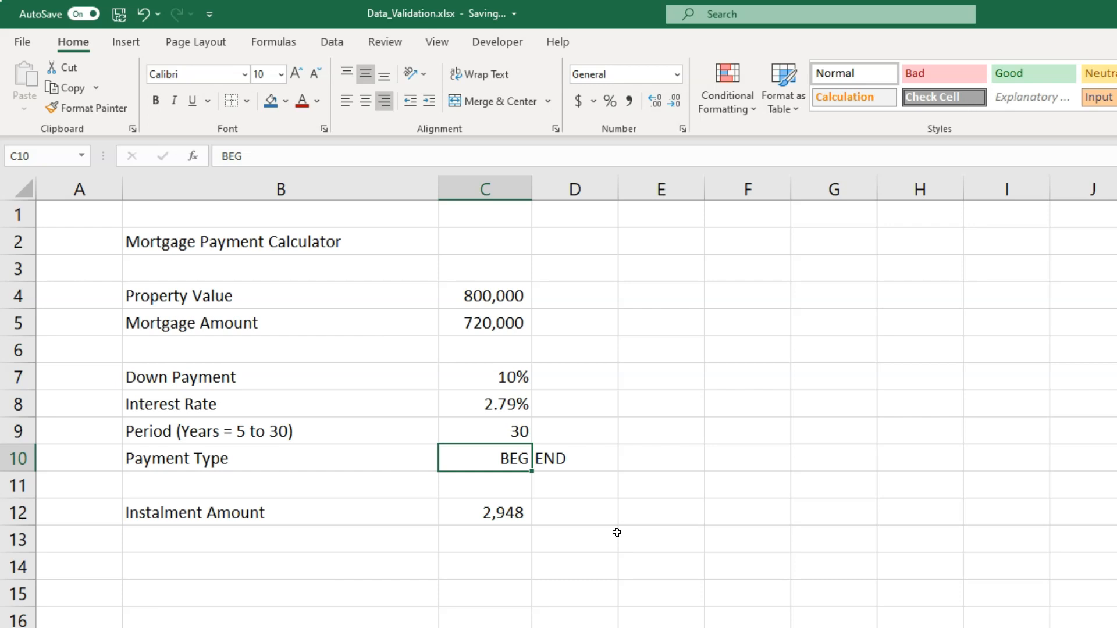
Step: Remove the fixed type value 1 from the PMT formula in C12, leaving the last argument empty after the comma
left_click(486, 512)
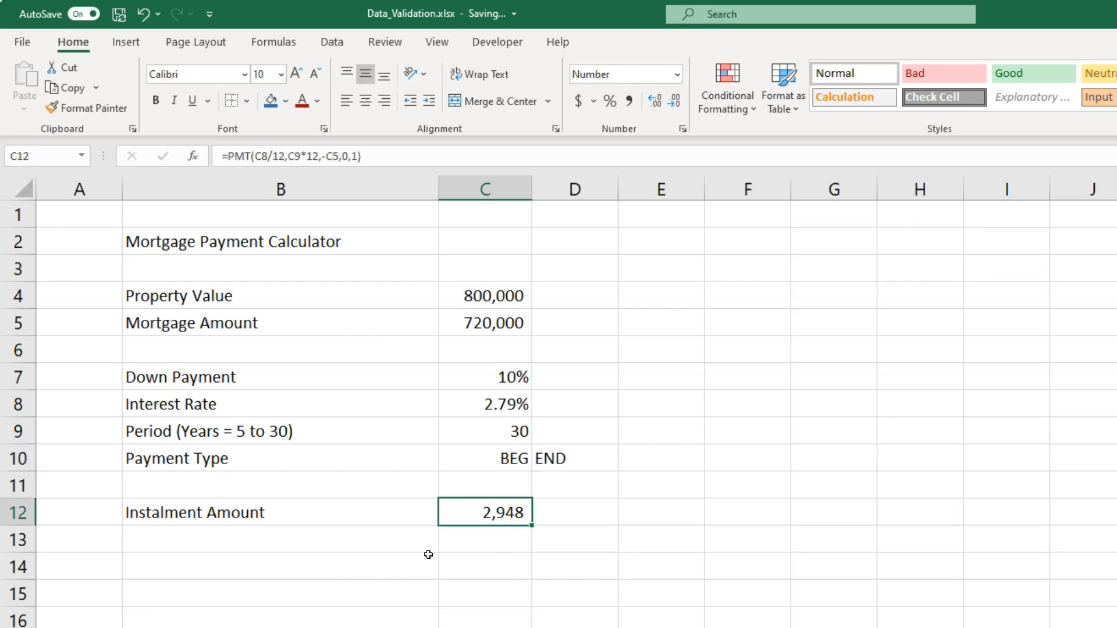
key("F2")
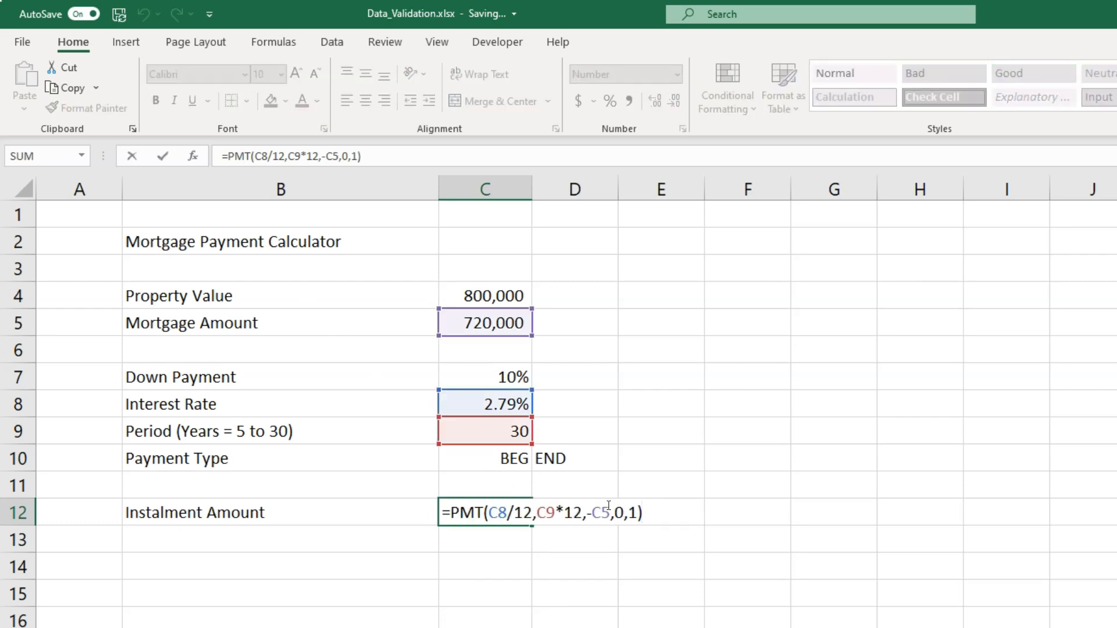
left_click(629, 506)
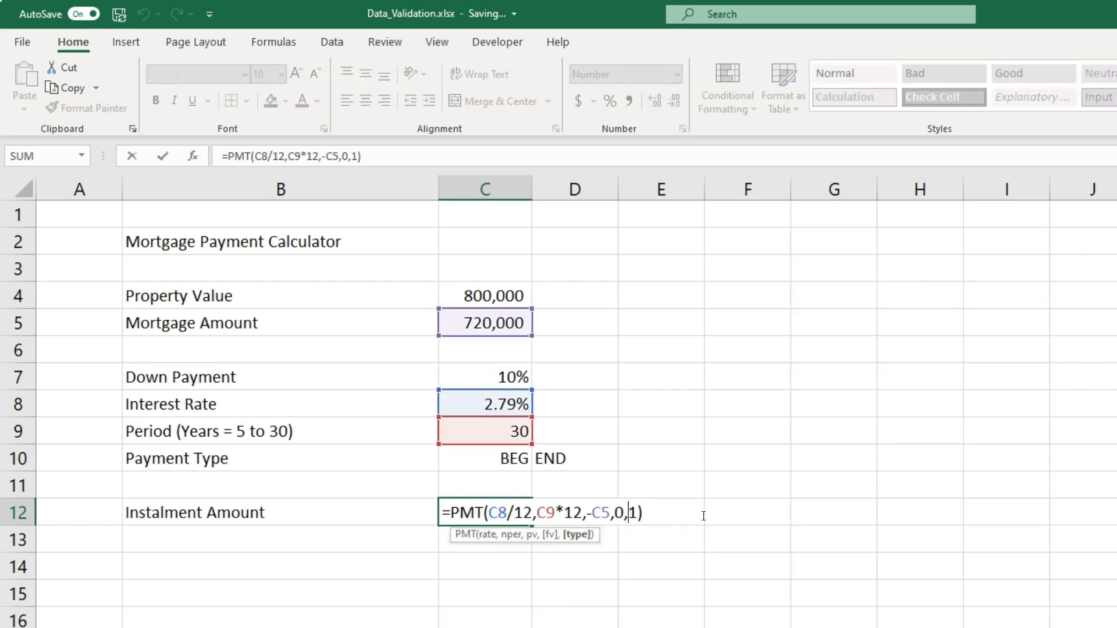
key("shift+Right")
key("Right")
key("BackSpace")
key("BackSpace")
type(",")
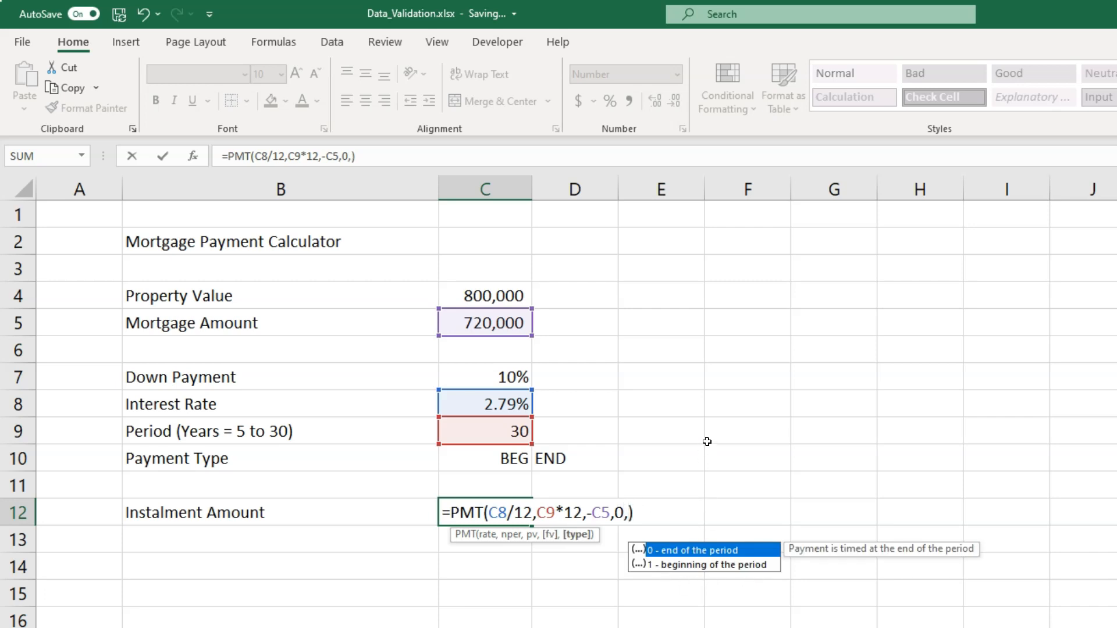
Step: Complete the PMT formula in C12 with IF(C10="BEG",1,0) as the payment type argument
type("if(")
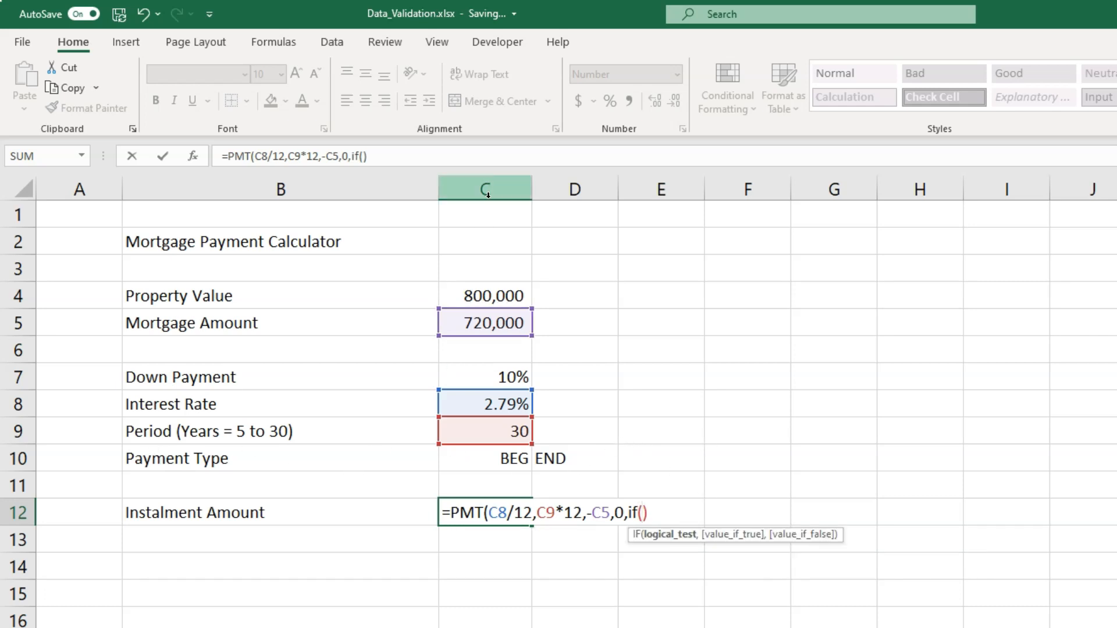
left_click(505, 458)
type("=")
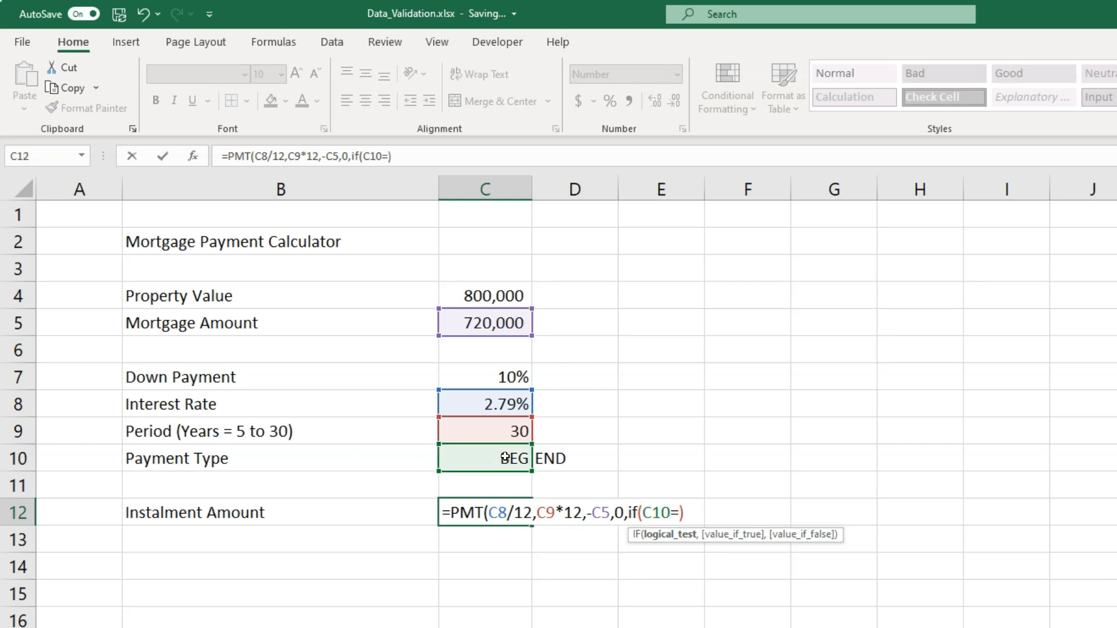
type("\"BEG")
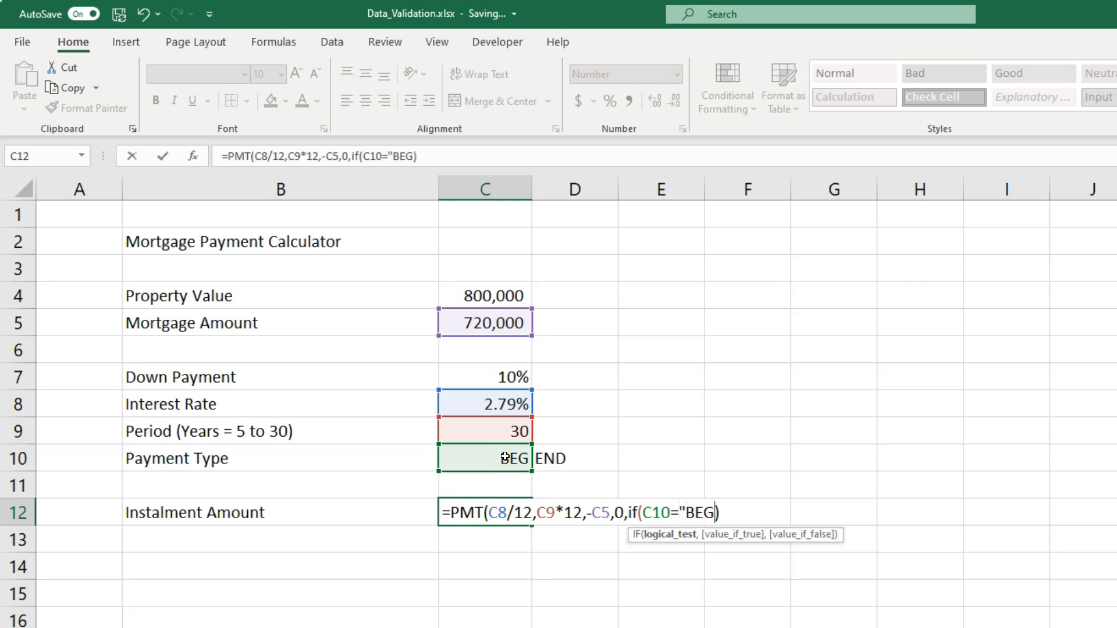
type("\",")
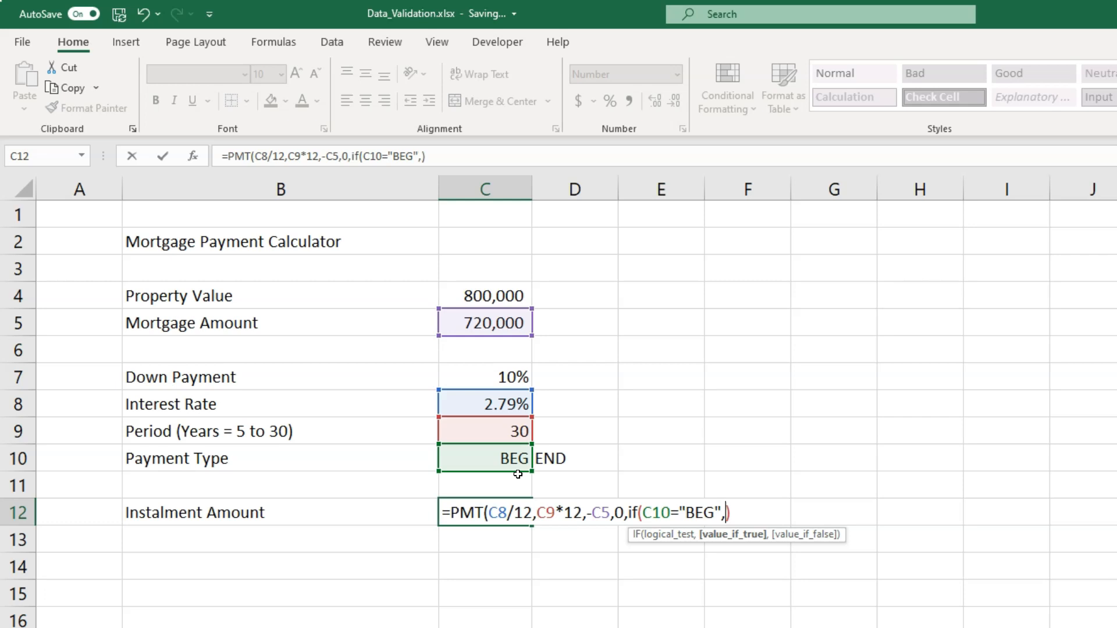
type("1,")
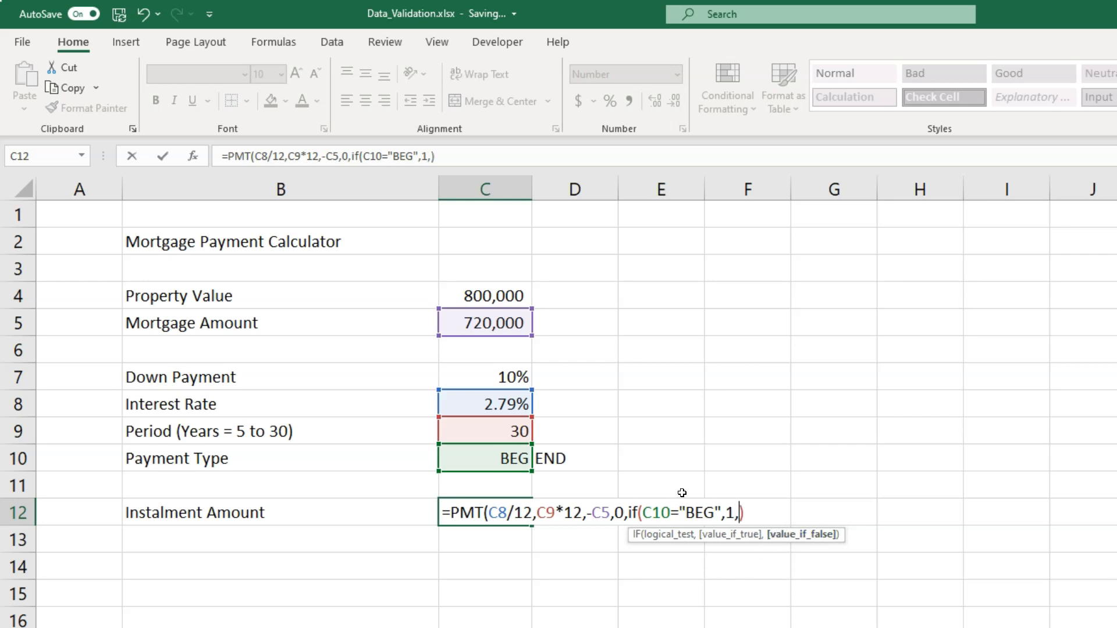
type("0))")
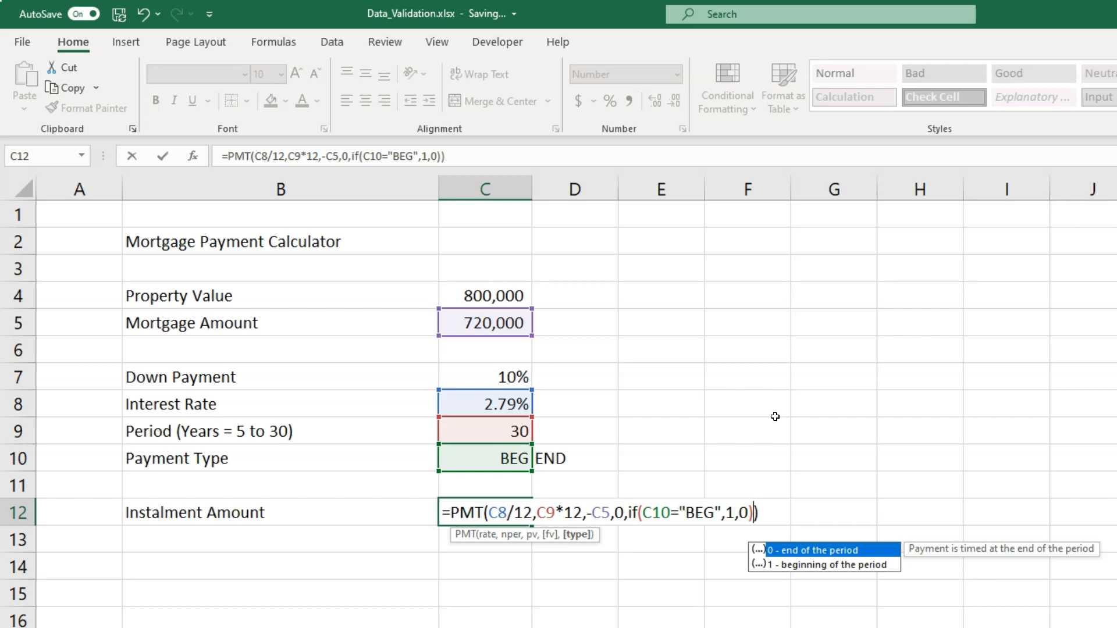
left_click(774, 512)
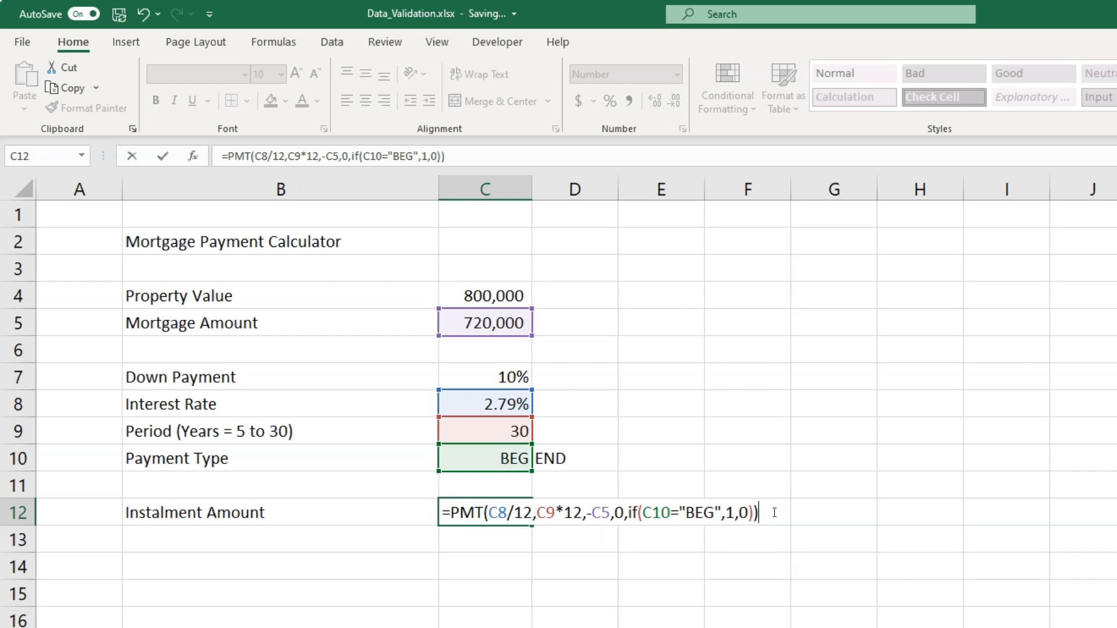
key("Return")
Step: Test the instalment formula by changing the payment type in C10 to END and back to BEG
key("Up")
key("Up")
key("Up")
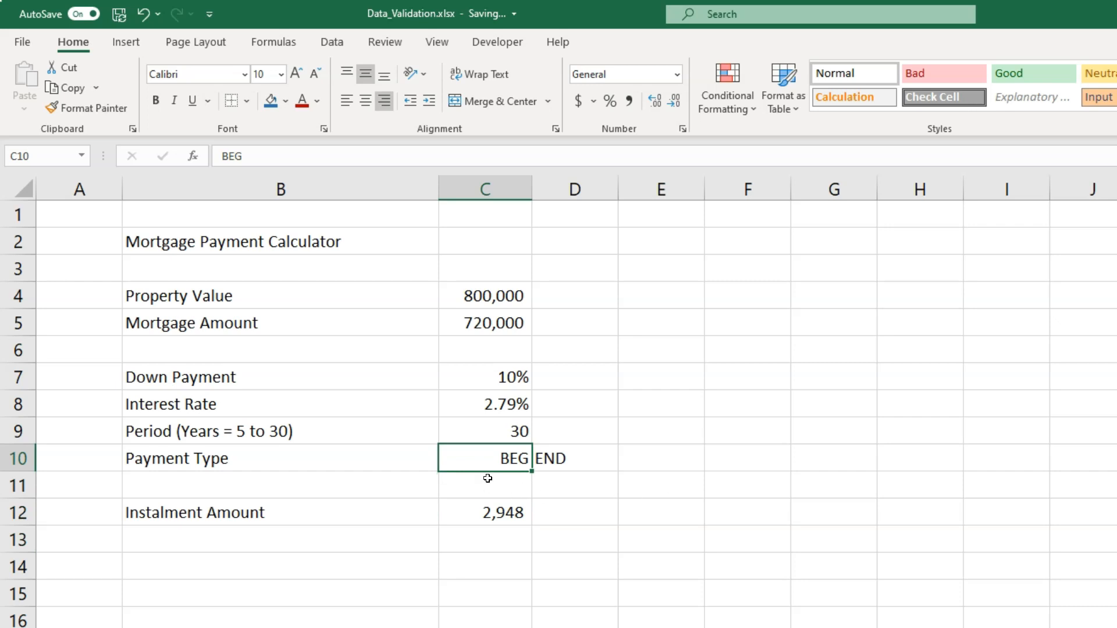
type("END")
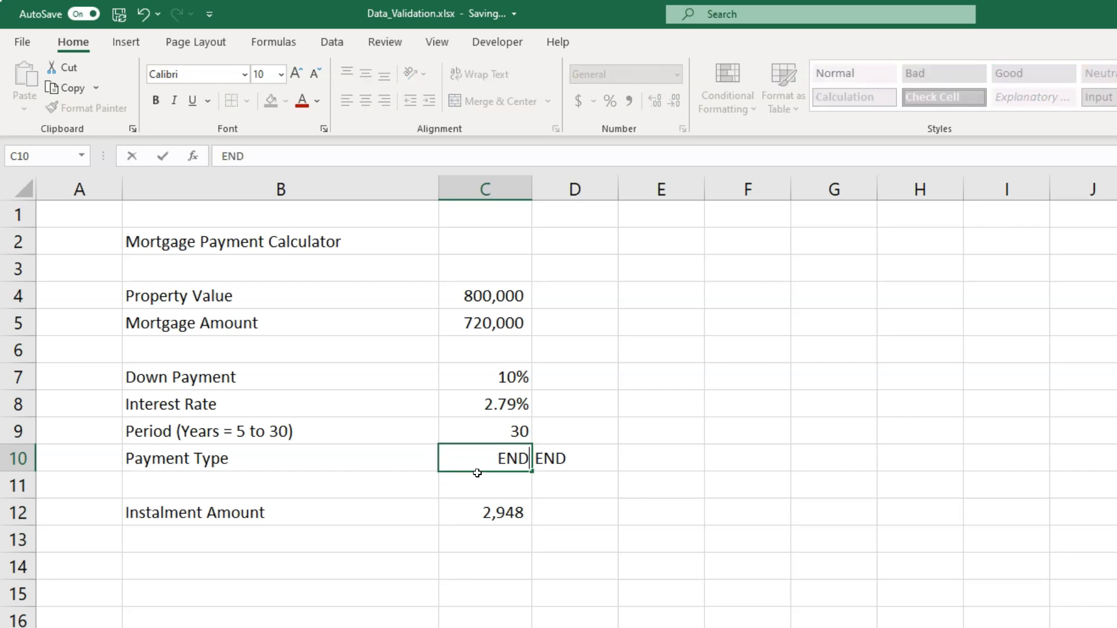
key("Return")
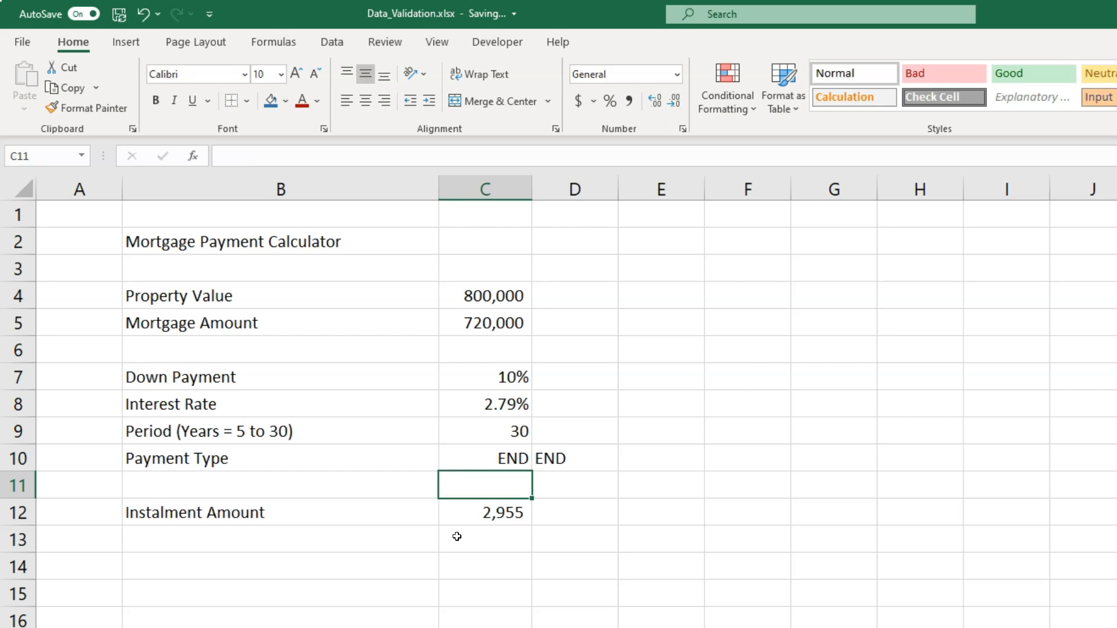
left_click(508, 445)
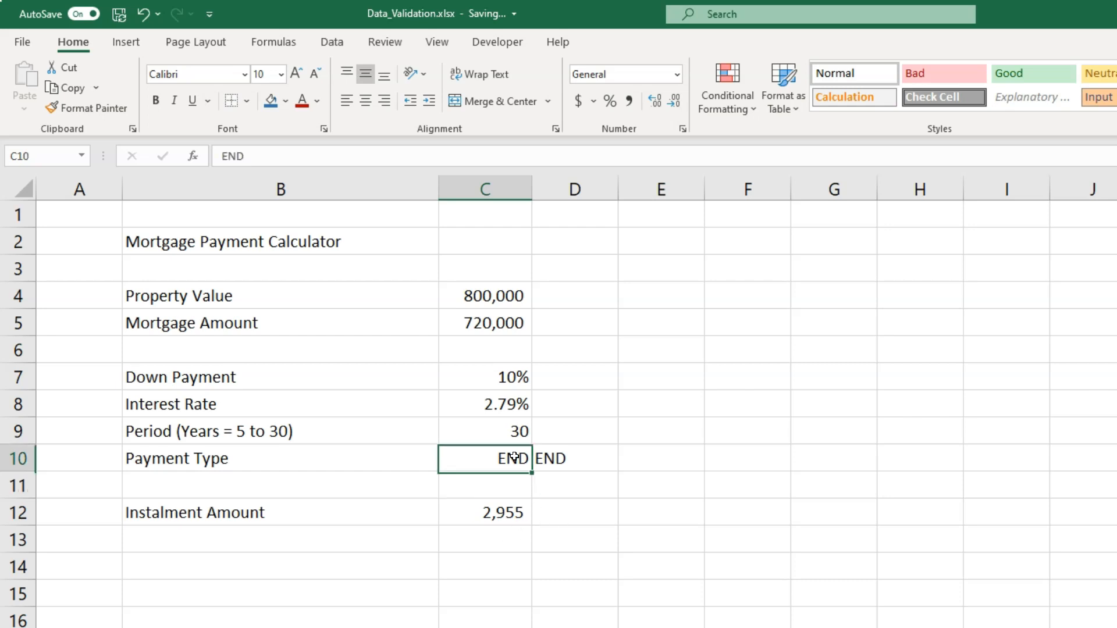
type("BEG")
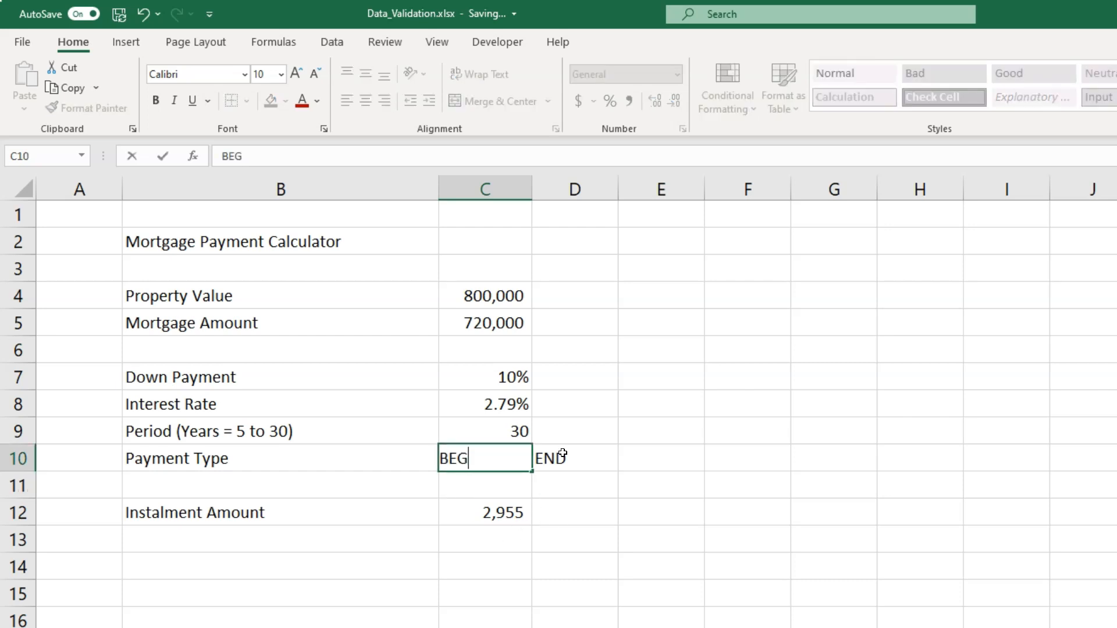
key("Return")
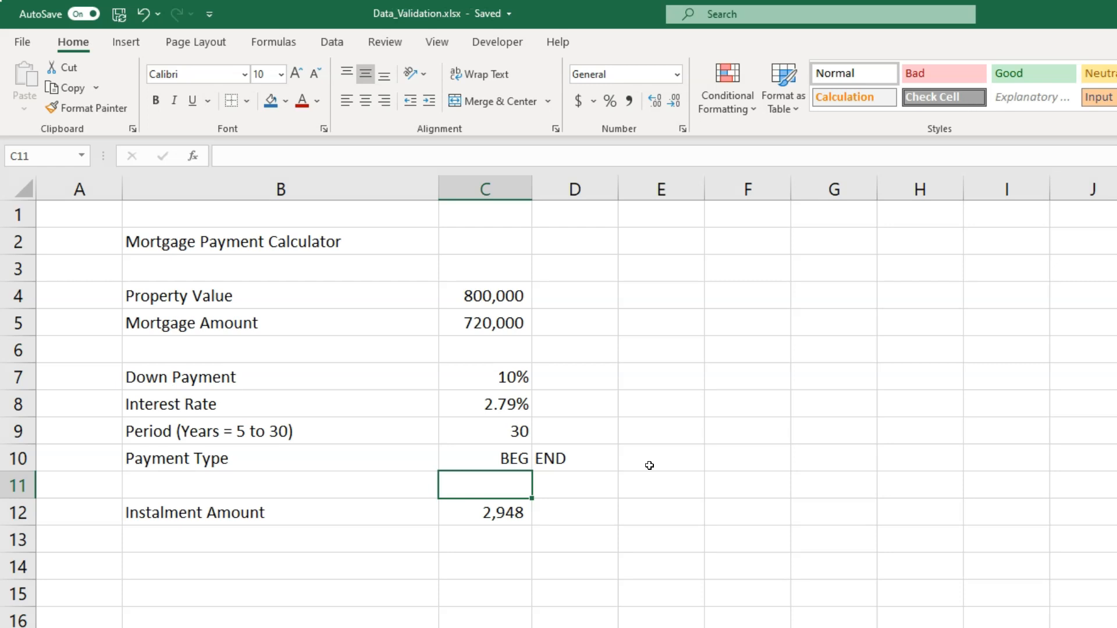
Step: Clear the spare payment type from D10 and give C10 a data validation list with the source BEG,END
left_click(586, 452)
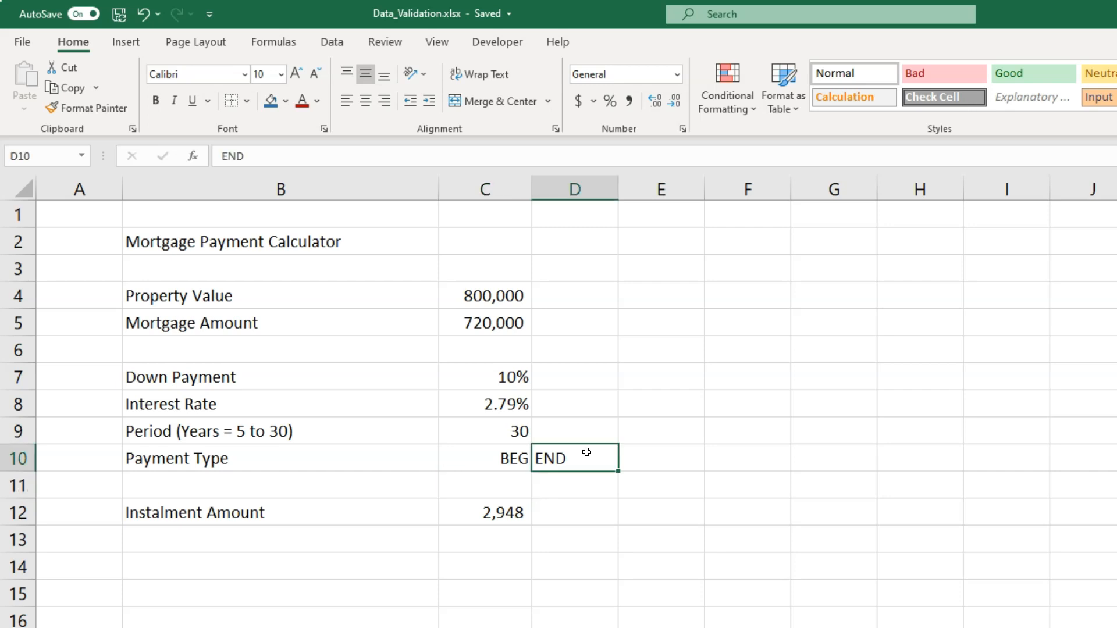
key("Delete")
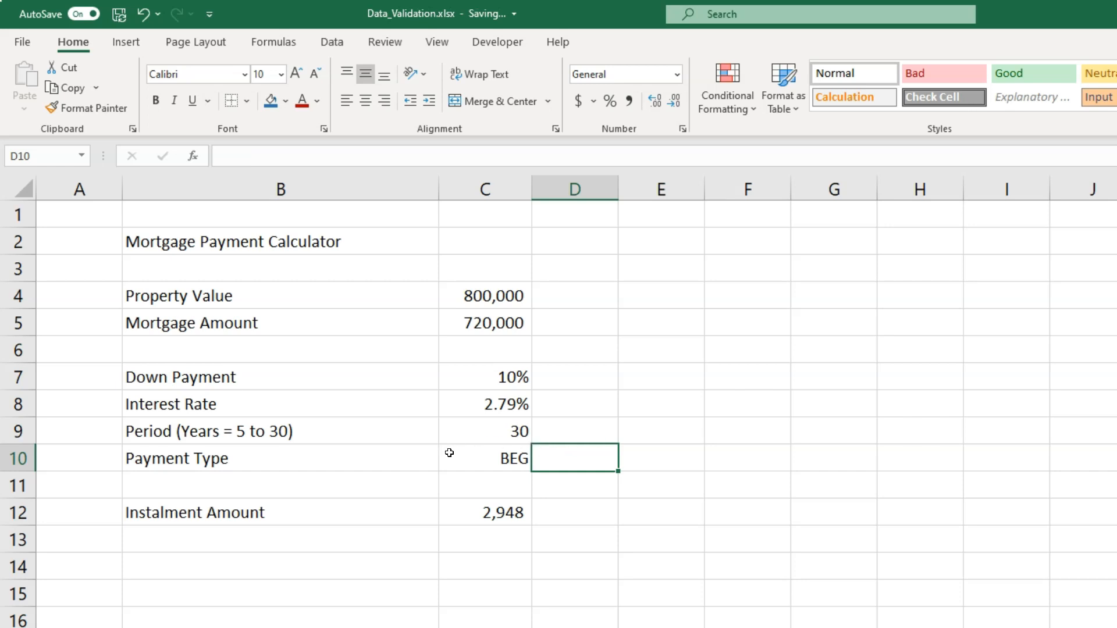
left_click(449, 452)
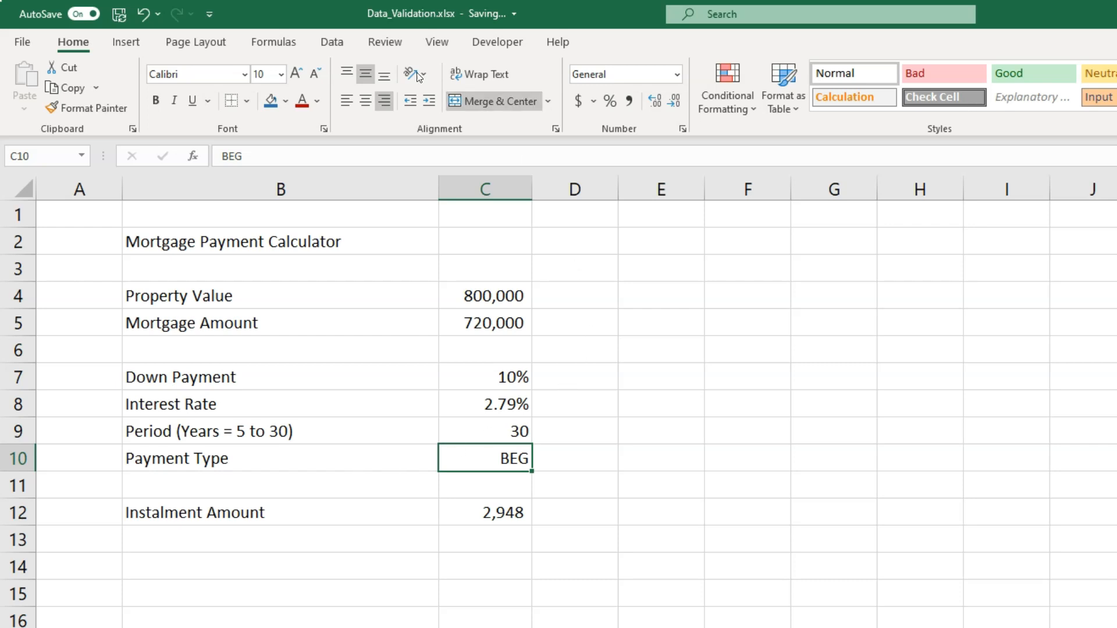
left_click(332, 42)
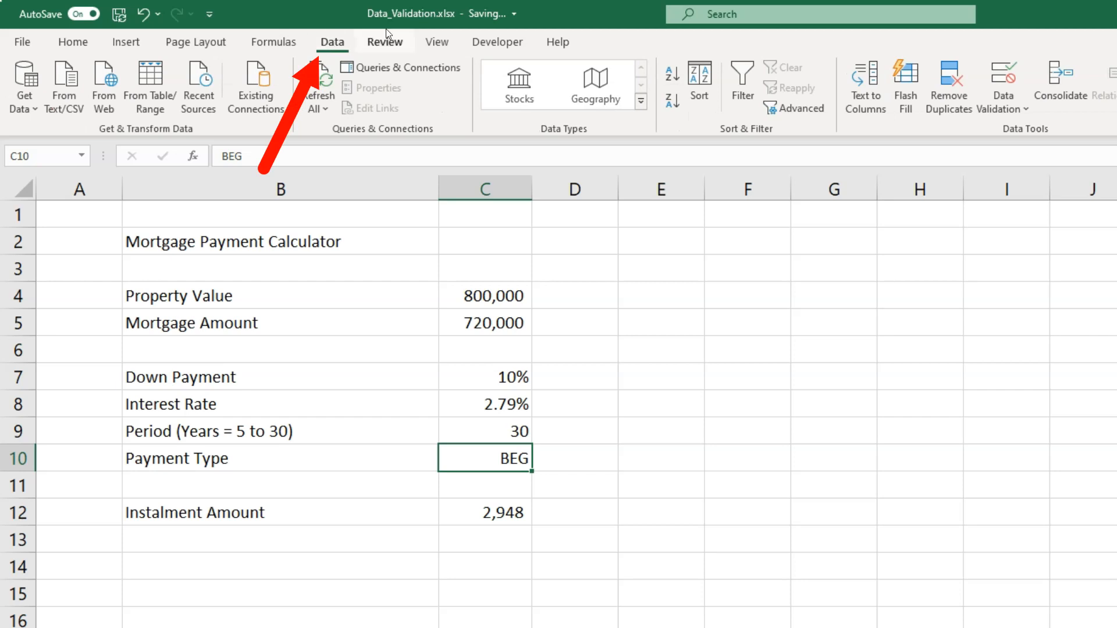
left_click(1021, 75)
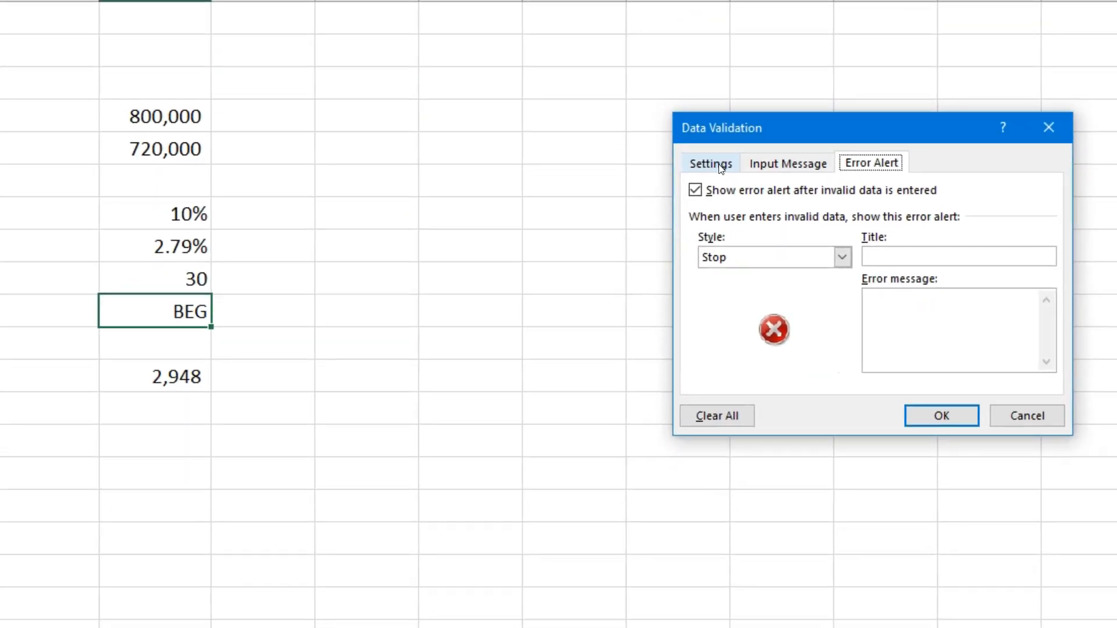
left_click(824, 240)
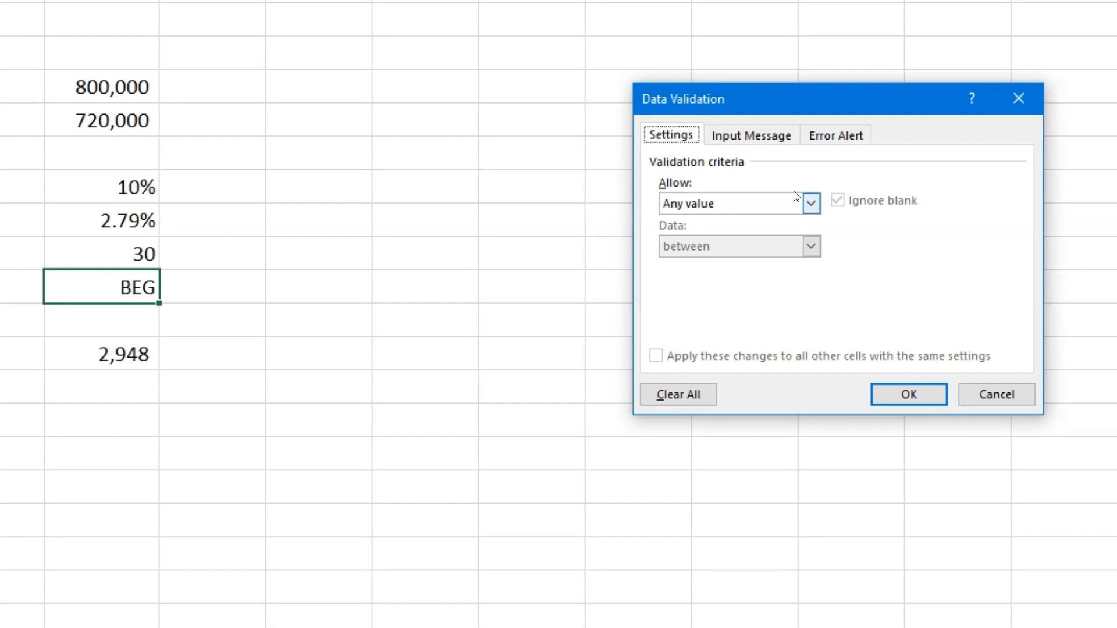
left_click(812, 204)
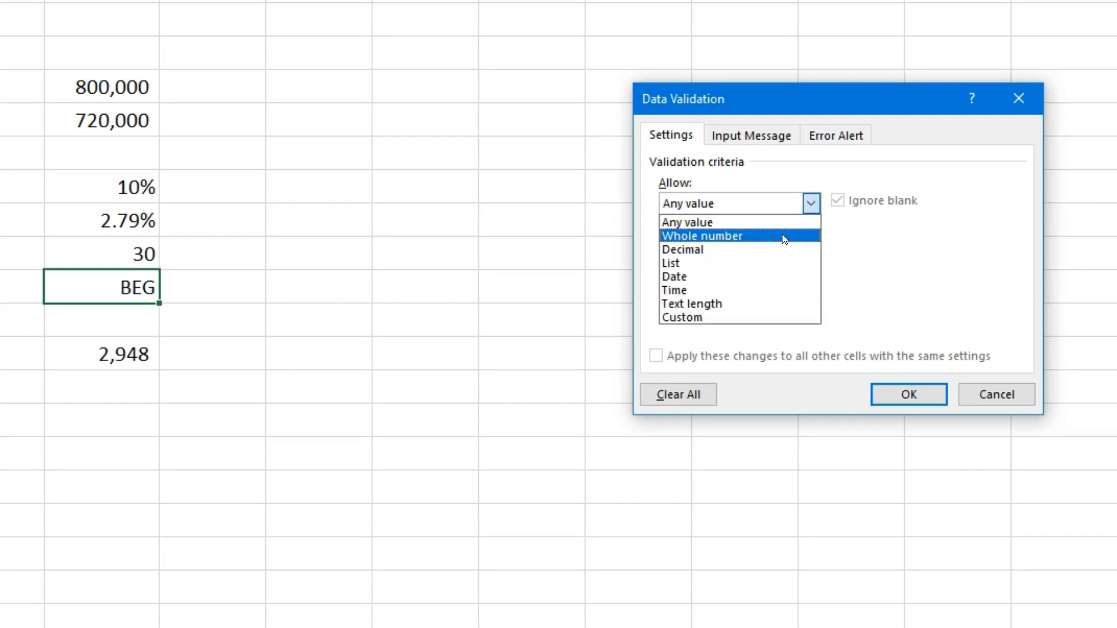
left_click(773, 271)
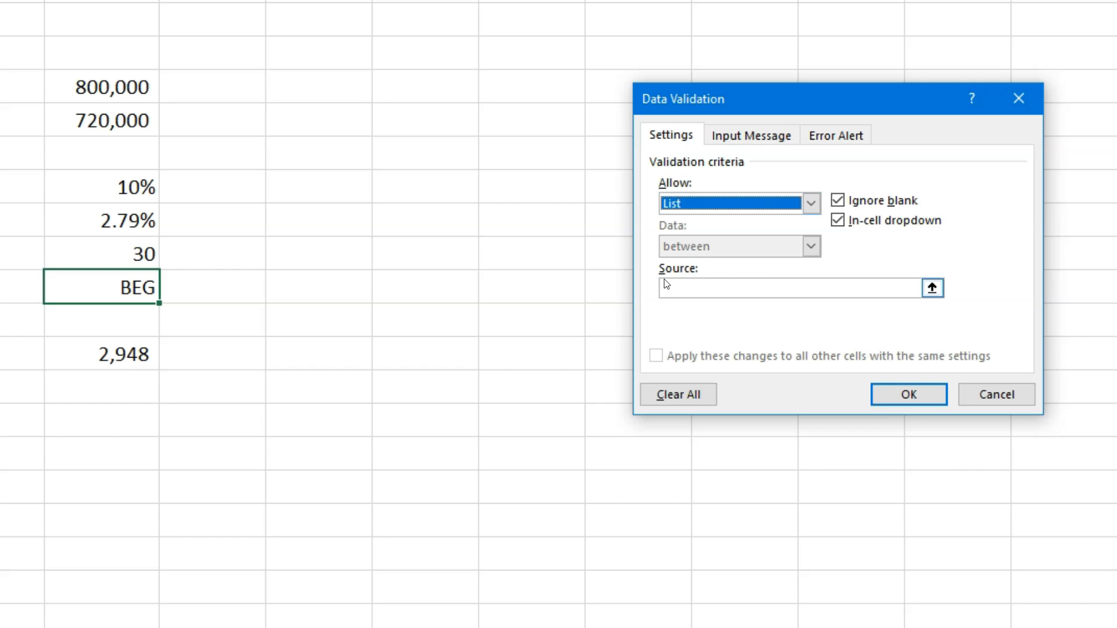
left_click(720, 288)
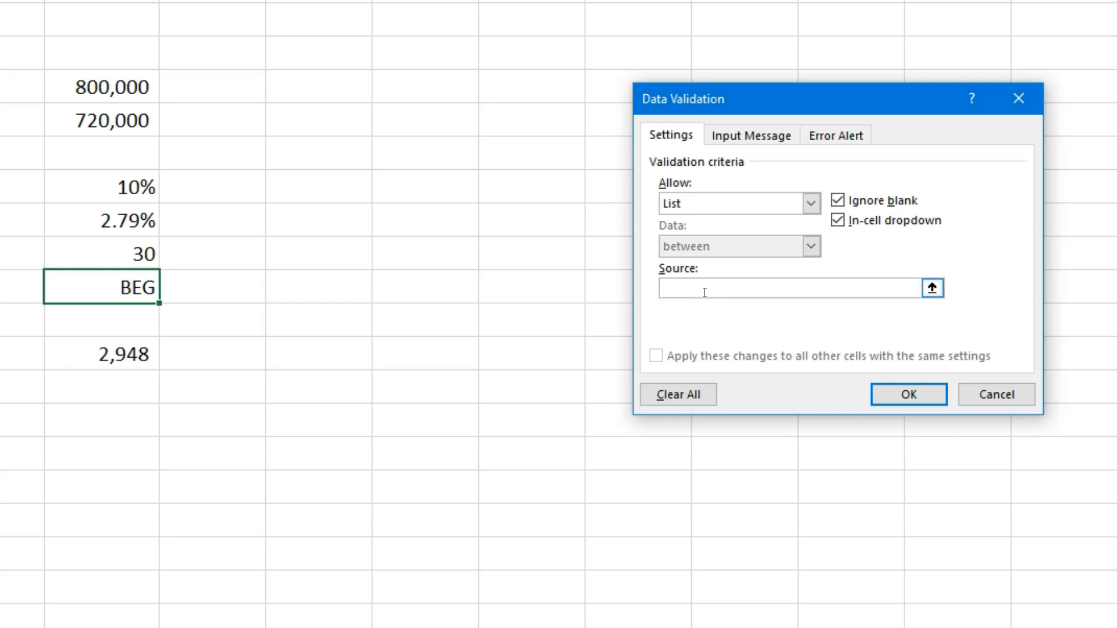
type("BEG,END")
left_click(914, 395)
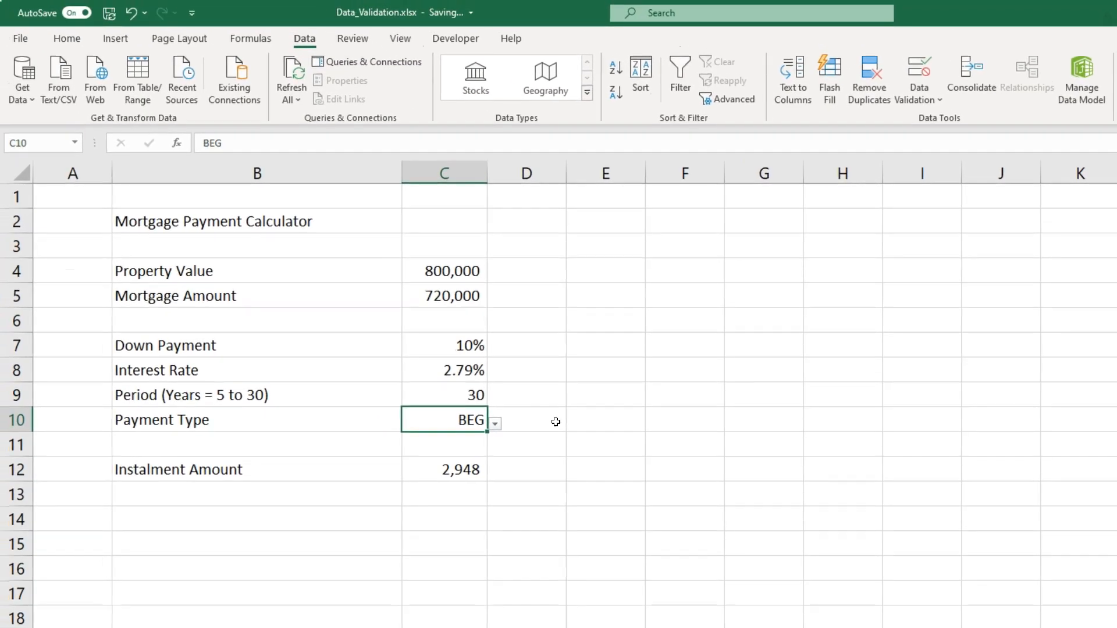
Step: Try out the payment type drop-down in C10 by alternating between END and BEG, finishing on BEG
left_click(442, 376)
left_click(419, 420)
left_click(496, 426)
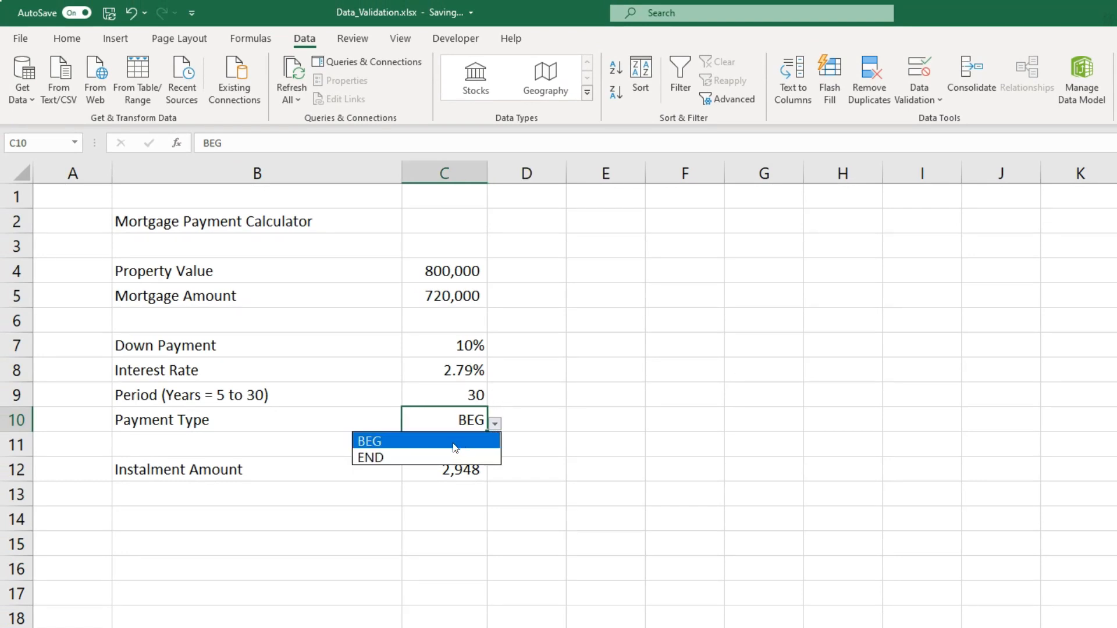
left_click(446, 458)
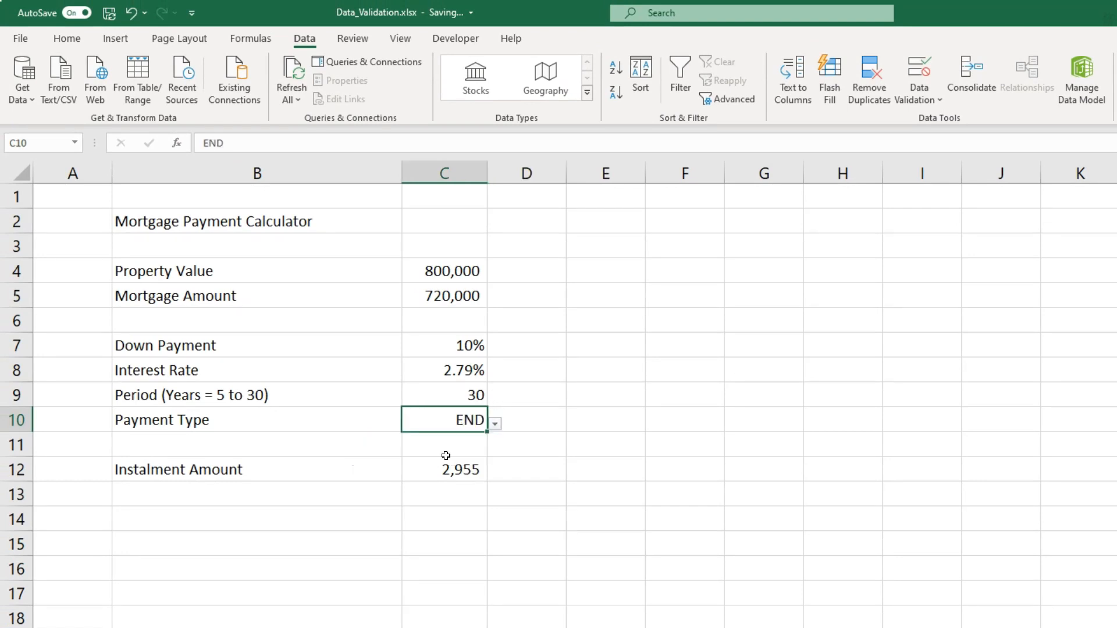
left_click(495, 425)
left_click(473, 439)
left_click(495, 424)
left_click(482, 458)
left_click(495, 425)
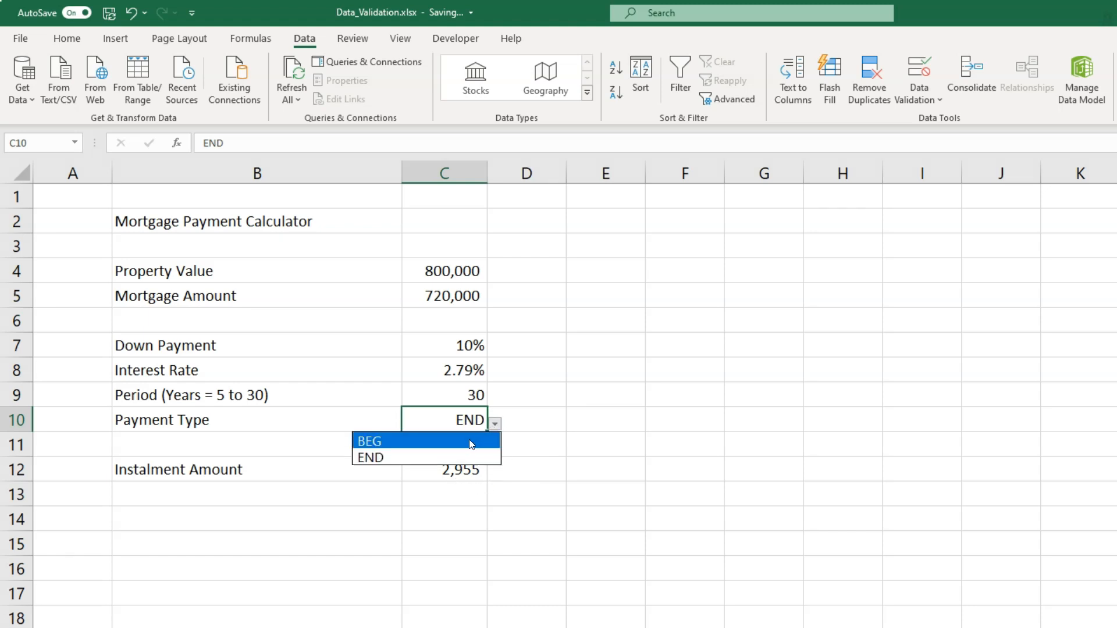
left_click(472, 440)
Step: Give the down payment cell C7 a data validation list with the source 5%,10%,15%,20%,25%
left_click(448, 345)
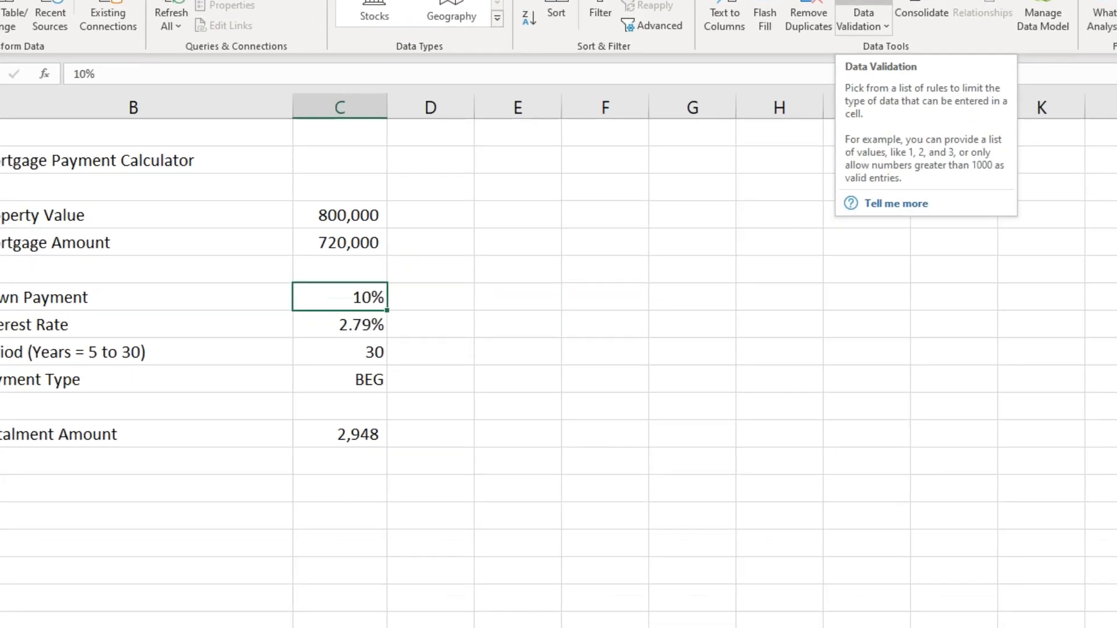
left_click(863, 3)
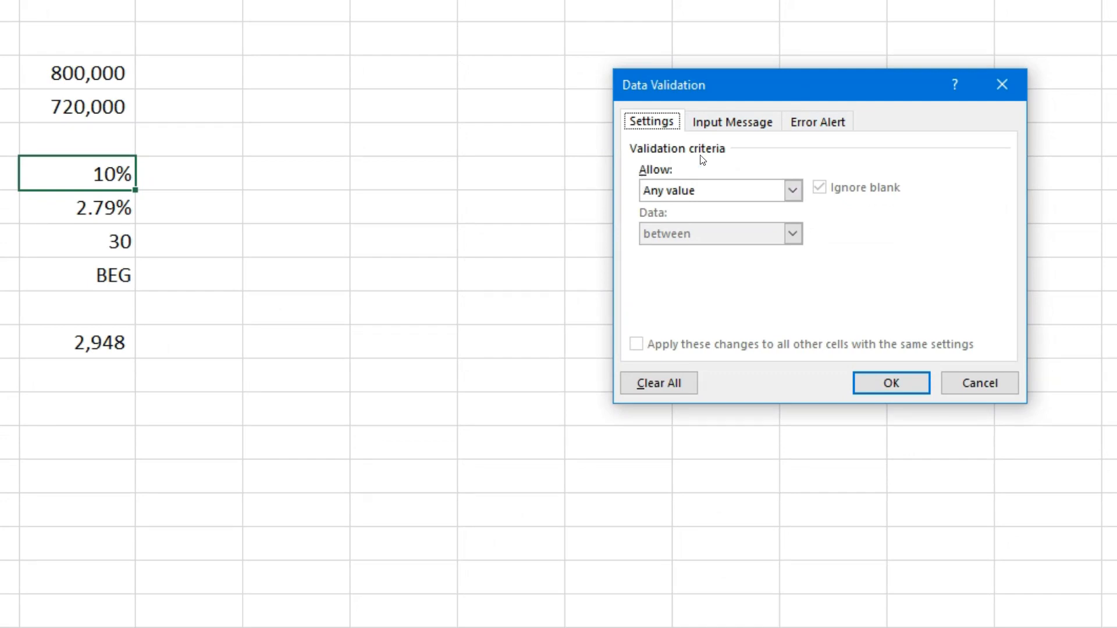
left_click(791, 190)
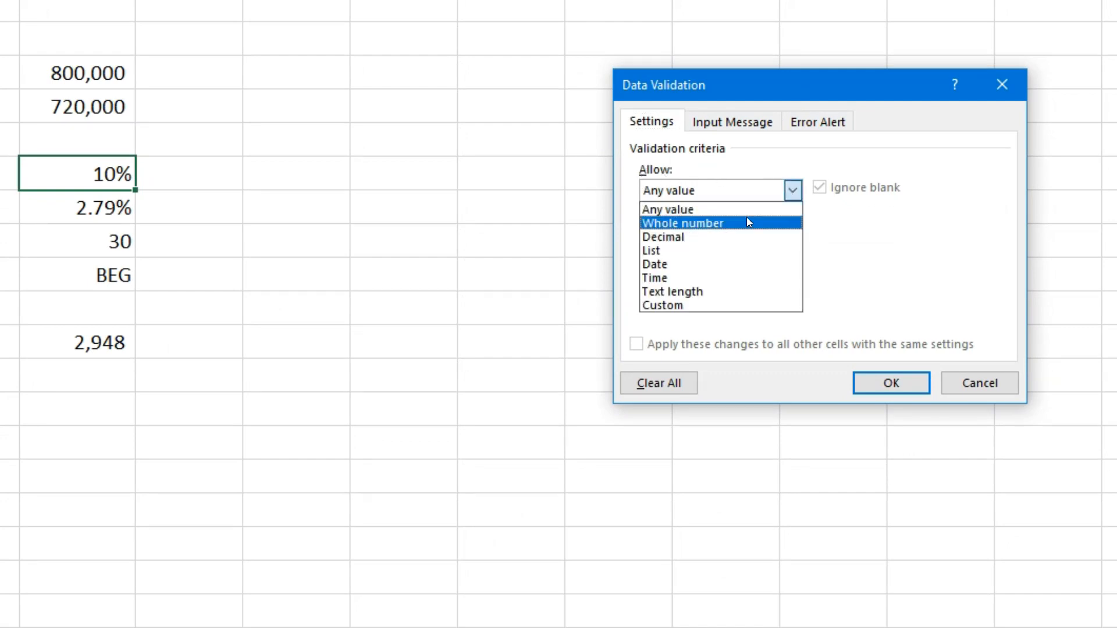
left_click(700, 250)
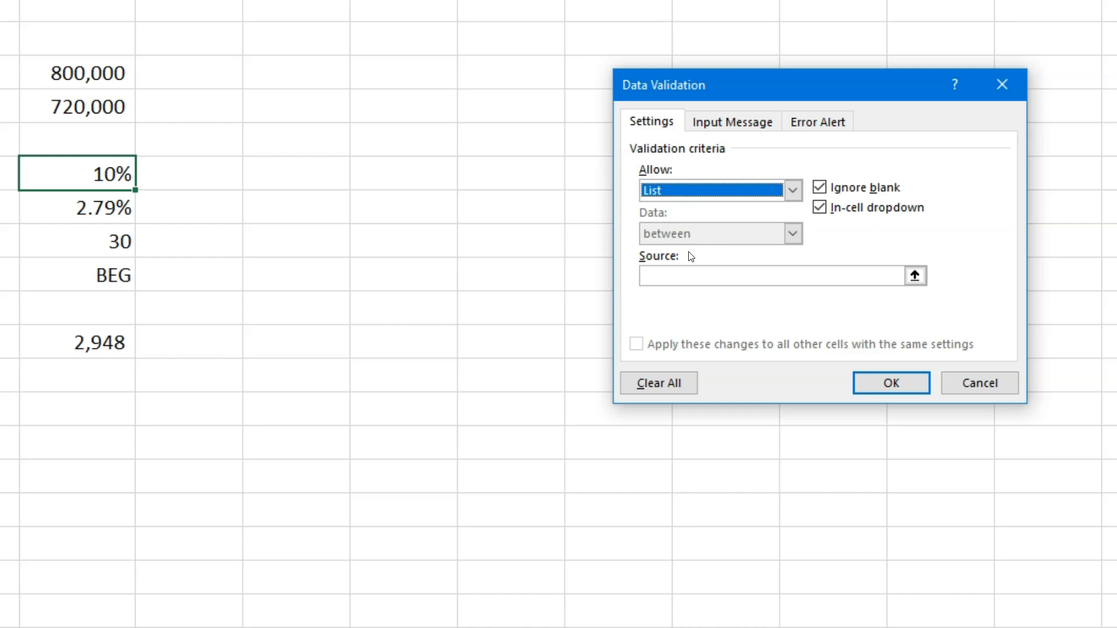
left_click(676, 276)
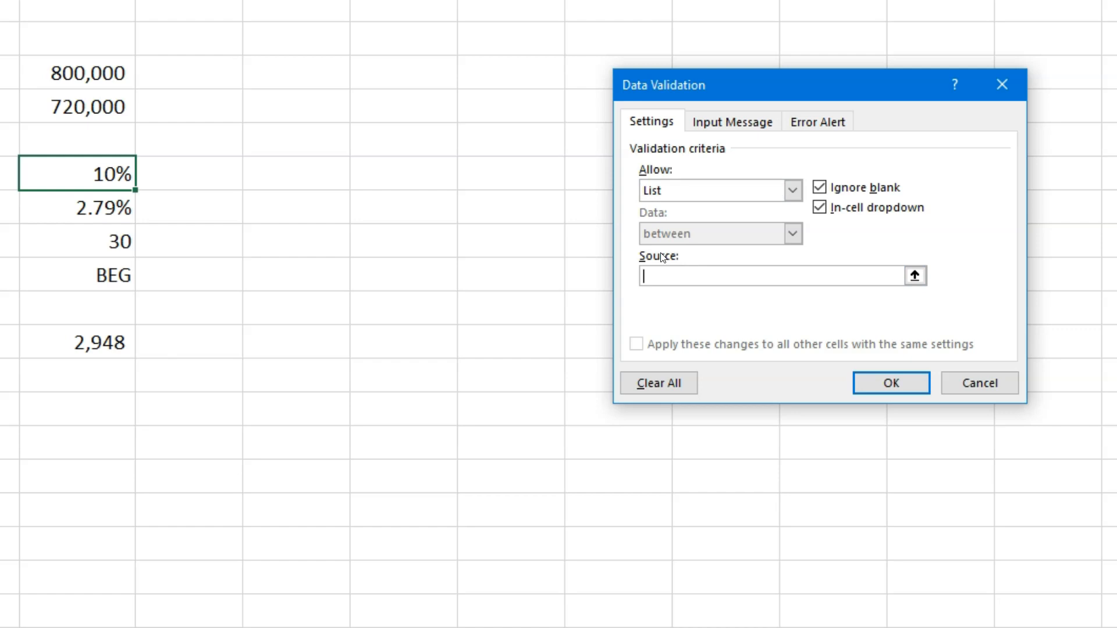
type("5%,10%,15%,20%,25")
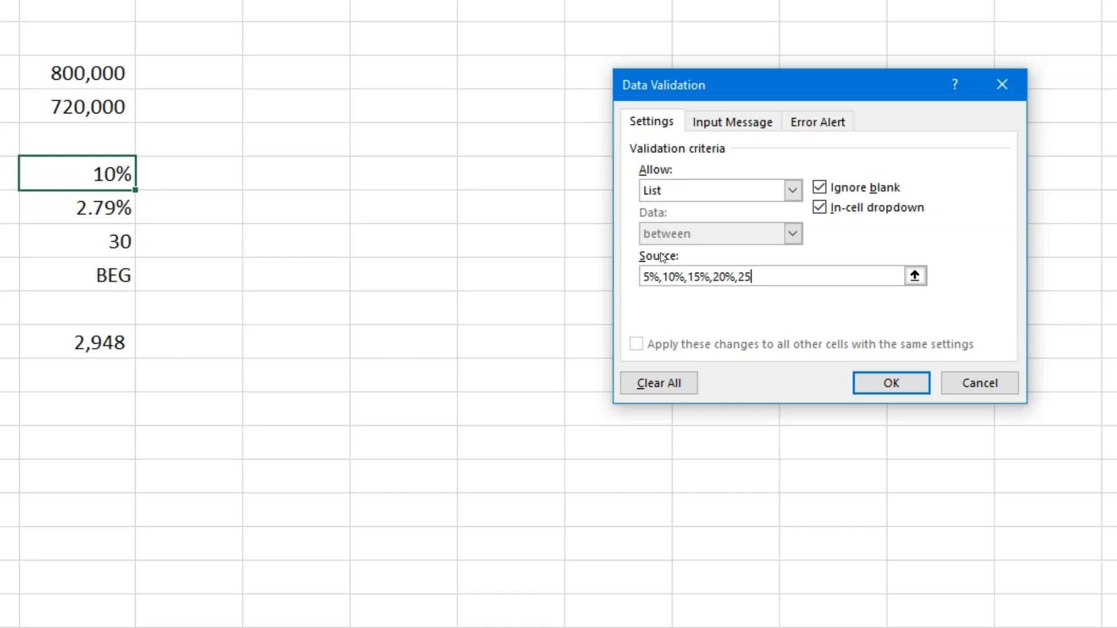
type("%")
left_click(896, 385)
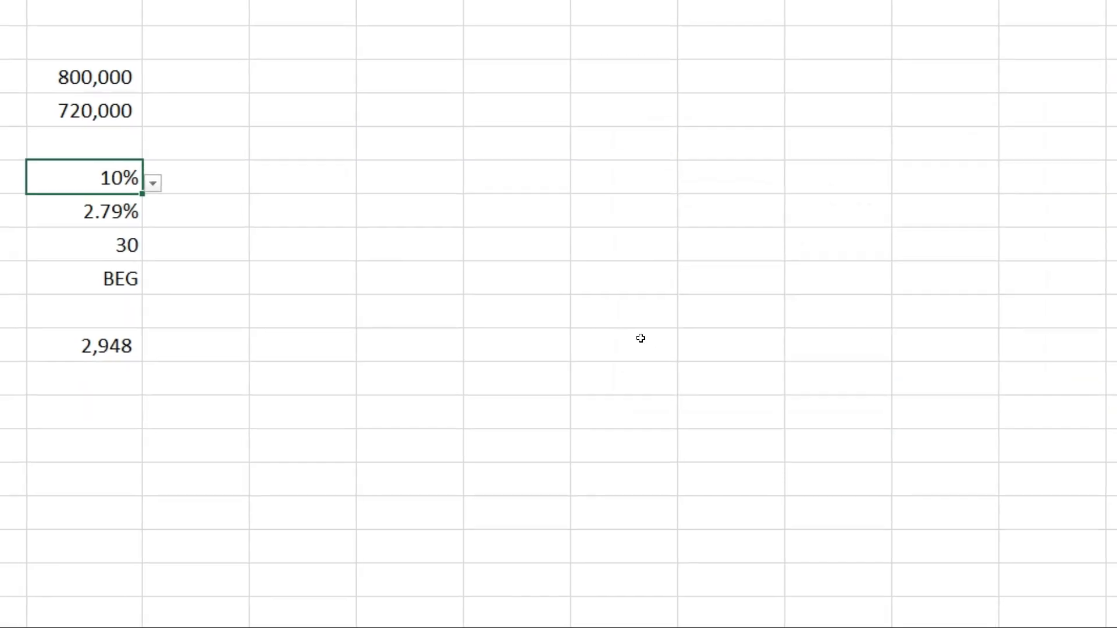
Step: Try out the down payment drop-down in C7 by picking 5% and returning to 10%
left_click(152, 177)
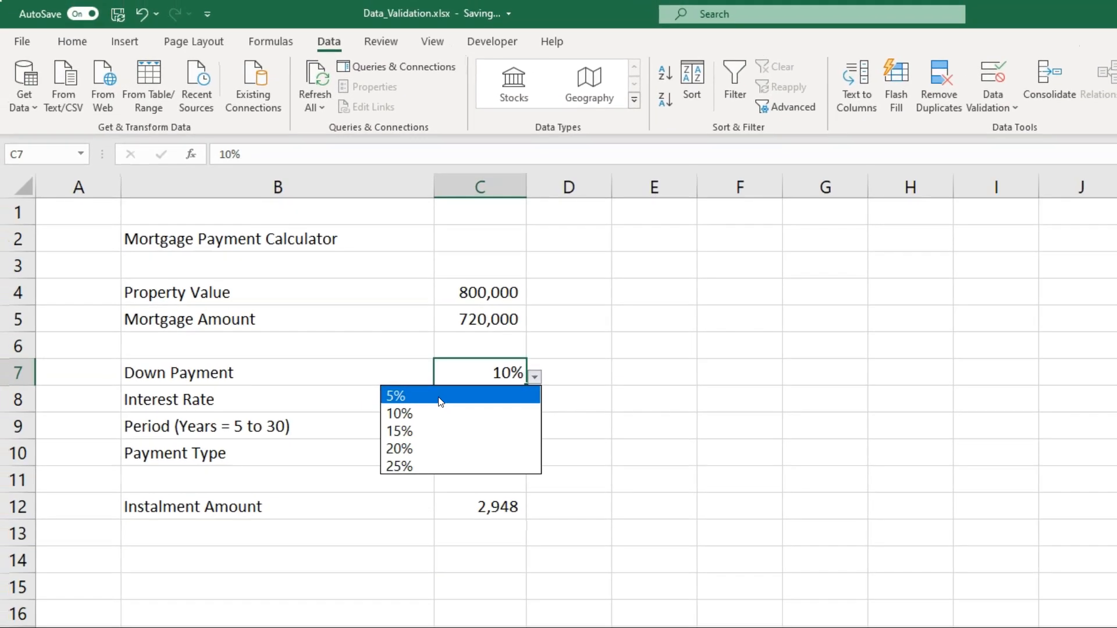
left_click(430, 389)
left_click(518, 369)
left_click(501, 420)
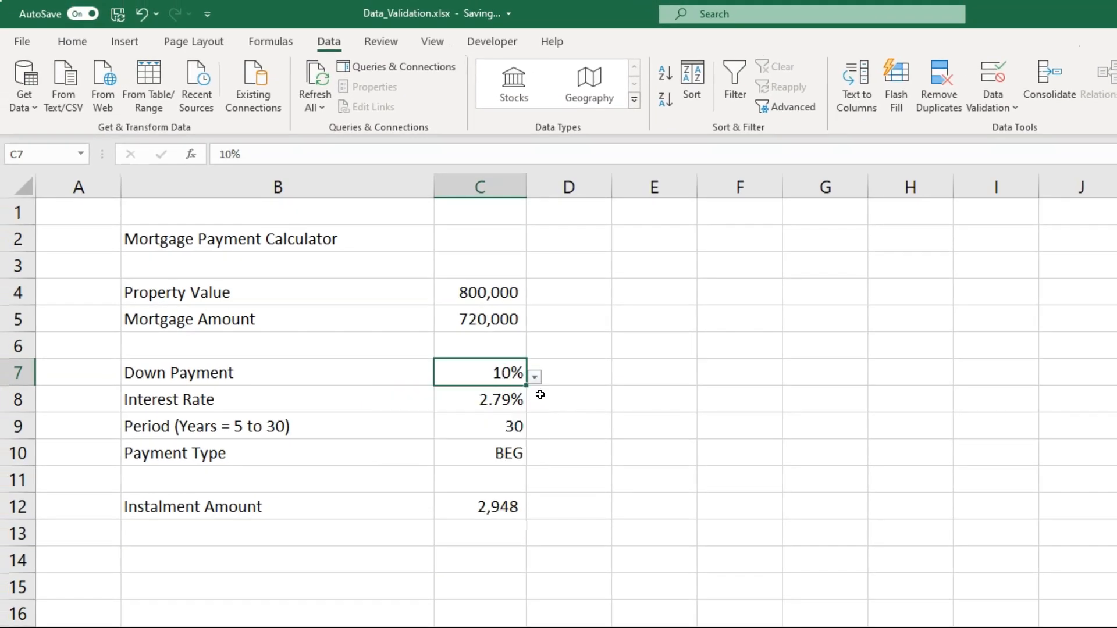
Step: Try out the down payment drop-down in C7 by choosing 20%, finishing on 25%
left_click(541, 374)
left_click(524, 375)
left_click(535, 378)
left_click(506, 449)
left_click(535, 377)
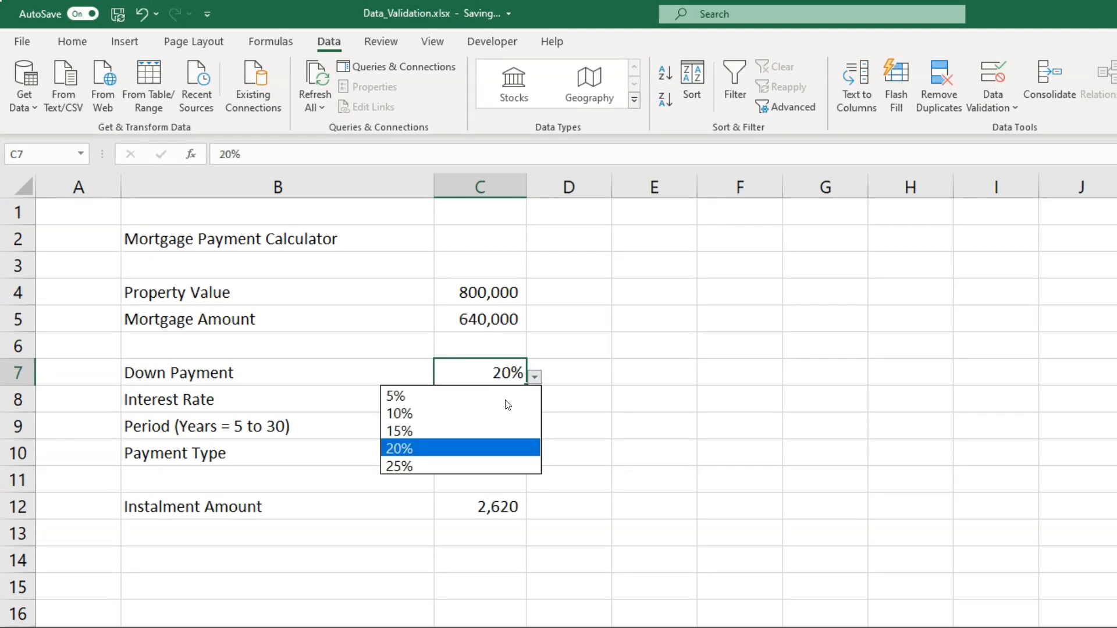
left_click(457, 466)
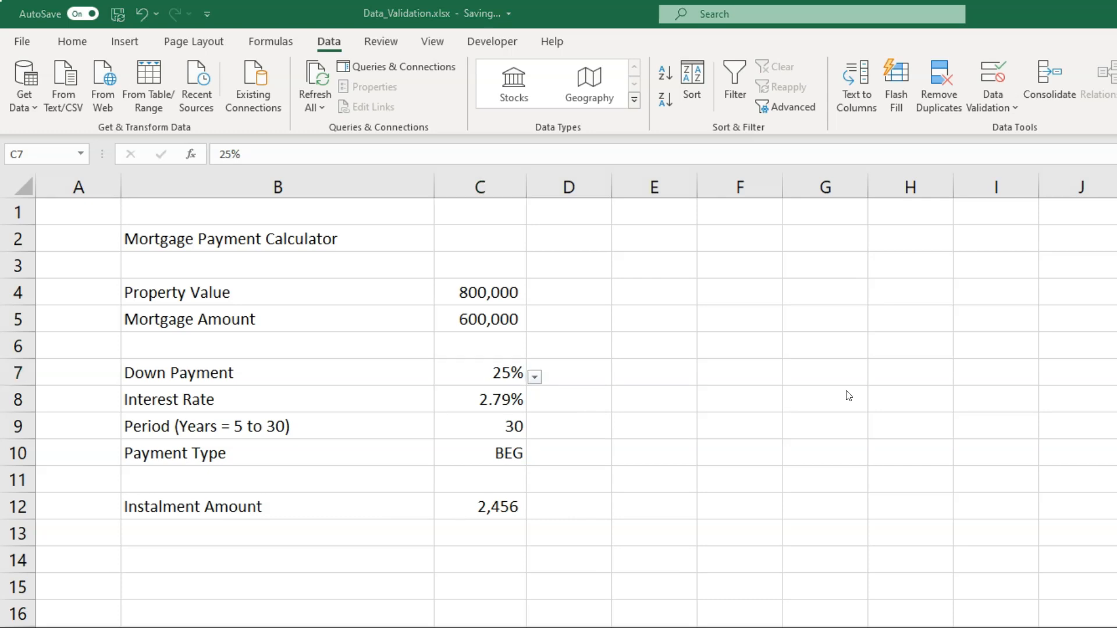
left_click(440, 374)
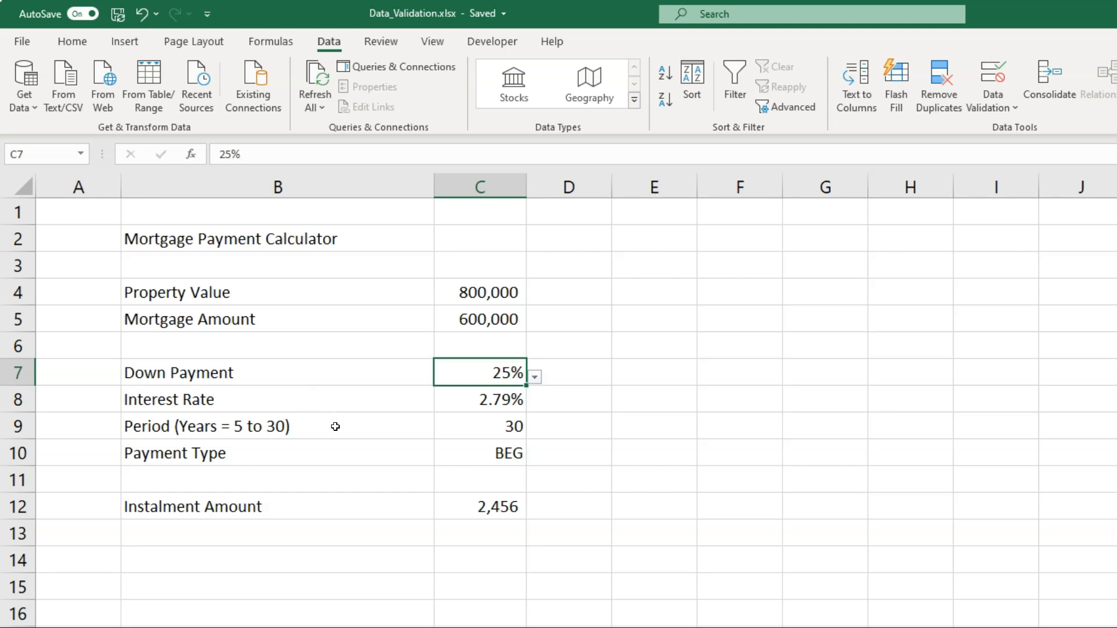
Step: Give the period cell C9 a data validation rule allowing only whole numbers between 5 and 30
left_click(364, 425)
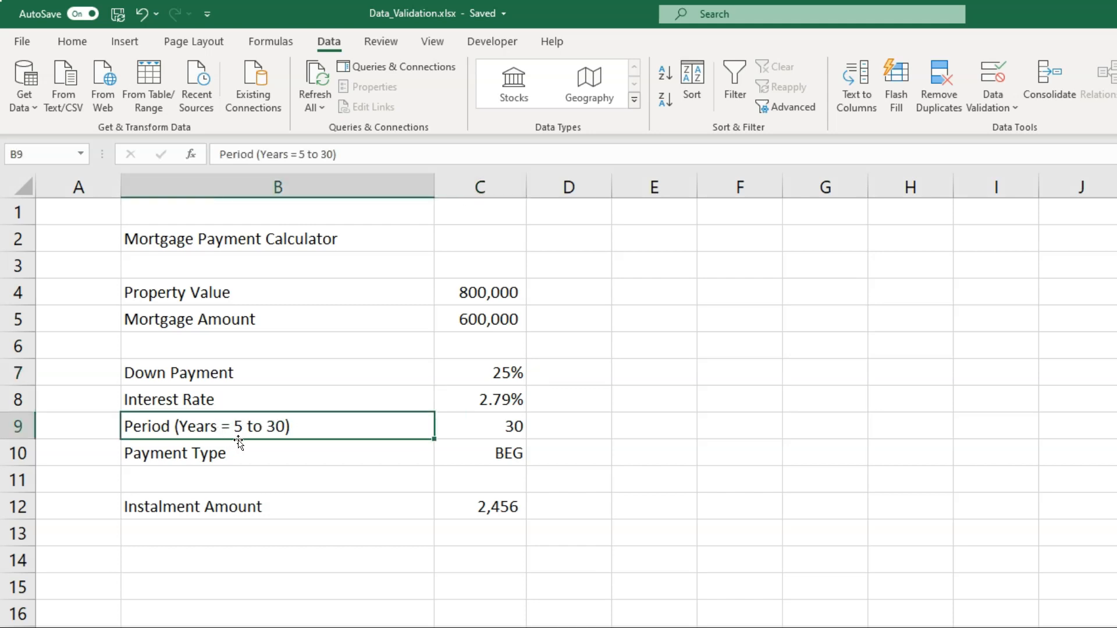
left_click(461, 422)
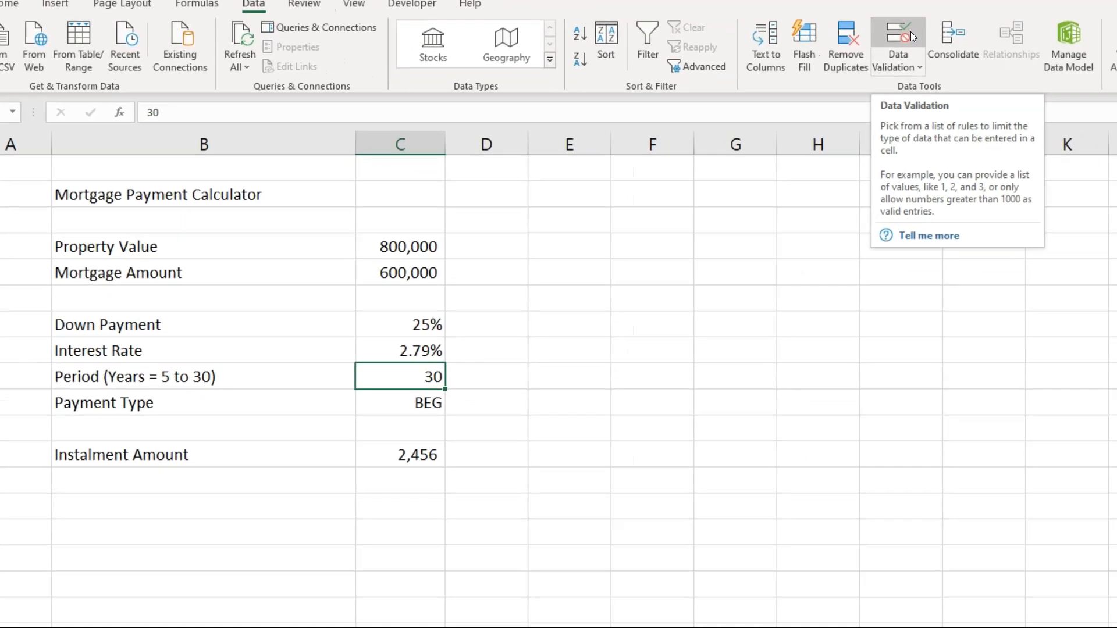
left_click(907, 33)
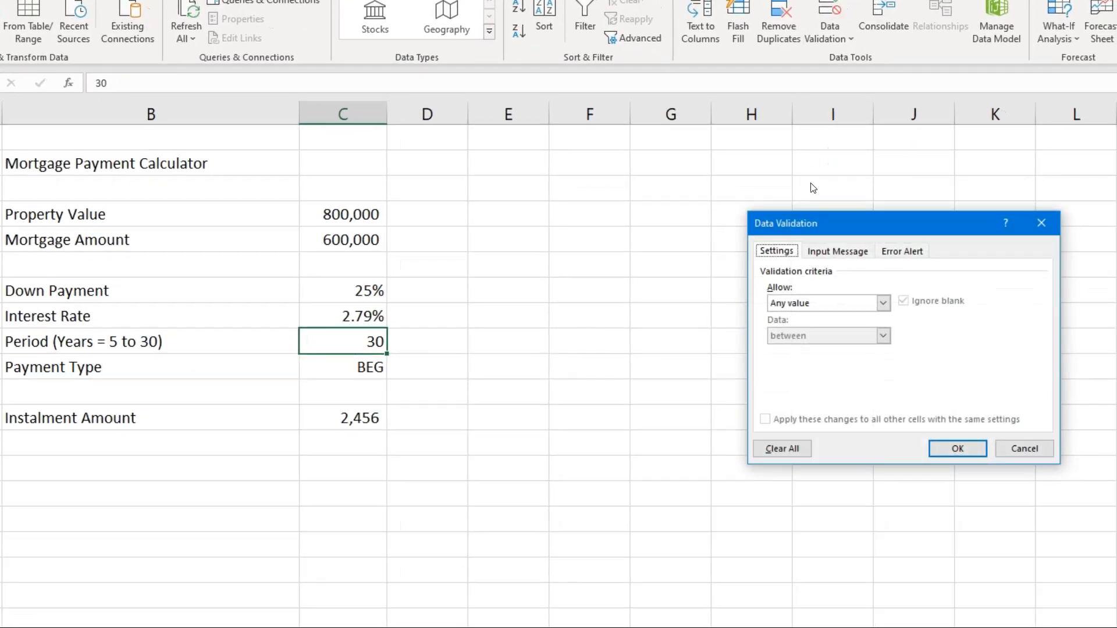
left_click_drag(814, 224, 560, 201)
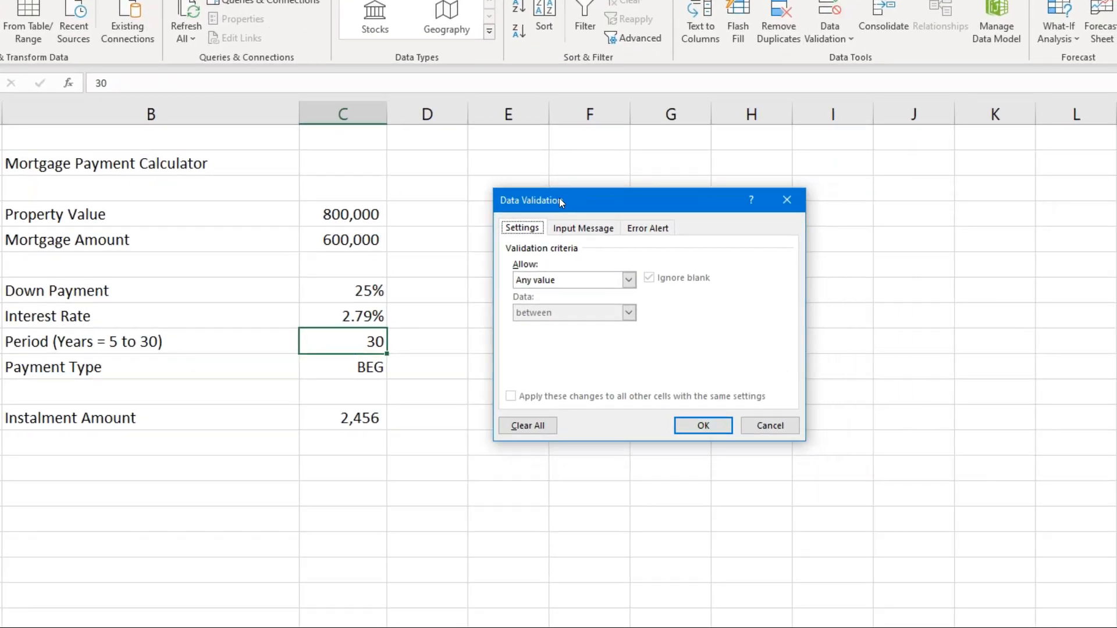
left_click(630, 280)
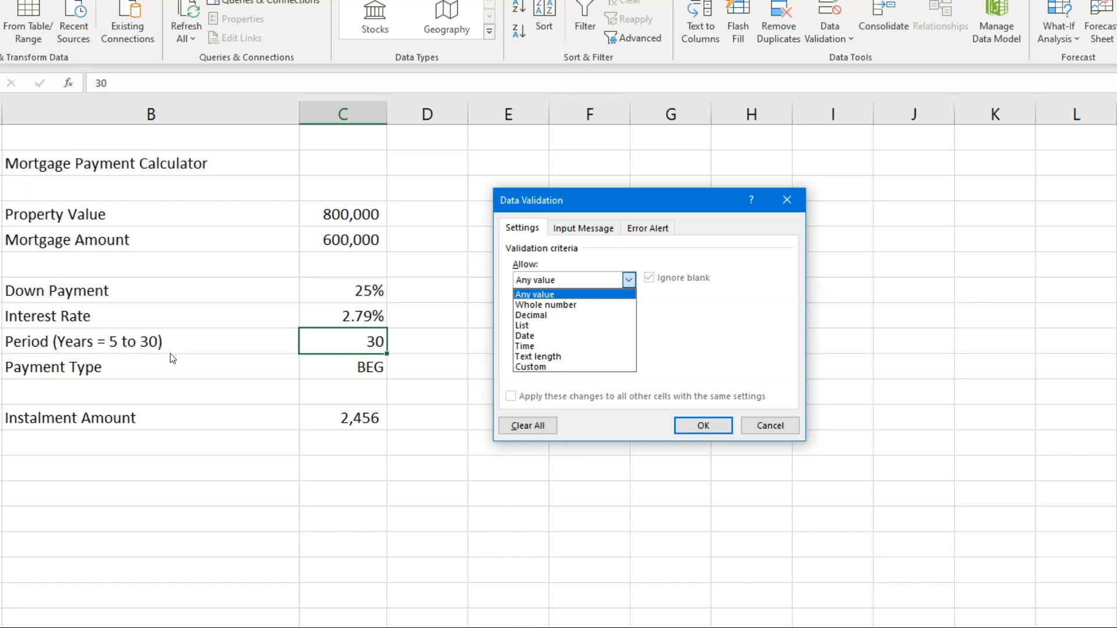
left_click(599, 314)
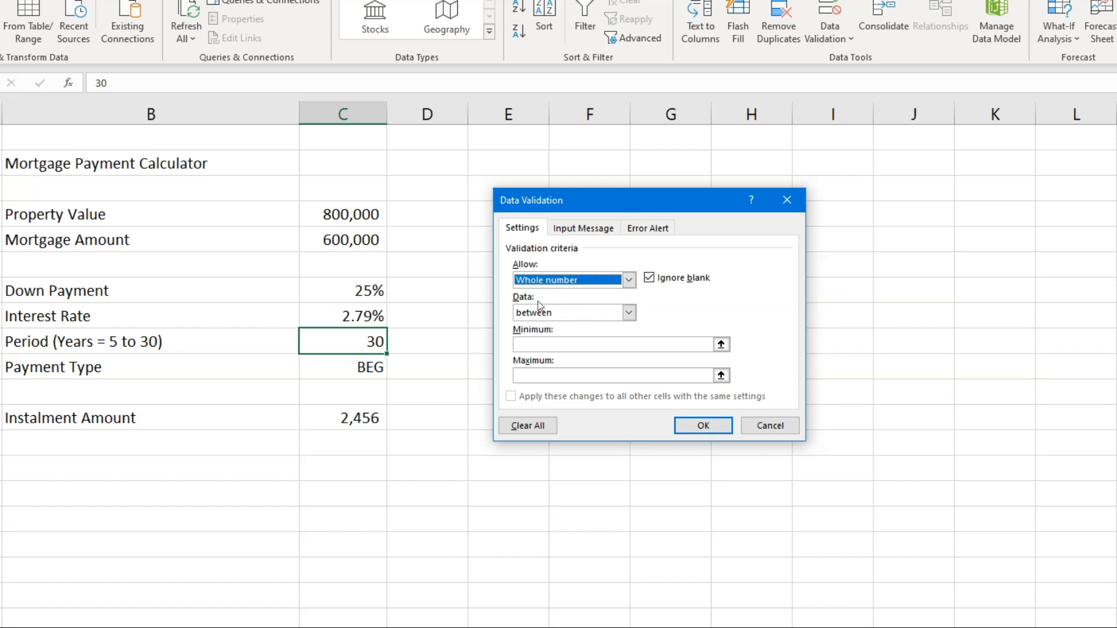
left_click(630, 313)
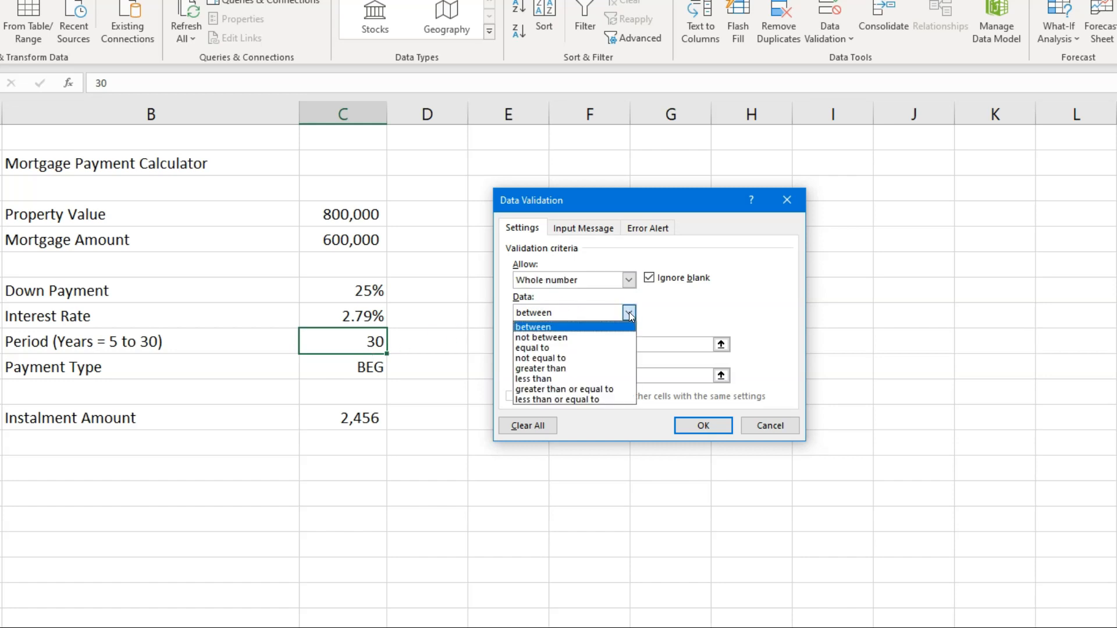
left_click(564, 325)
left_click(559, 346)
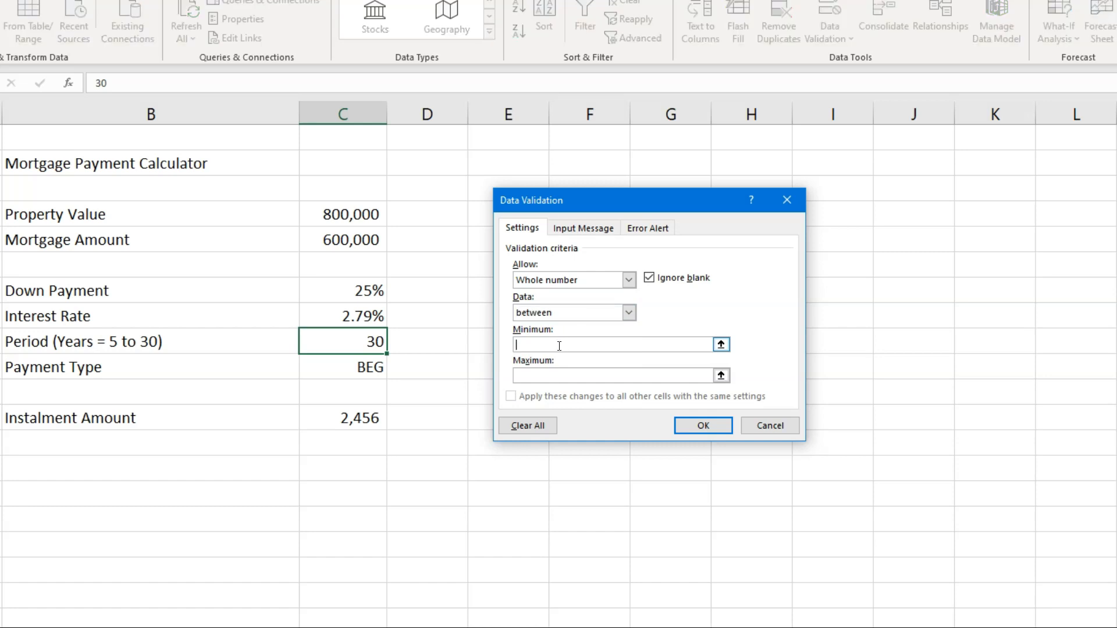
left_click(575, 374)
type("30")
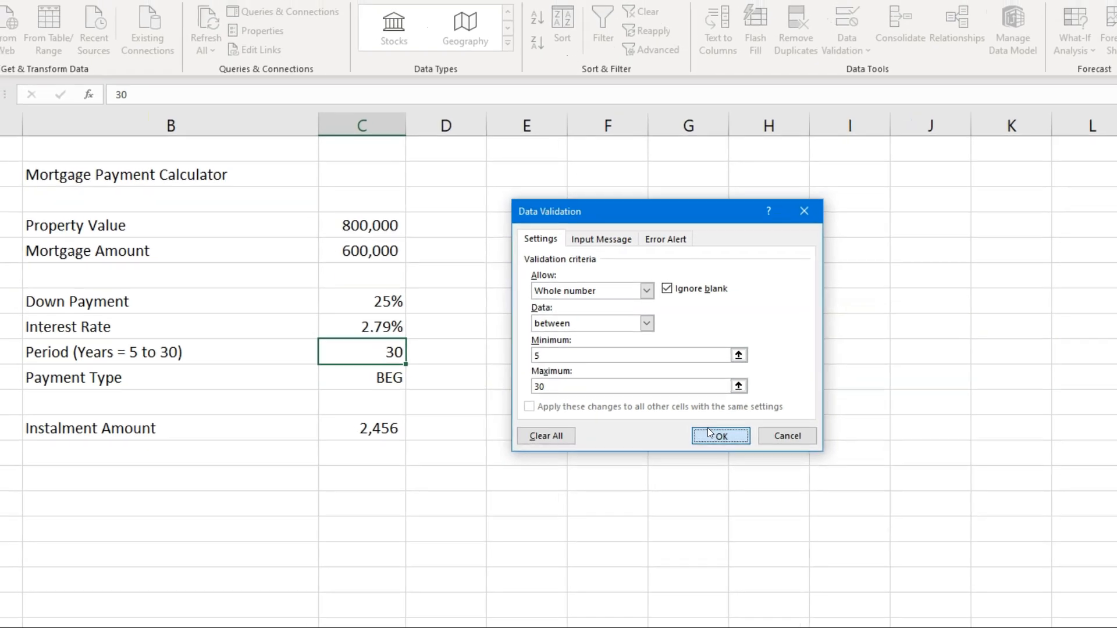
left_click(702, 425)
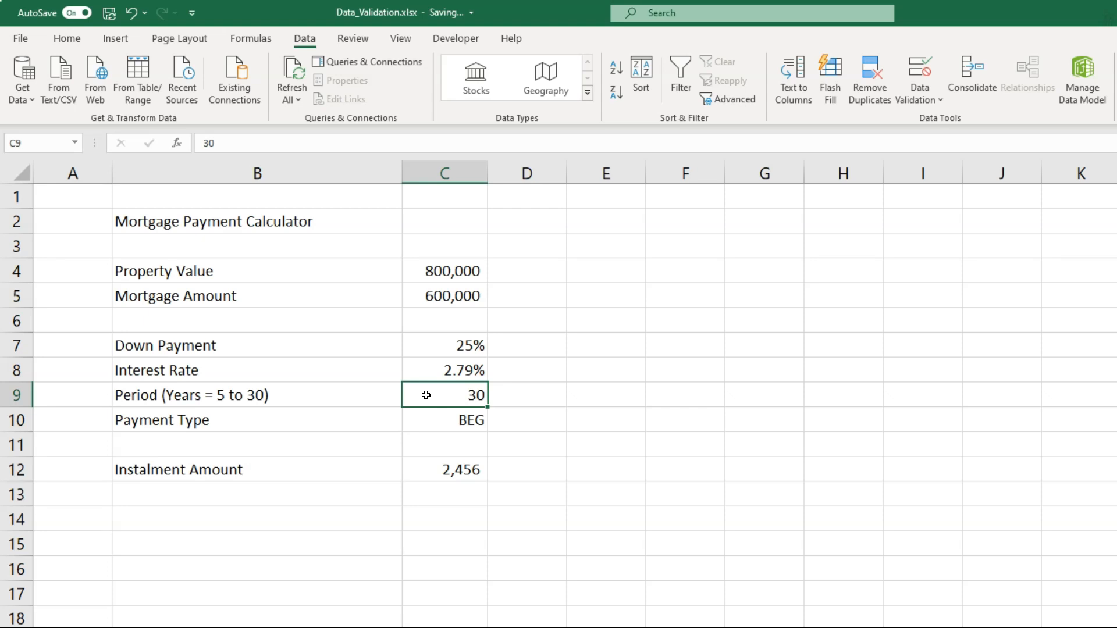
Step: Test the period limit by trying to enter 31 in C9, and cancel the entry
type("31")
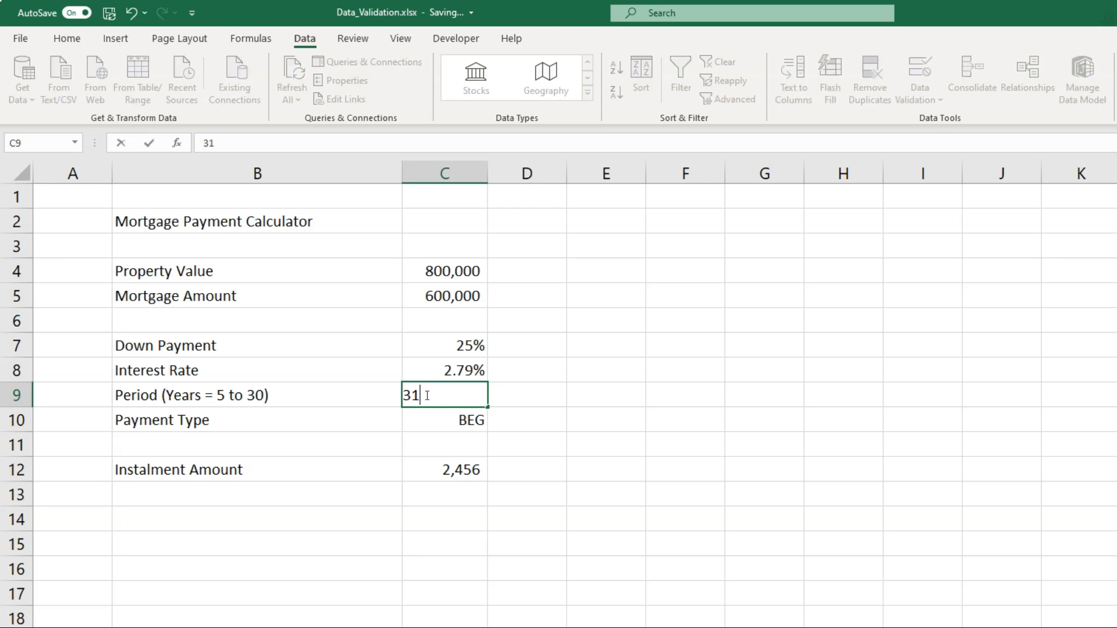
key("Return")
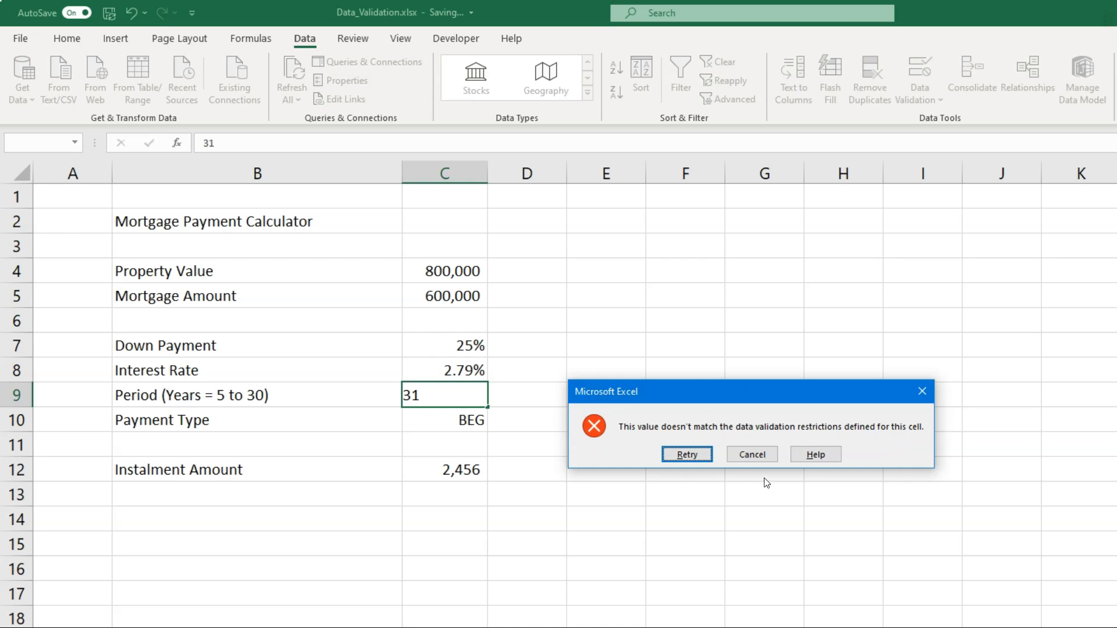
left_click(752, 454)
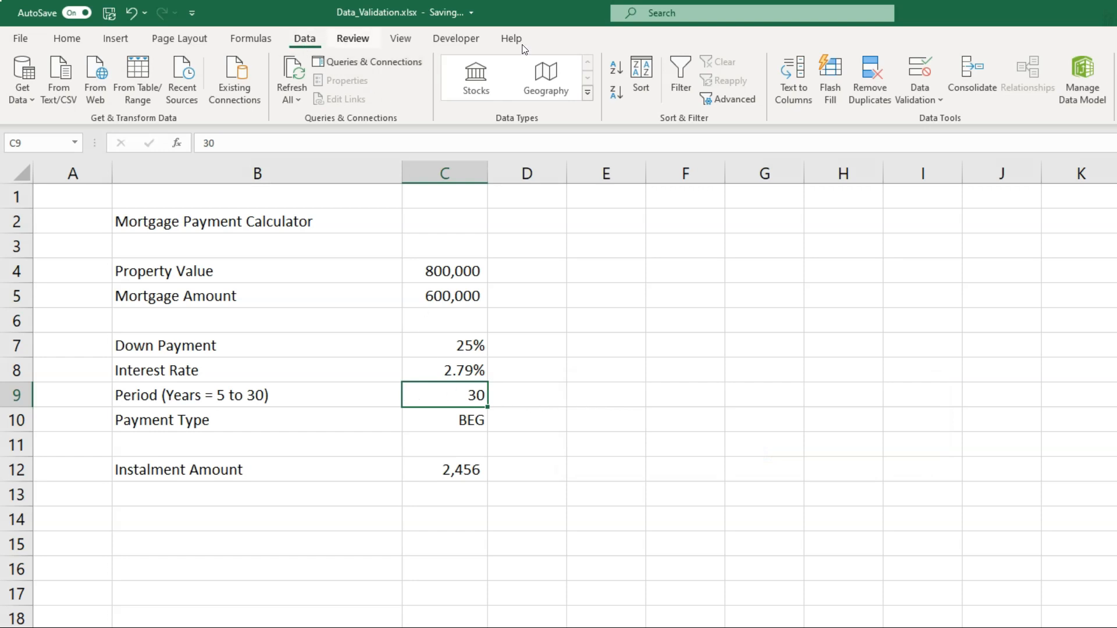
Step: Open the error alert settings of C9's validation, try the Warning and Information styles, and set the style back to Stop
left_click(922, 71)
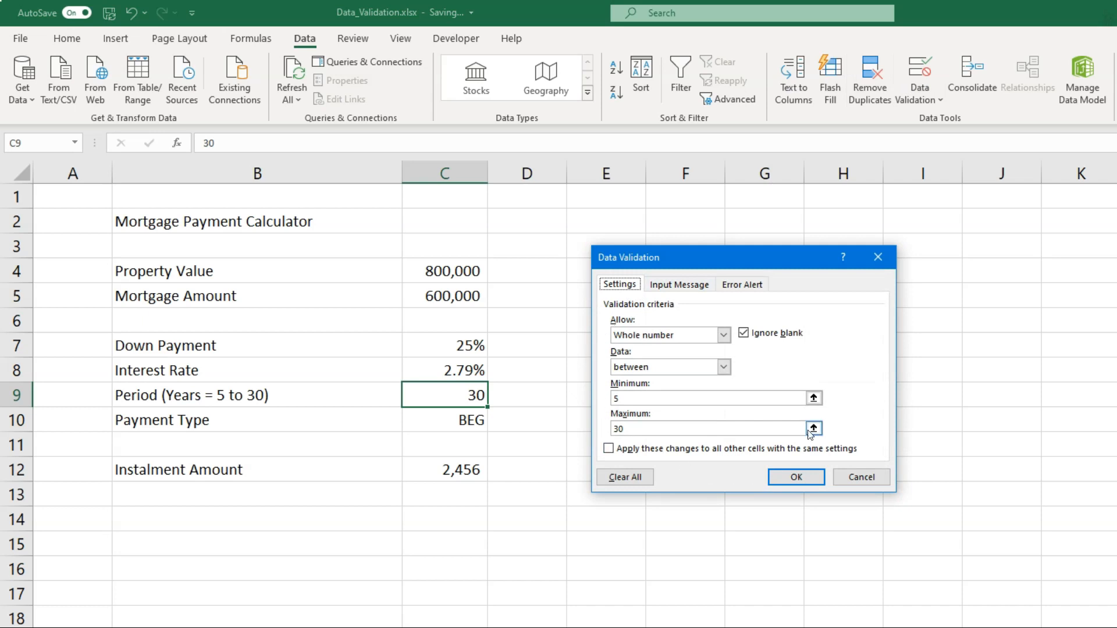
left_click(749, 283)
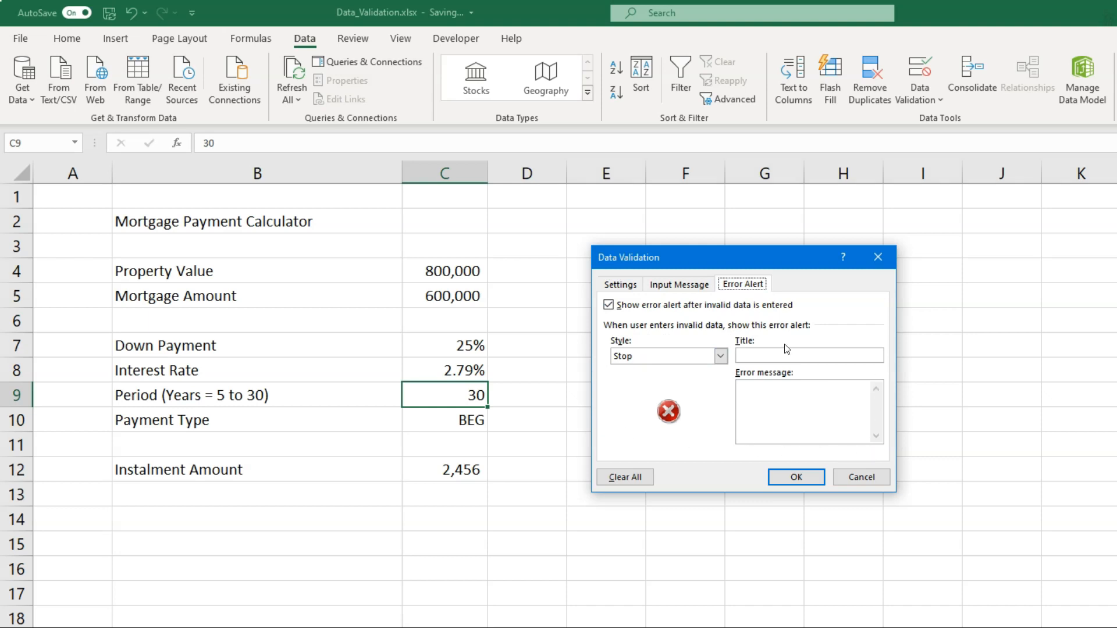
left_click(720, 357)
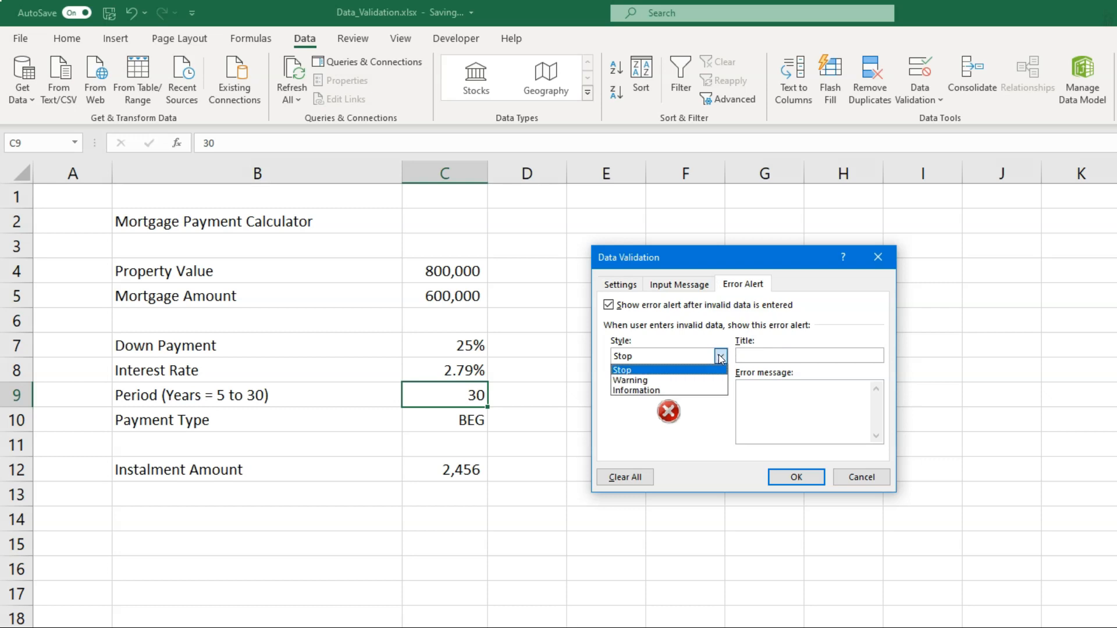
left_click(679, 381)
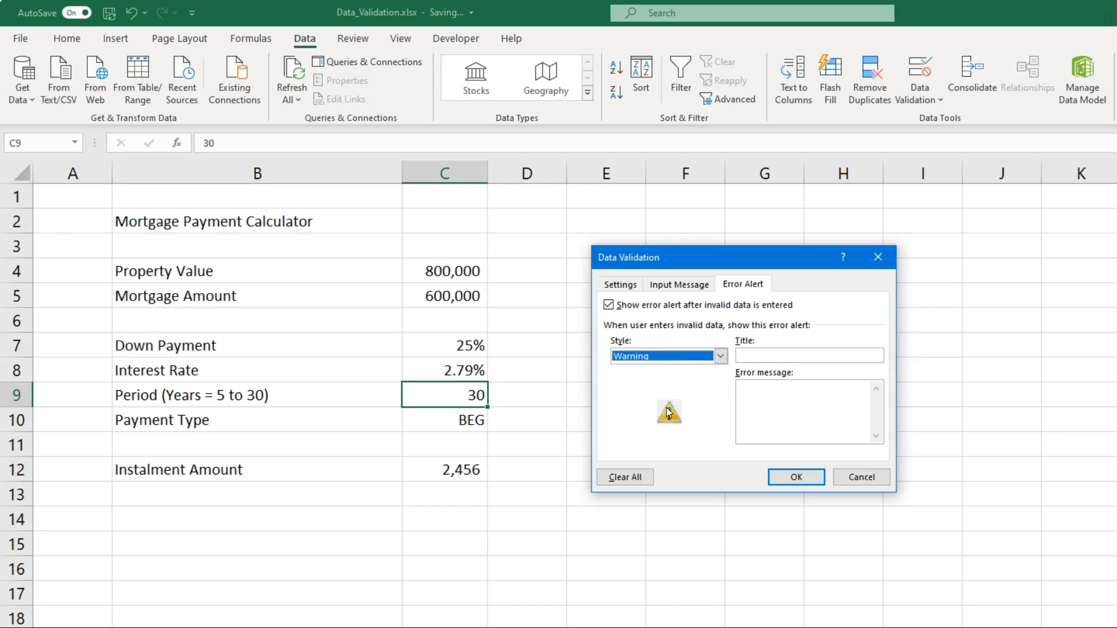
left_click(720, 356)
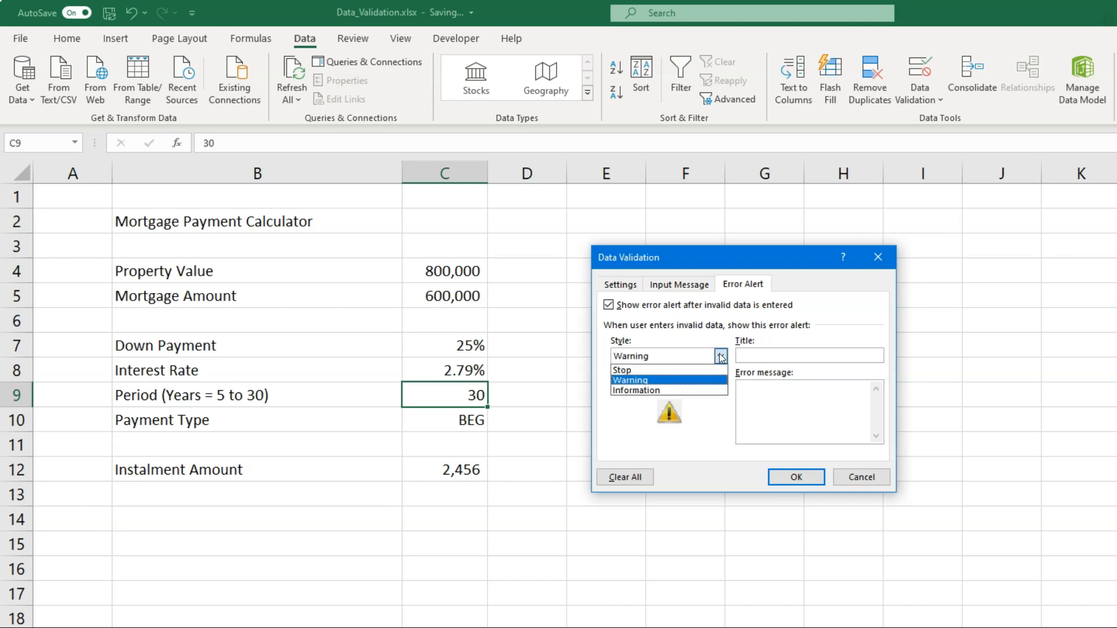
left_click(673, 391)
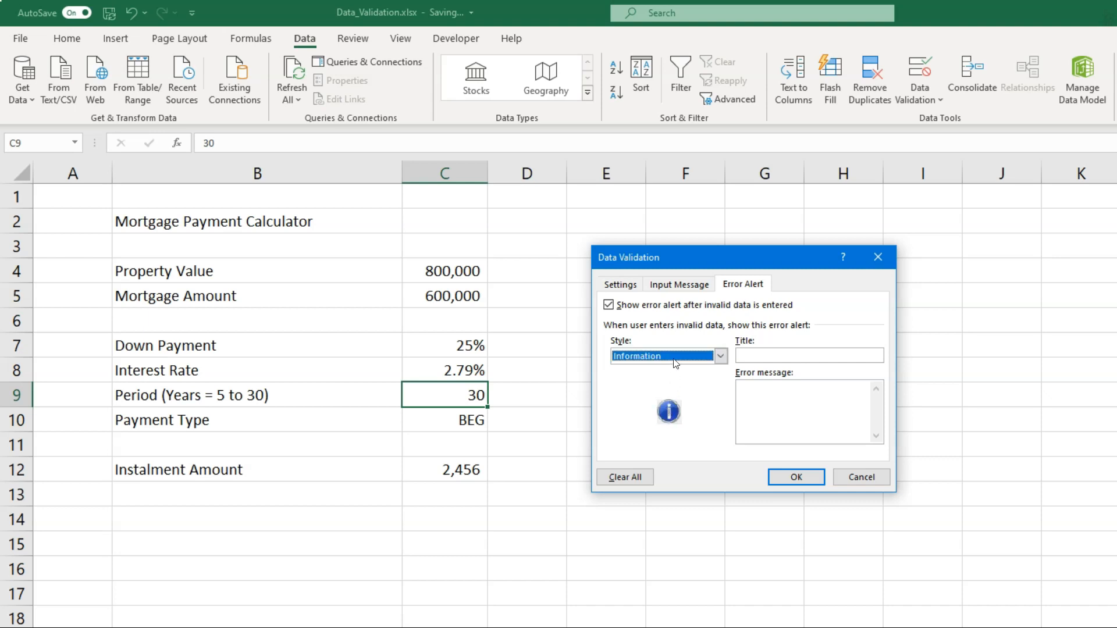
left_click(674, 362)
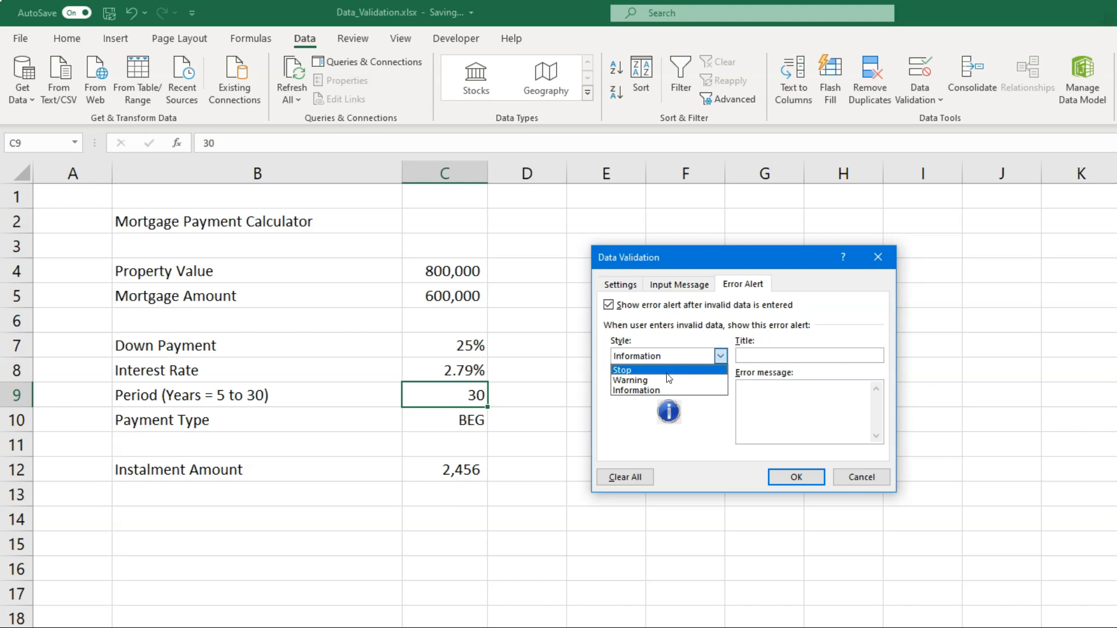
left_click(667, 373)
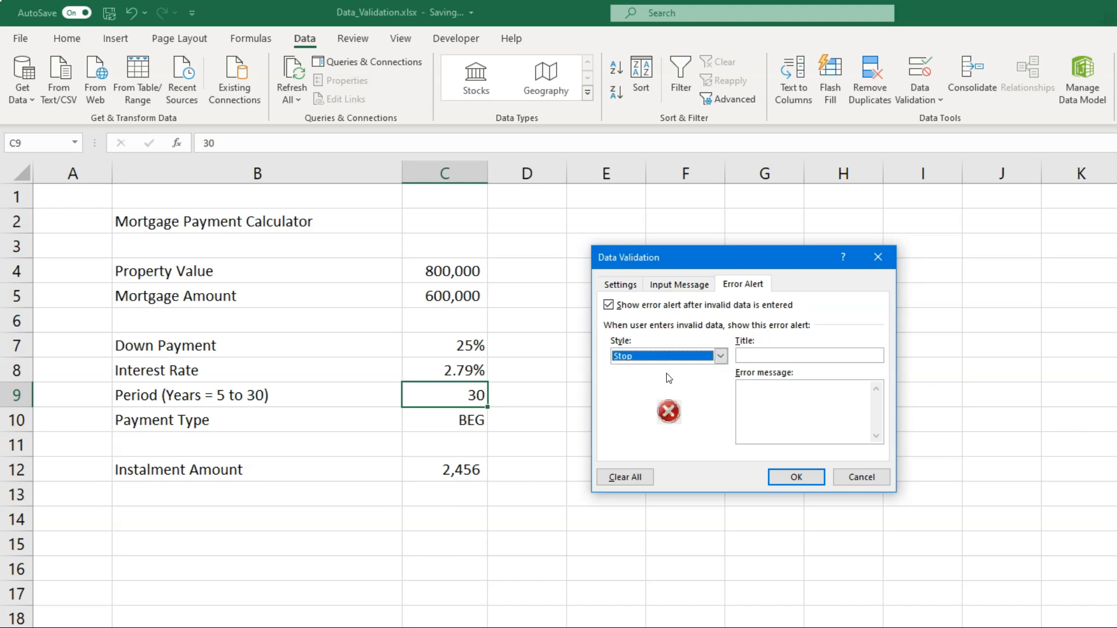
Step: Give C9's error alert the title "Incorrect Period" and the message "Please enter a value between 5 and 30."
left_click(790, 356)
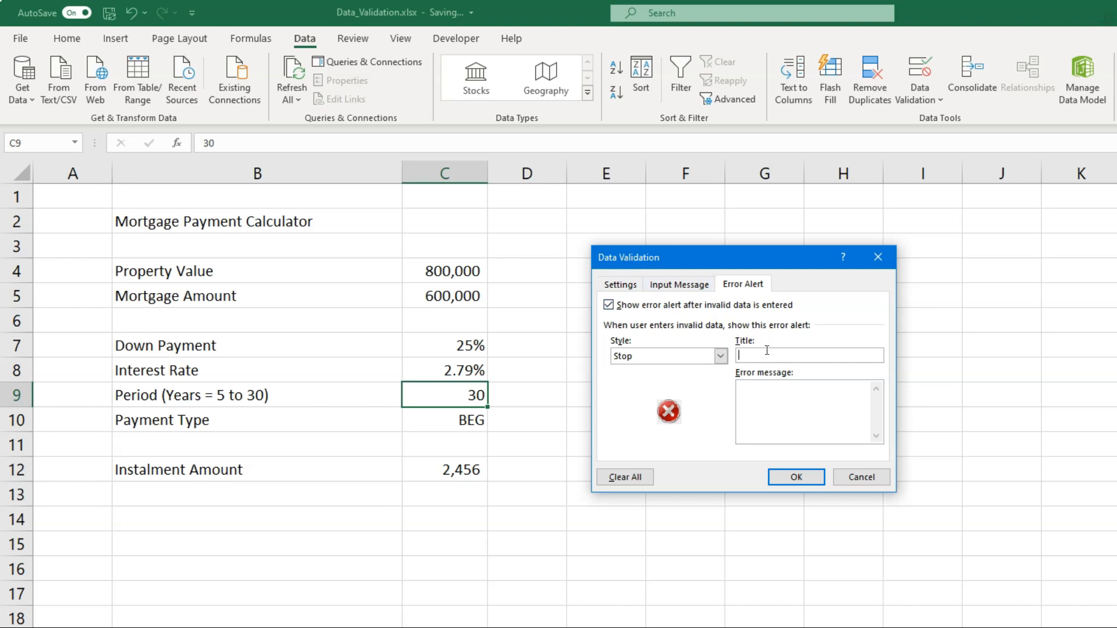
type("Incorrec")
type("t ")
type("Period")
type("Please ent")
type("er a value betwe")
type("en ")
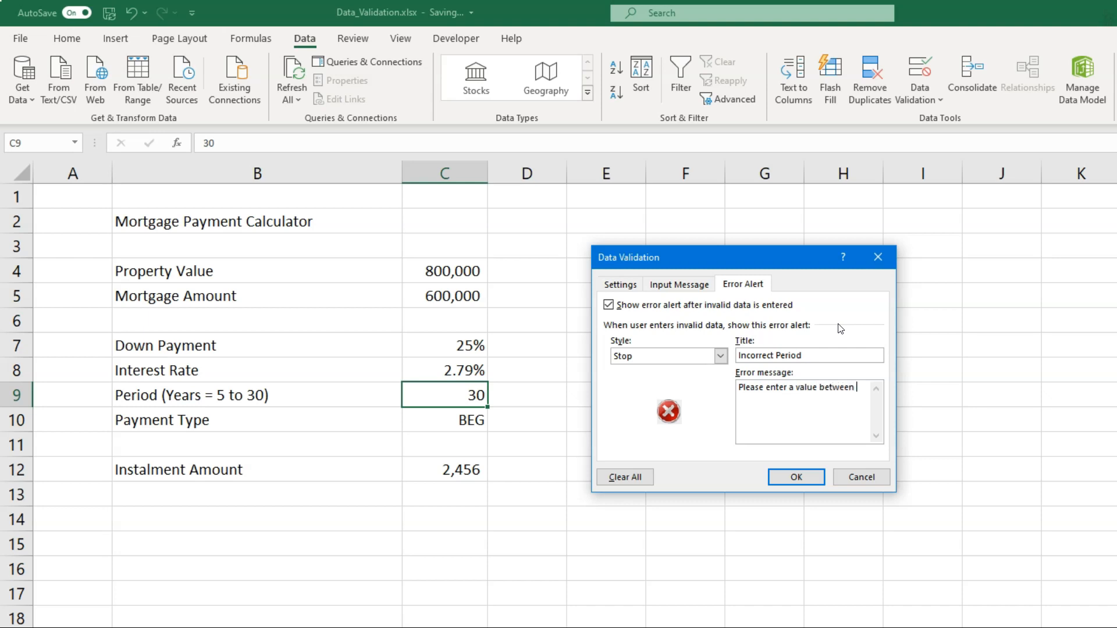
type("5 and 30.")
left_click(798, 476)
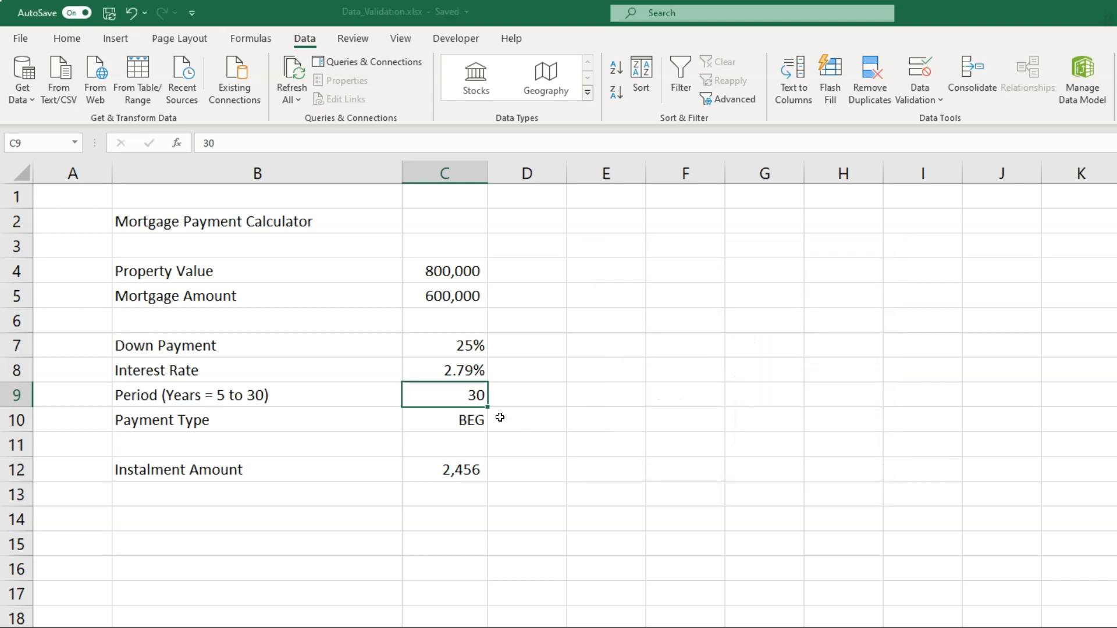
Step: Test the custom error alert by entering 4 in C9, and retry with a period of 25
type("4")
key("Return")
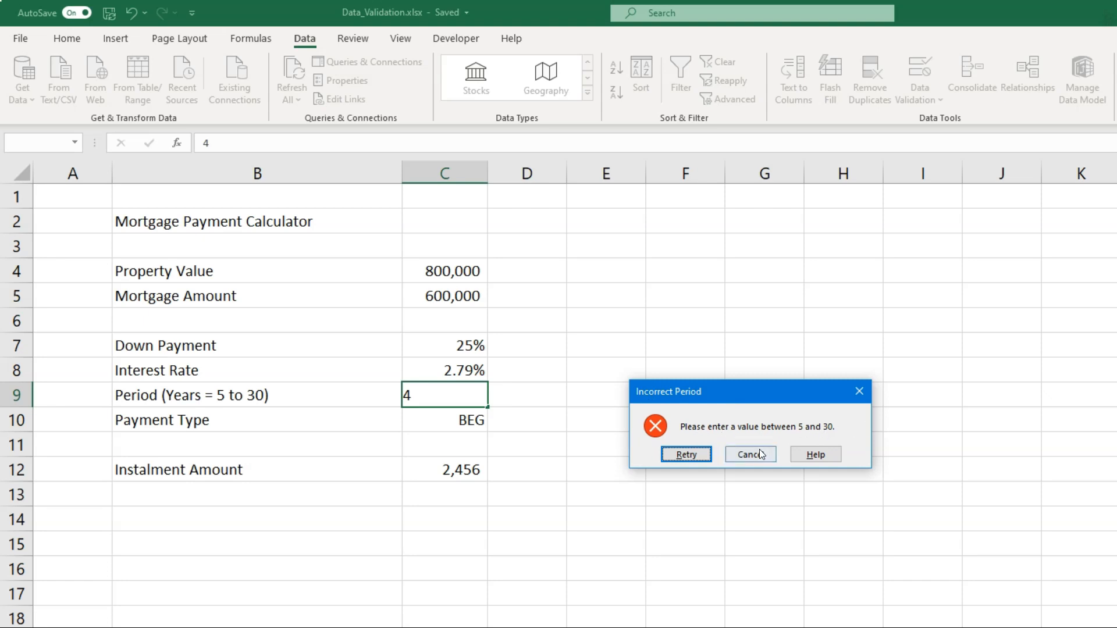
left_click(686, 455)
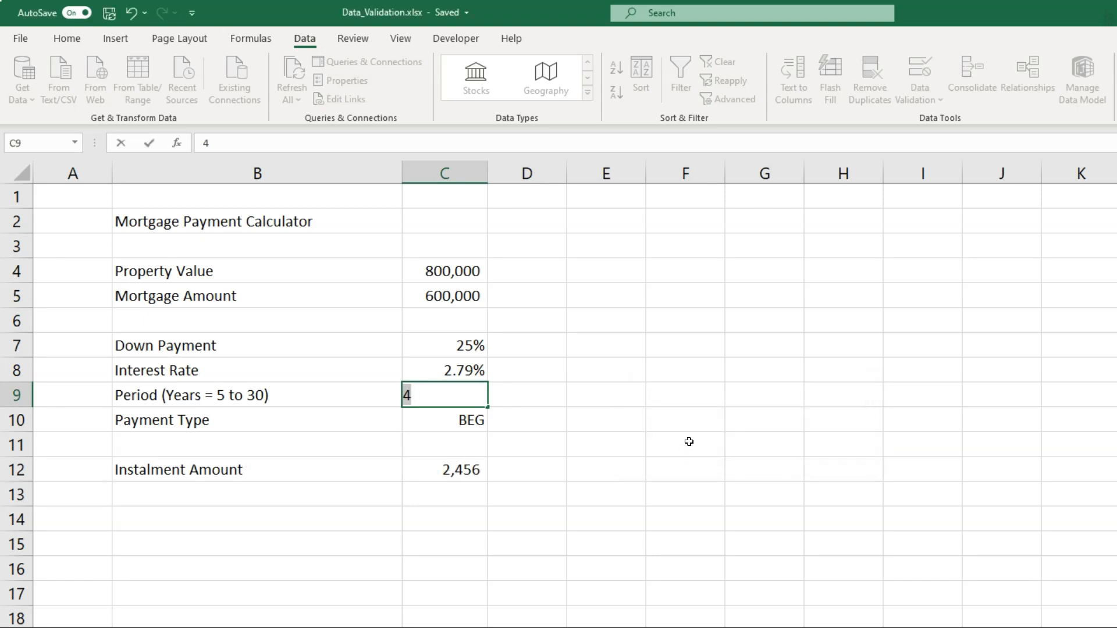
type("25")
key("Return")
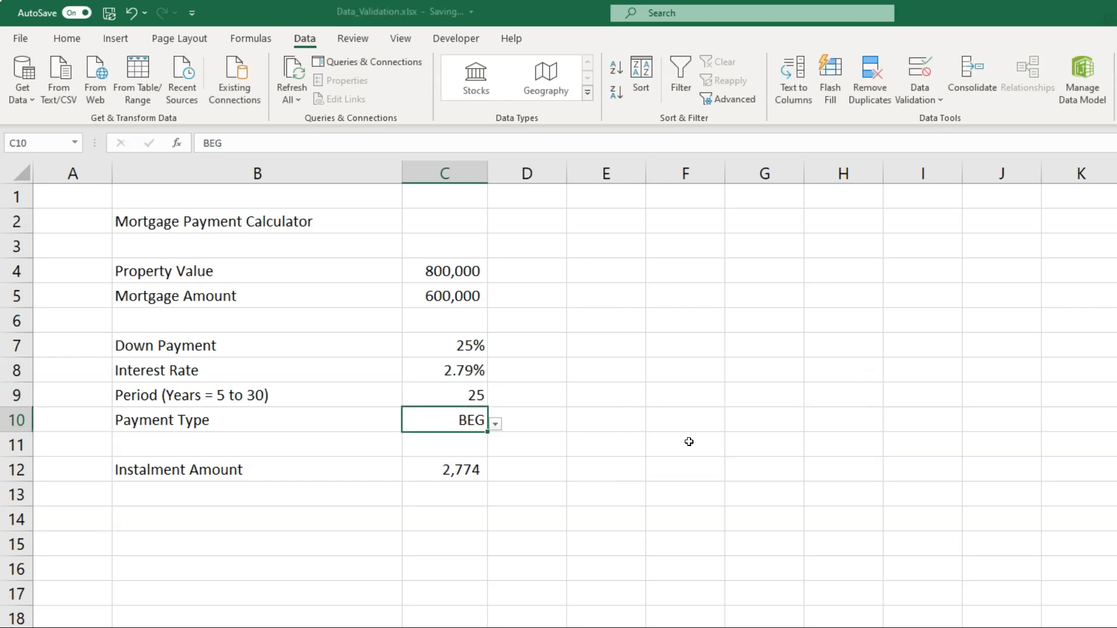
left_click(443, 393)
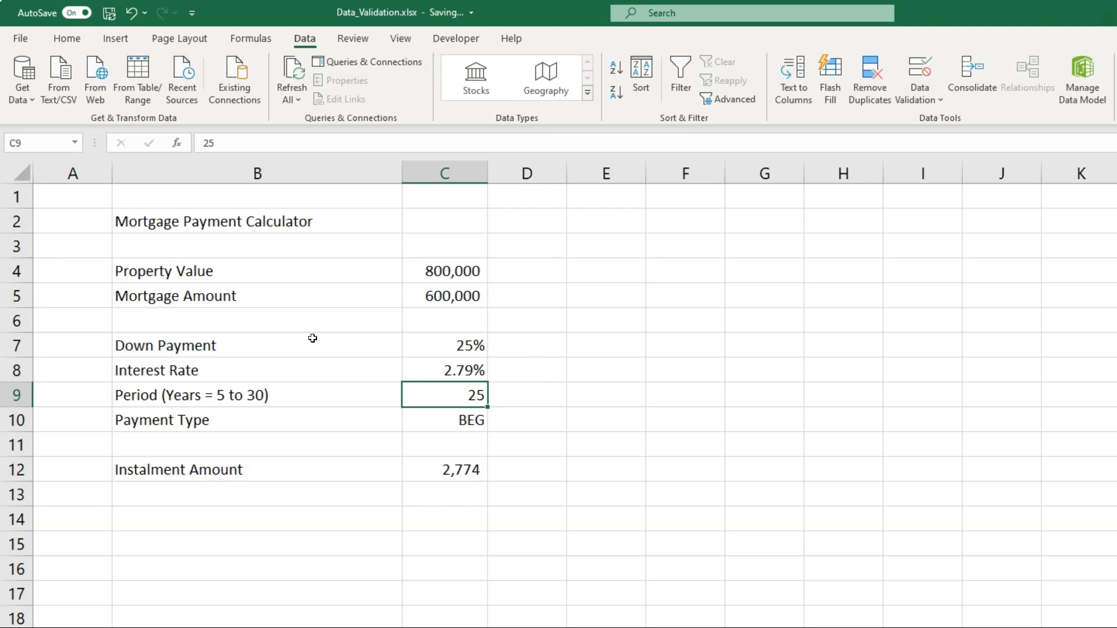
Step: Add data validation to the interest rate in C8 that allows only decimals greater than 0
left_click(430, 364)
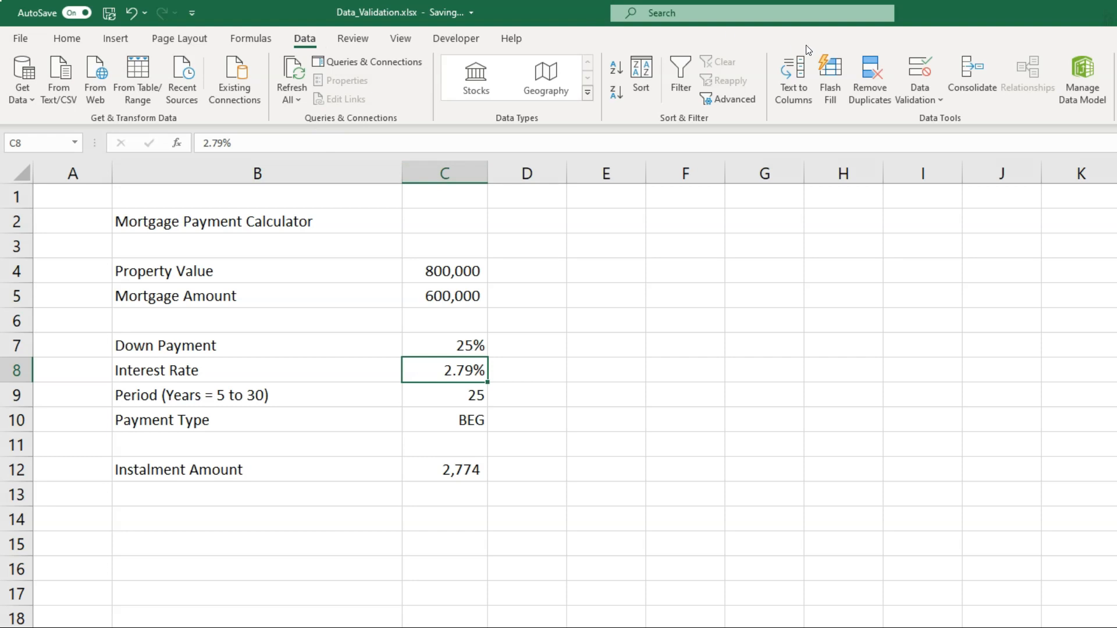
left_click(921, 66)
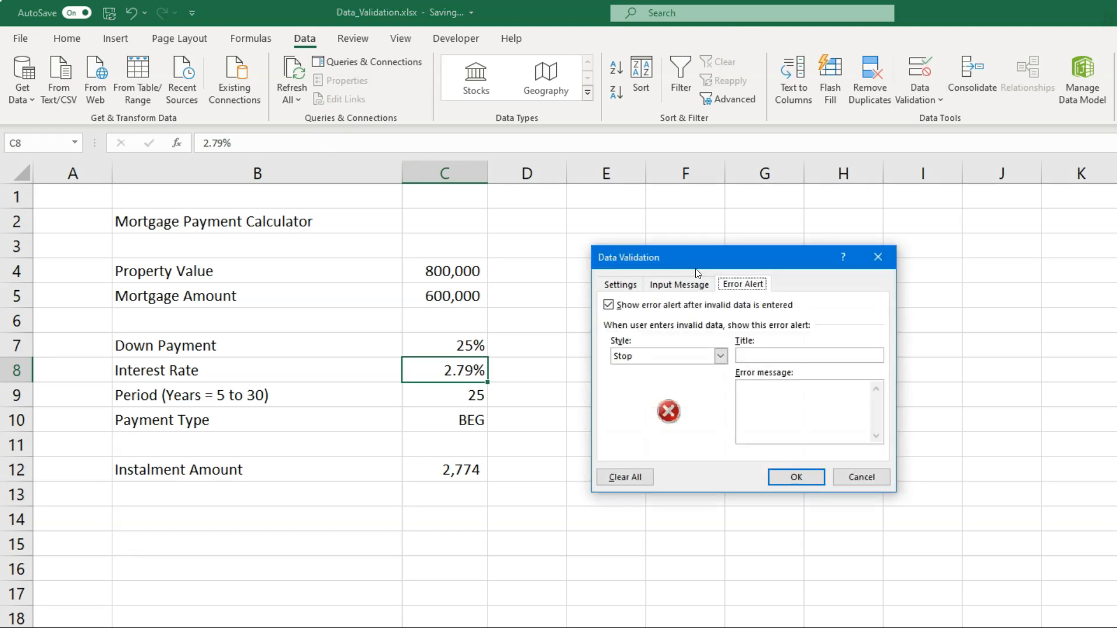
left_click(613, 286)
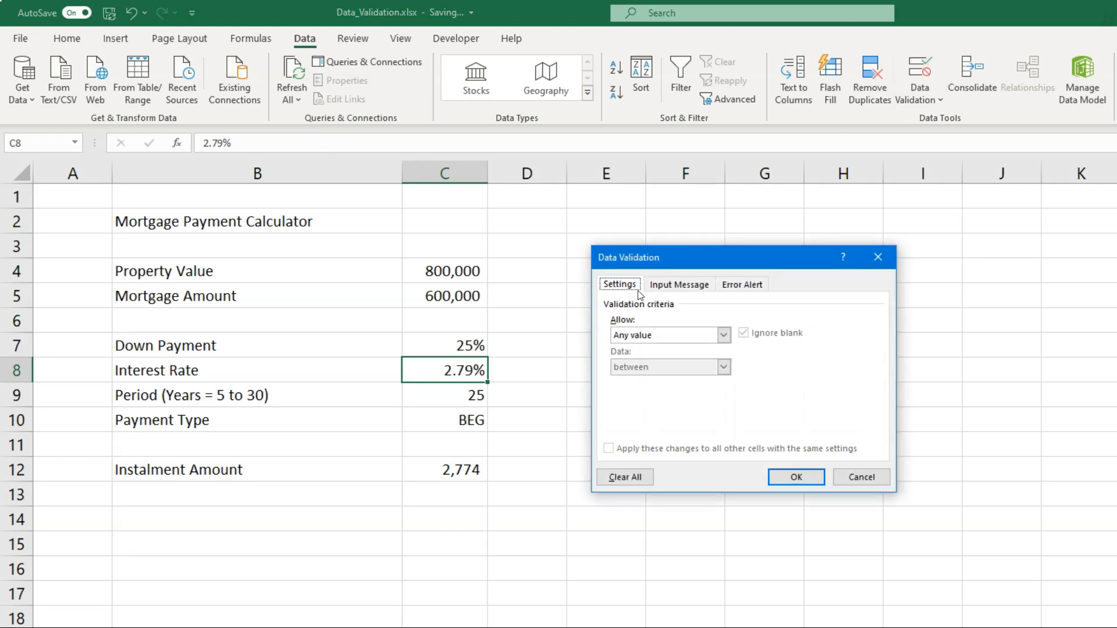
left_click(691, 335)
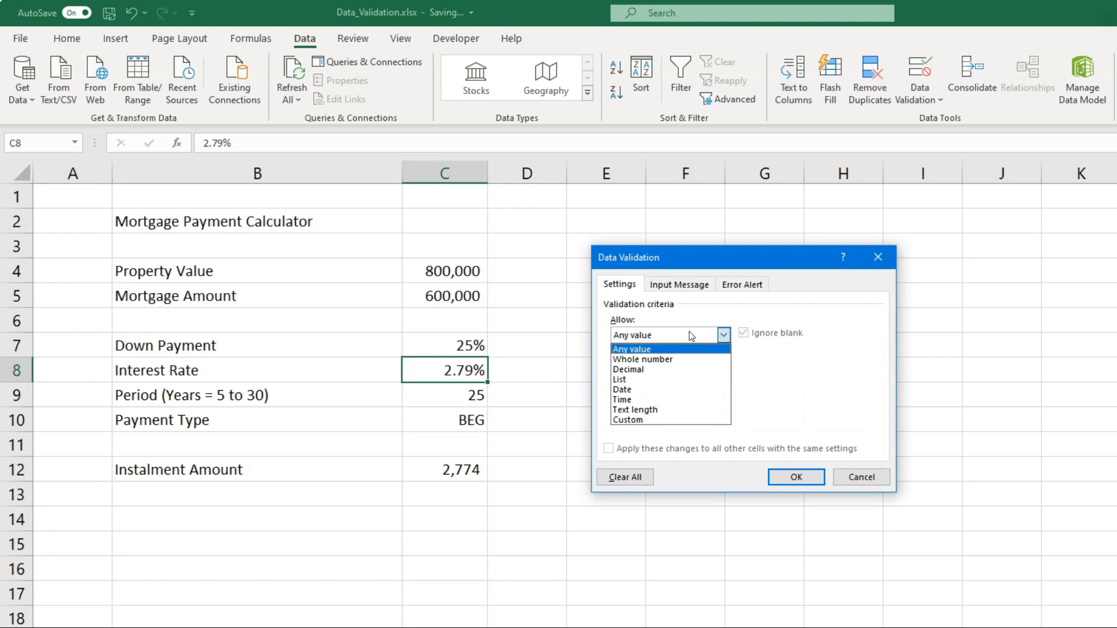
left_click(670, 370)
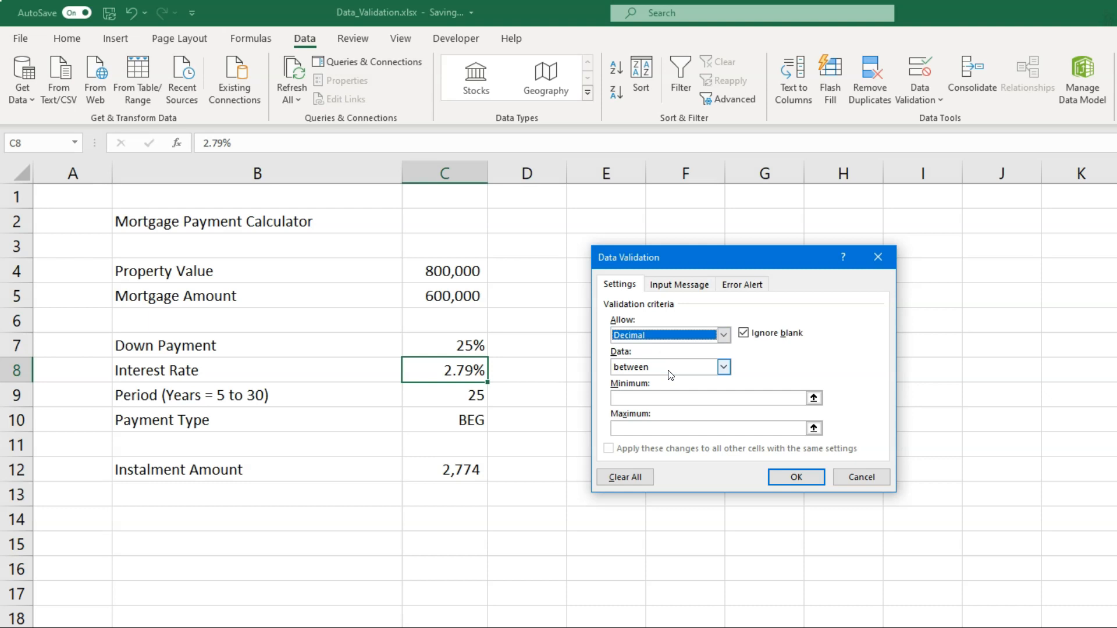
left_click(668, 370)
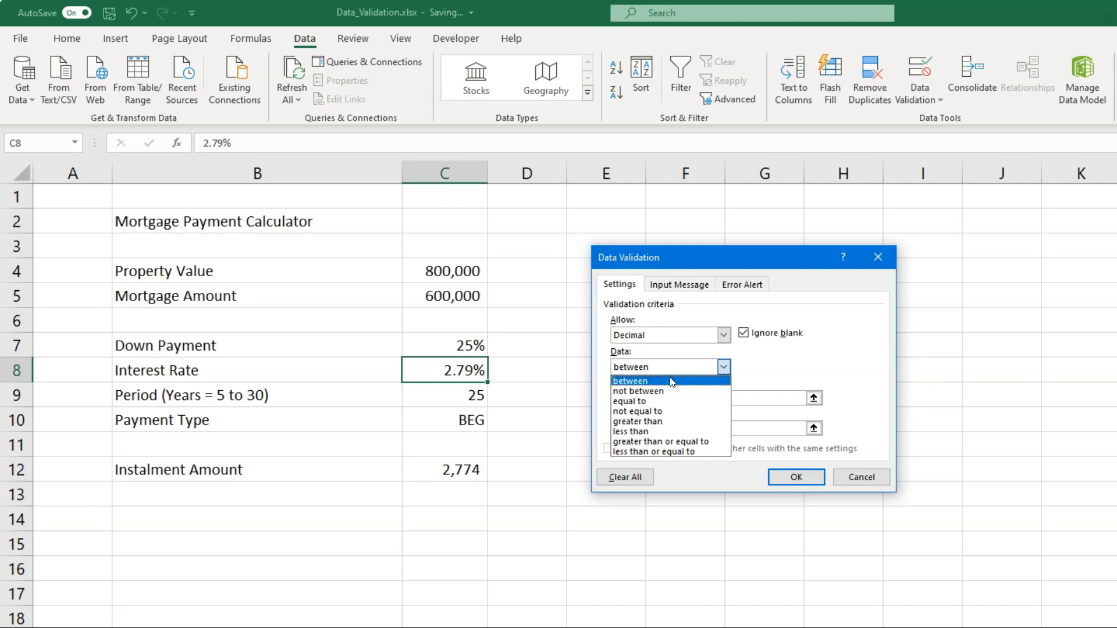
left_click(677, 423)
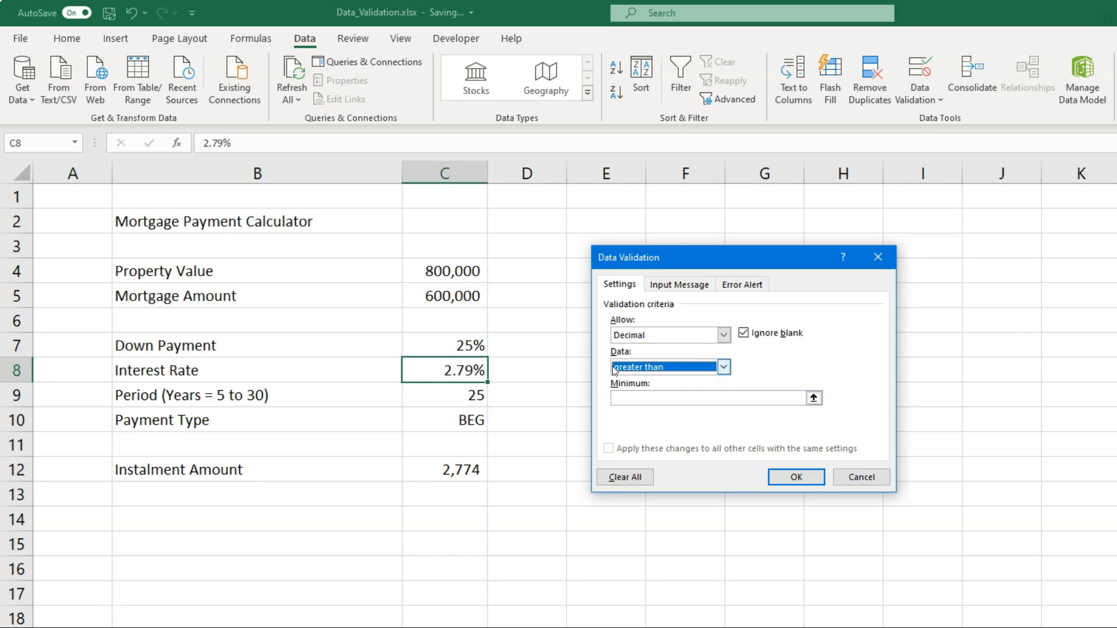
left_click(649, 399)
type("0")
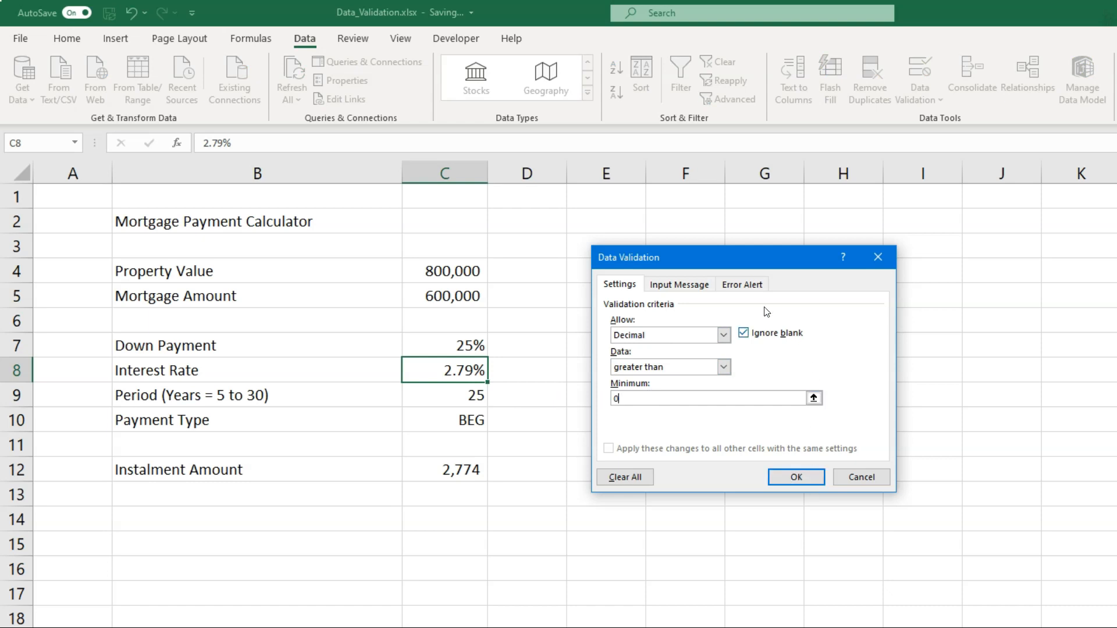
Step: Give C8's error alert the title "Incorrect Interest Rate" and the message "Please enter a positive value.", and apply the validation
left_click(750, 290)
left_click(790, 357)
type("Incorr")
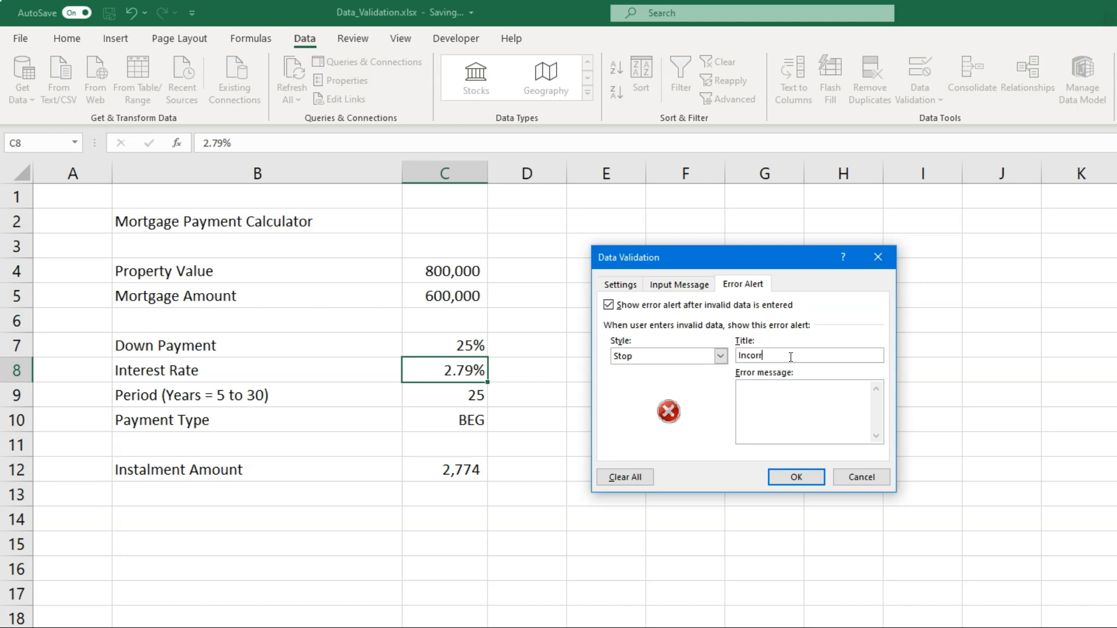
type("ect Interest Rat")
type("ease enter a pos")
type("itive value.")
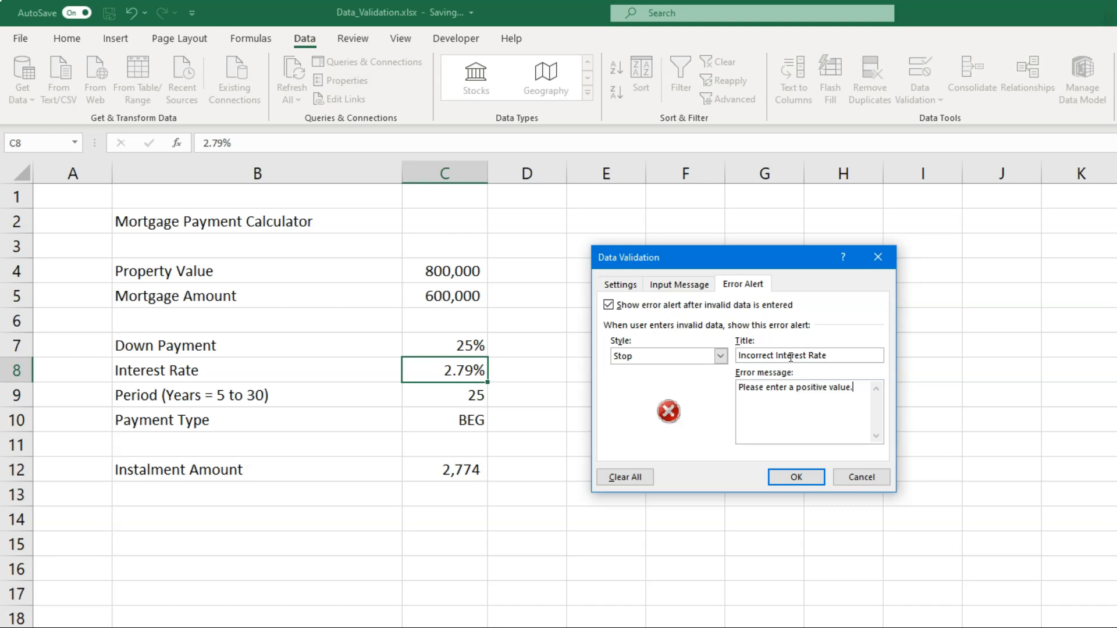
left_click(796, 477)
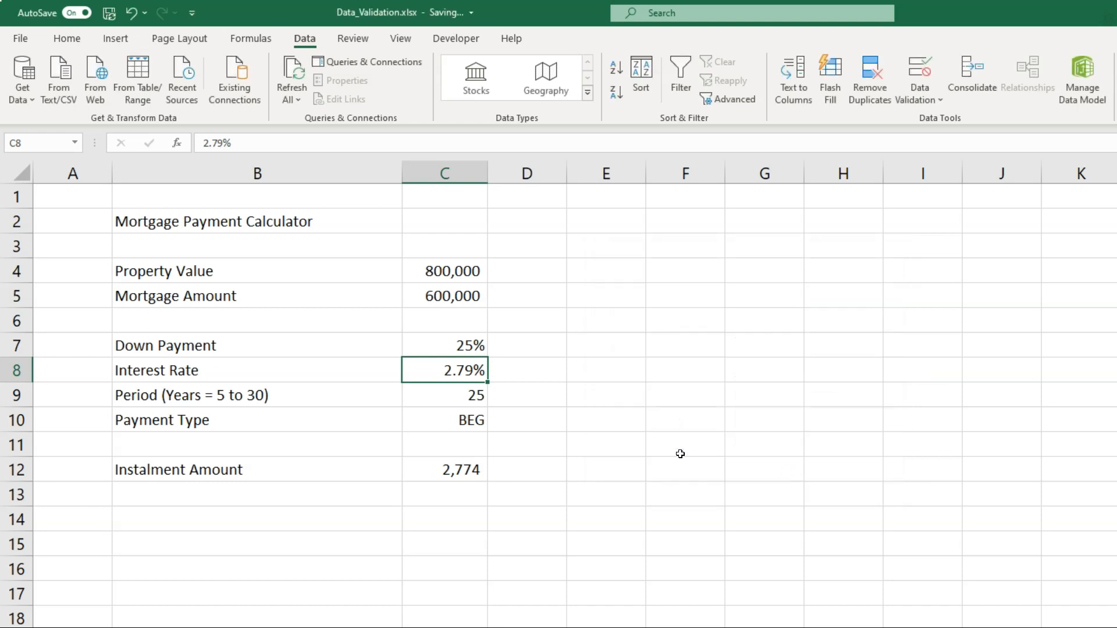
Step: Test the interest rate validation by trying to enter -1% in C8, and cancel the entry
left_click(516, 371)
type("-1%")
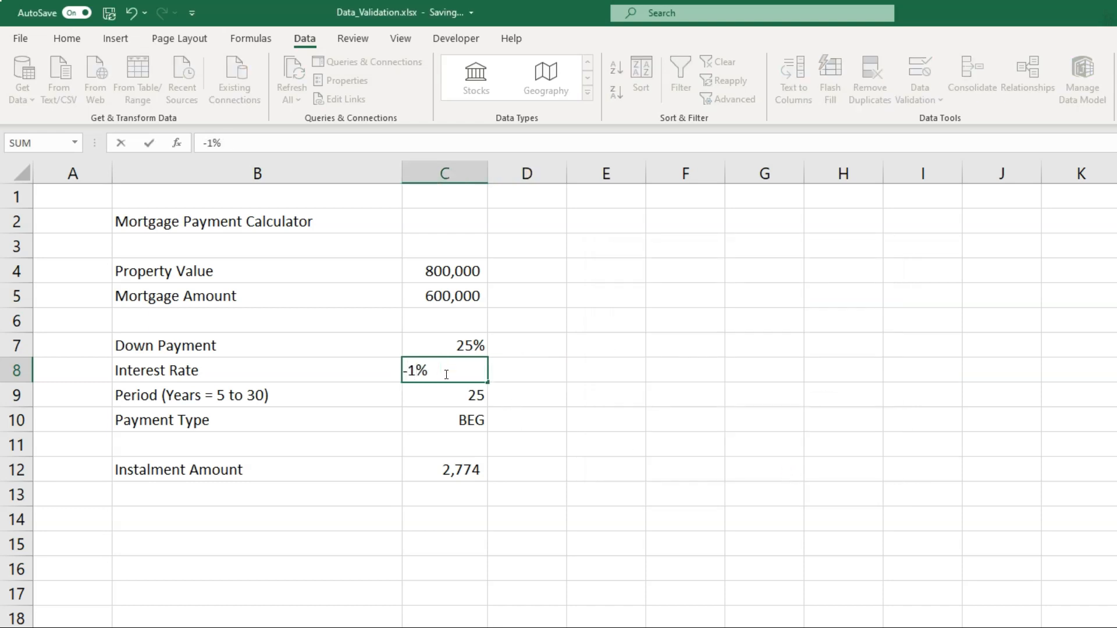
key("Return")
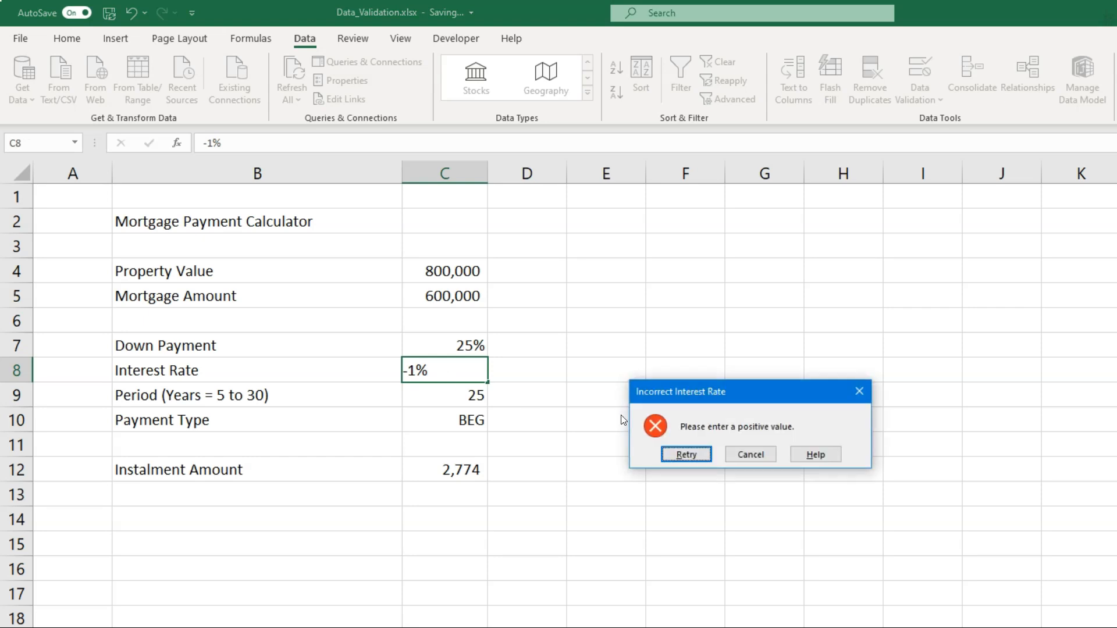
left_click(761, 447)
left_click(621, 399)
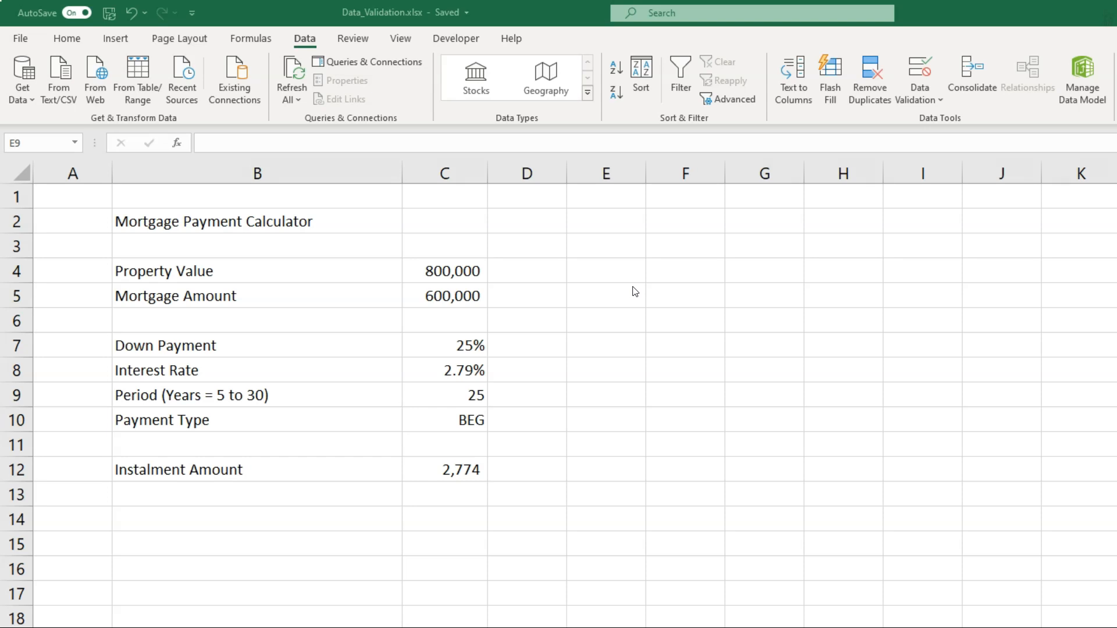
Step: Narrow column A and give the title row from B2 to C2 a green fill with bold white text
left_click_drag(112, 173, 53, 174)
left_click_drag(77, 220, 394, 232)
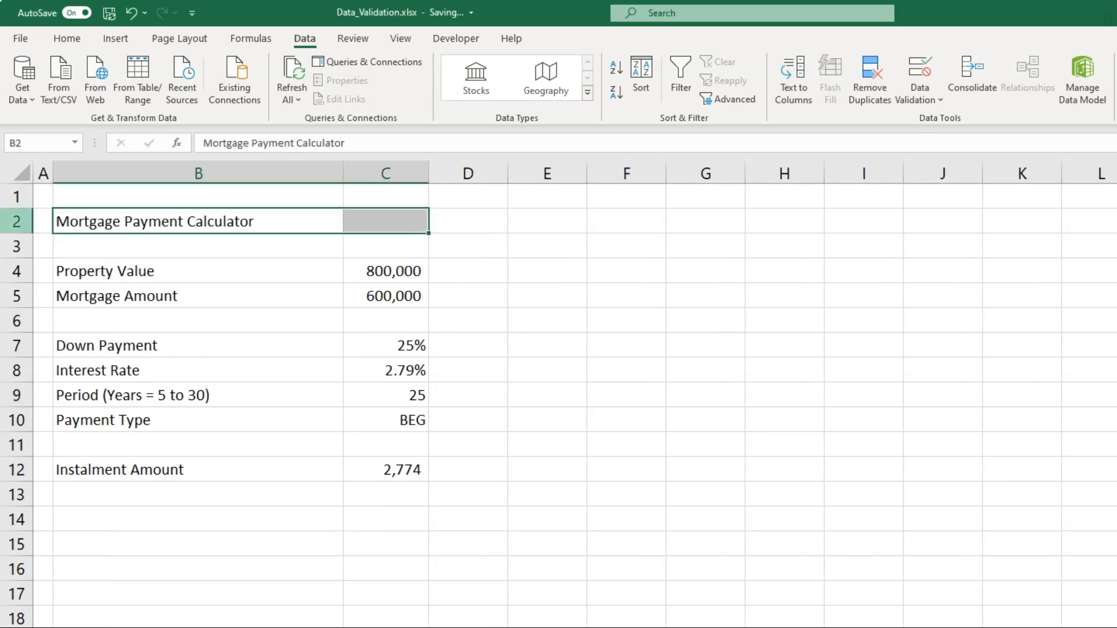
left_click(67, 38)
left_click(262, 92)
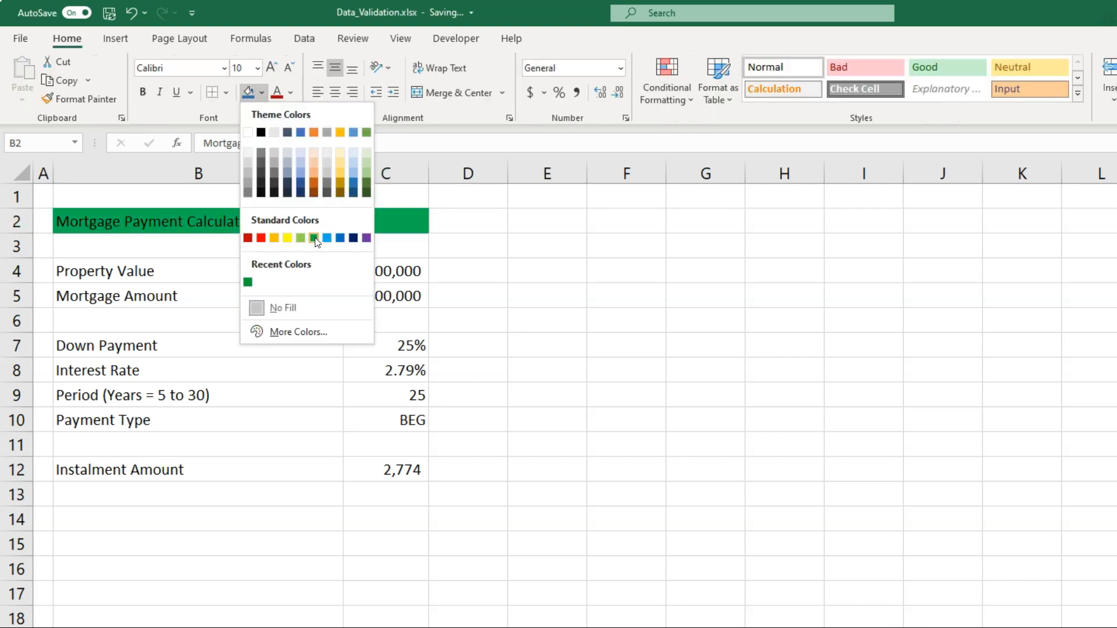
left_click(247, 282)
Step: Fill the calculator body B3:C12 dark blue with white text, and extend the coloured block into a narrowed column D
left_click_drag(204, 246, 395, 470)
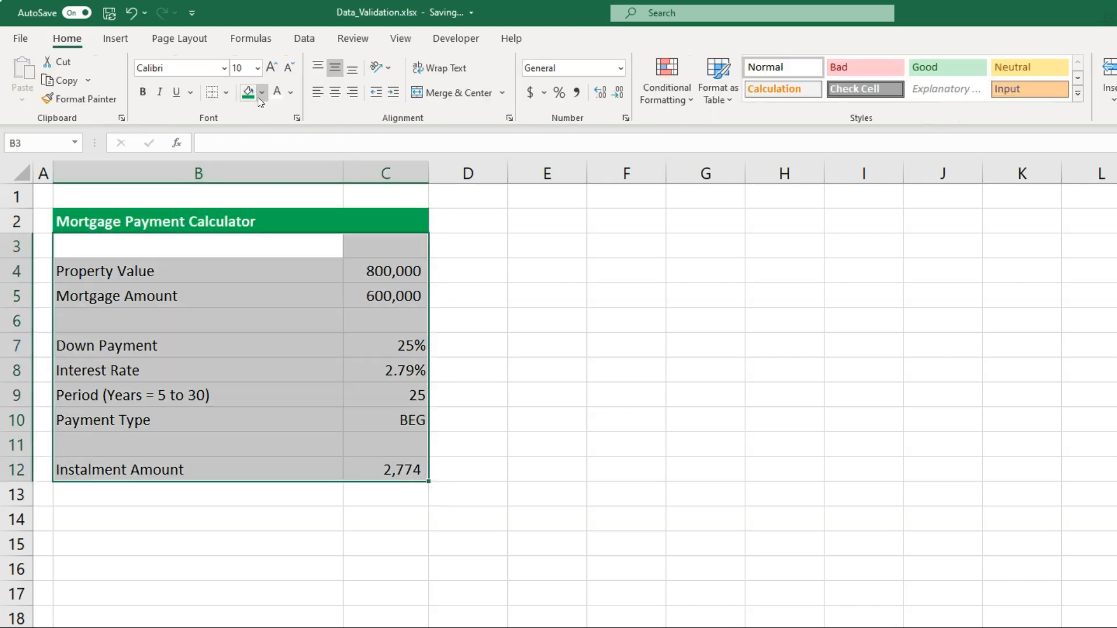
left_click(262, 93)
left_click(353, 186)
Step: Give the input cells C4 and C7:C10 a medium blue fill with bold text, and narrow column D slightly
left_click(401, 271)
left_click(262, 93)
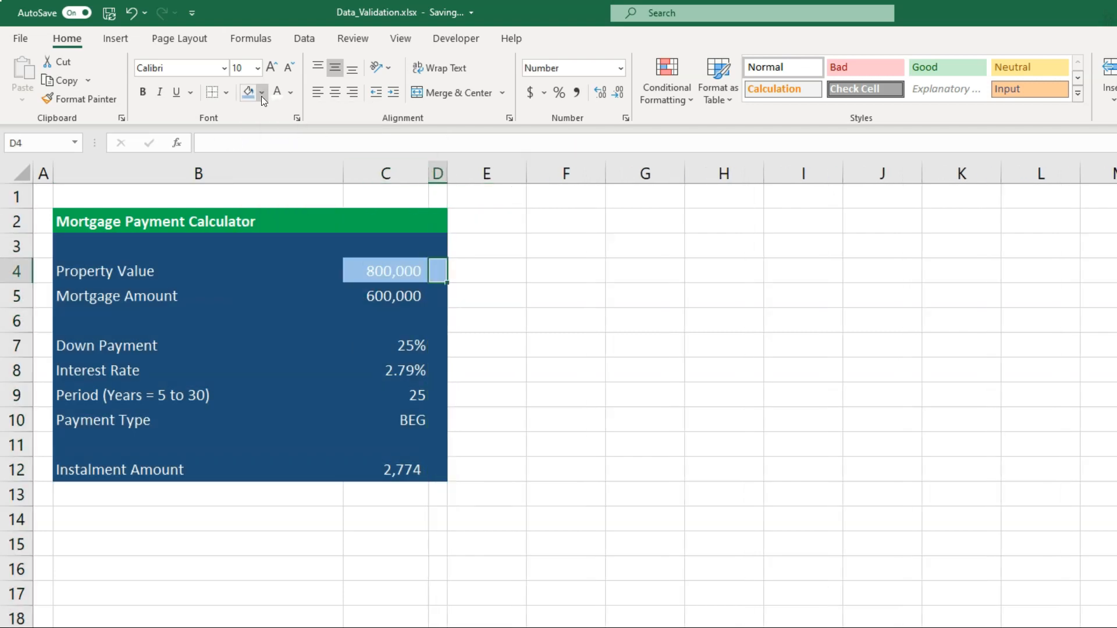
left_click(262, 92)
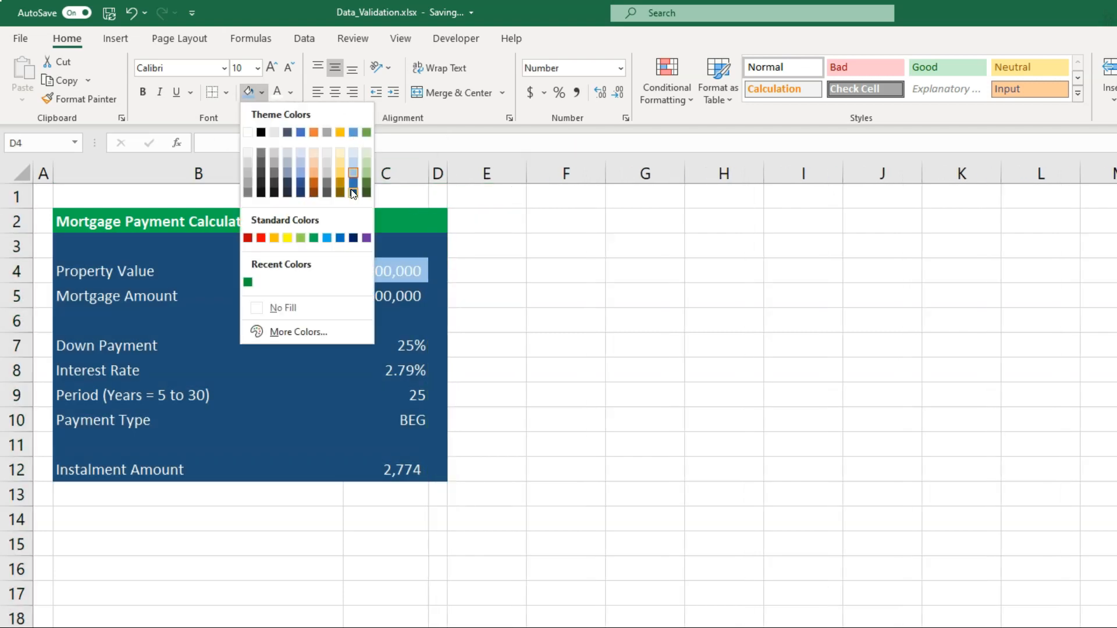
left_click(353, 173)
left_click_drag(396, 345, 395, 420)
left_click(248, 92)
left_click(563, 271)
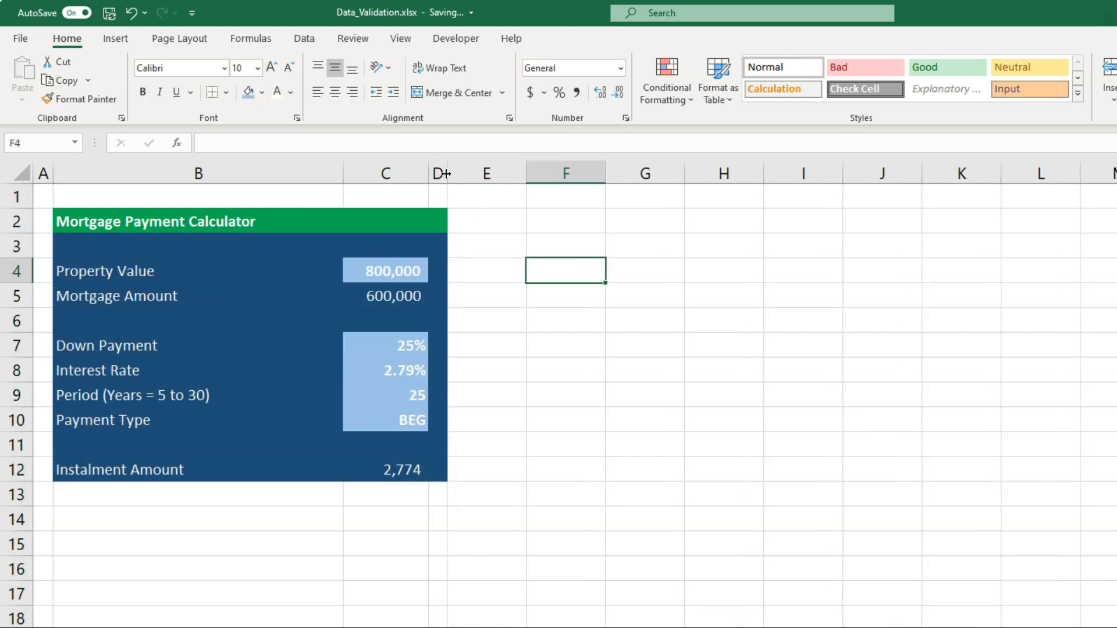
left_click(353, 173)
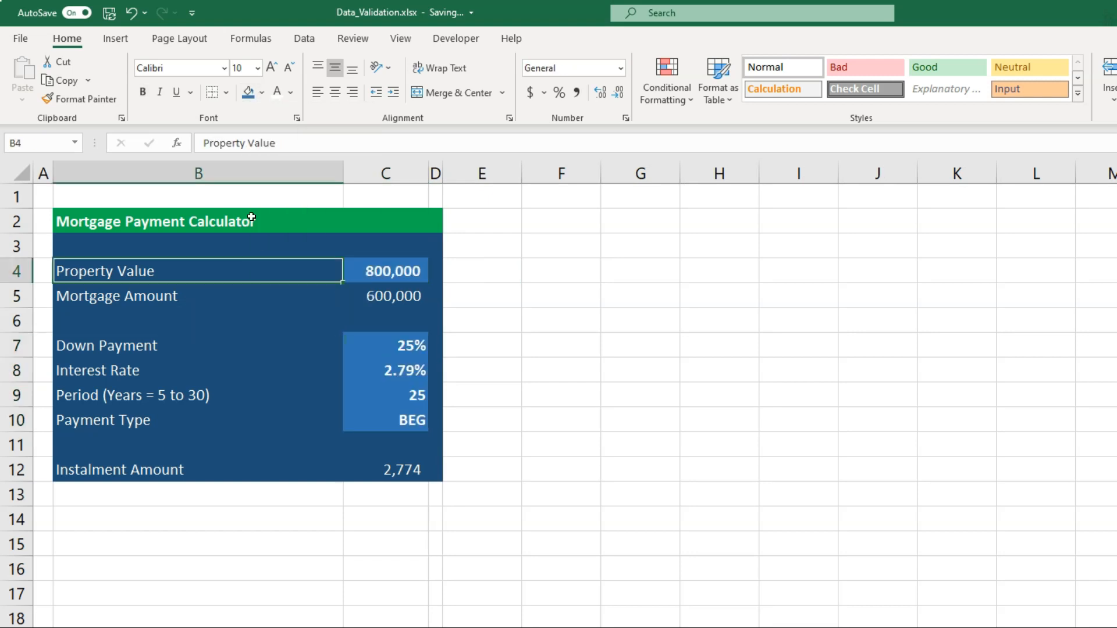
Step: Make the instalment amount in C12 bold and narrow column B slightly
left_click(401, 470)
left_click_drag(343, 173, 324, 174)
left_click(476, 252)
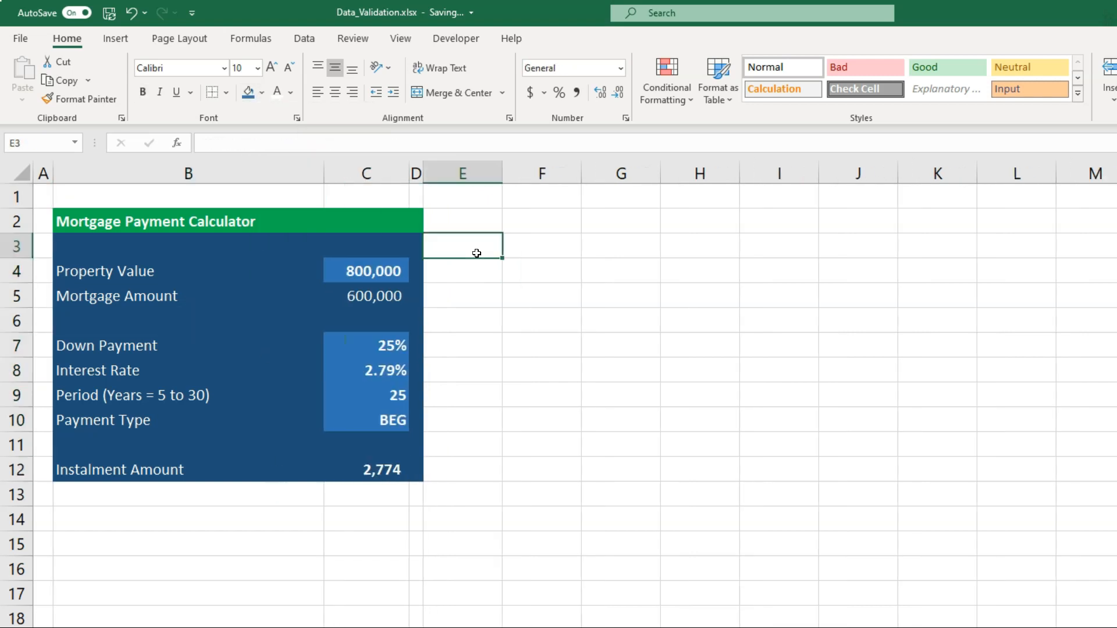